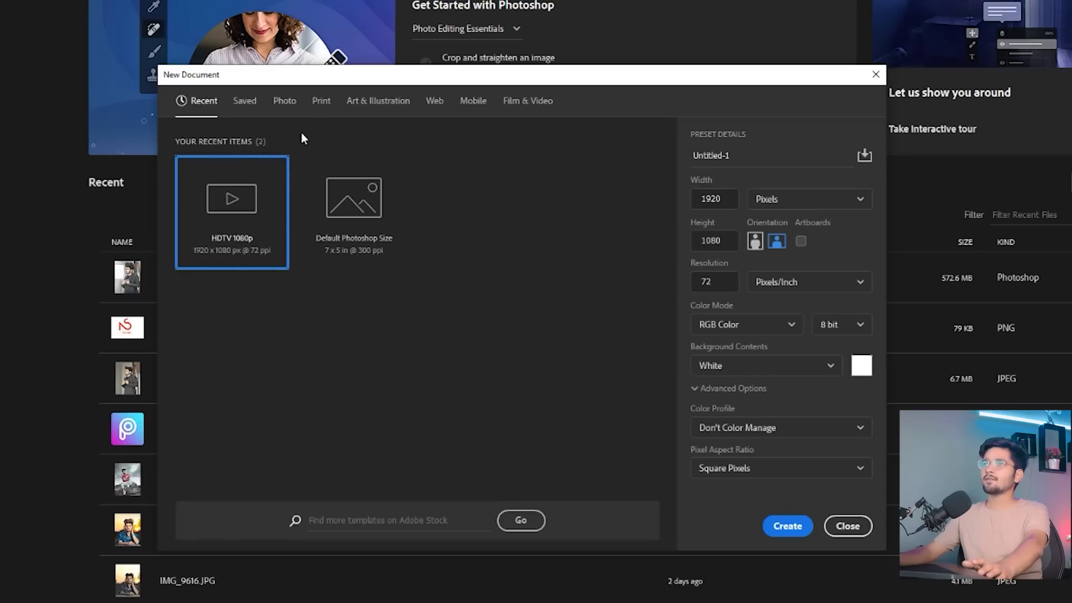
Review the Photo, Print, Art & Illustration, Web, Mobile and Film & Video document presets, and close the dialog without creating a document
left_click(284, 102)
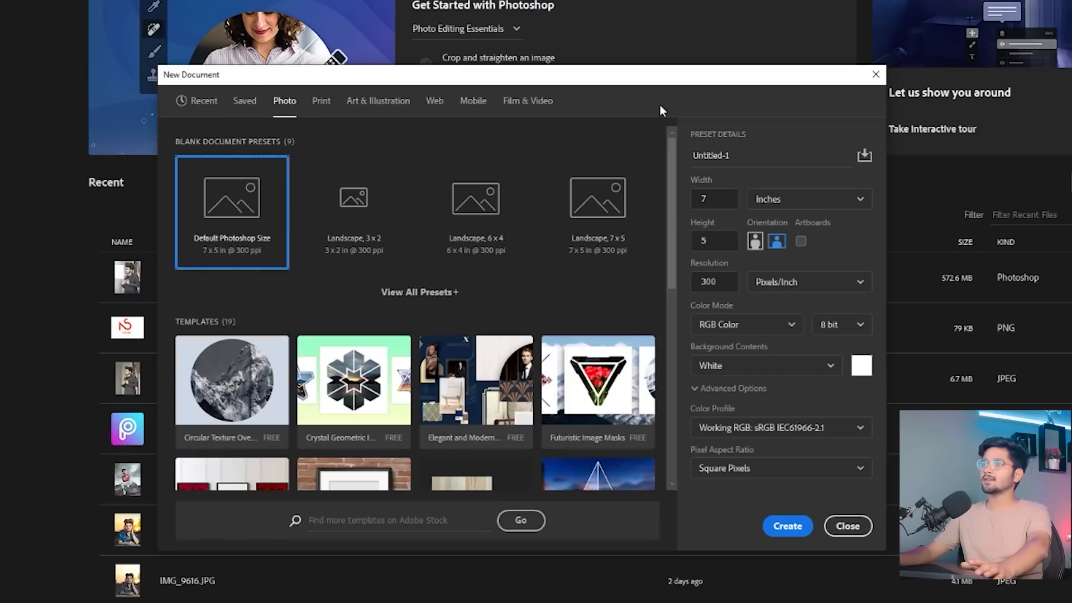
scroll(591, 227, "down", 2)
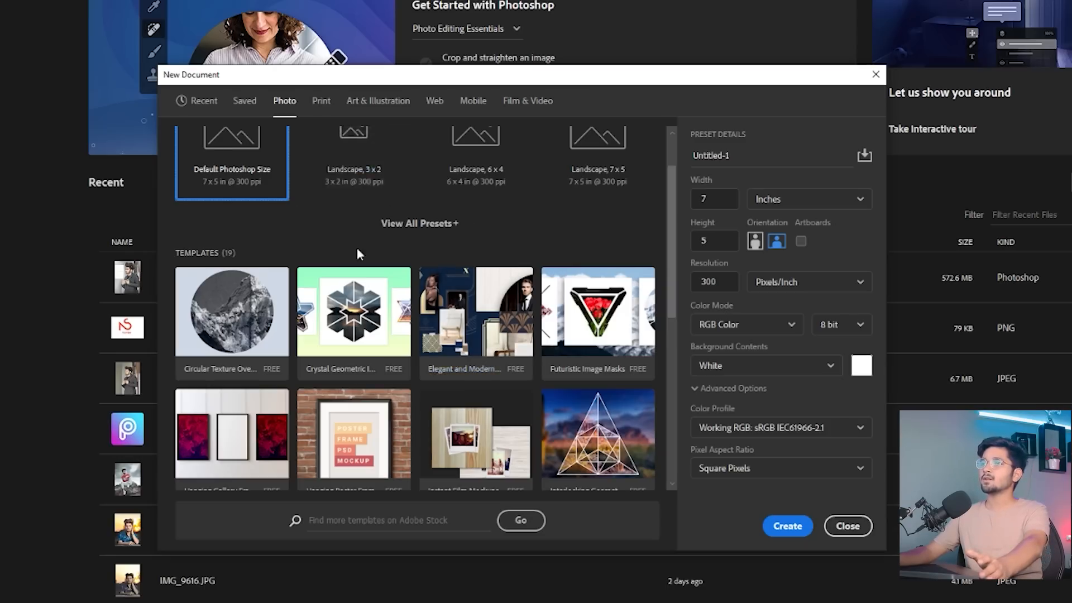
scroll(357, 247, "up", 2)
left_click(322, 102)
scroll(480, 305, "down", 6)
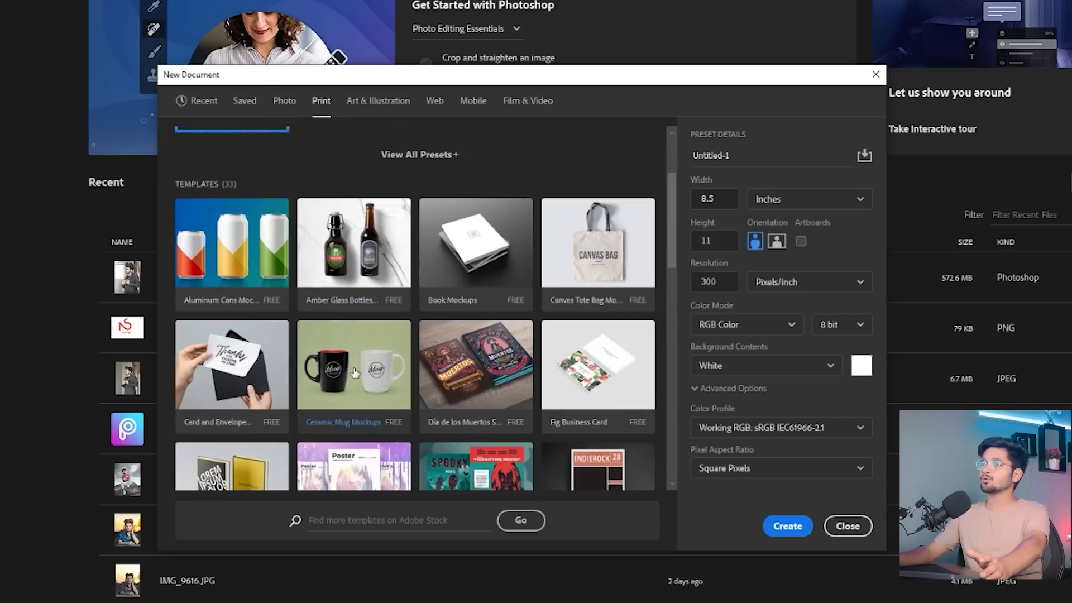
scroll(482, 303, "up", 4)
scroll(481, 303, "up", 2)
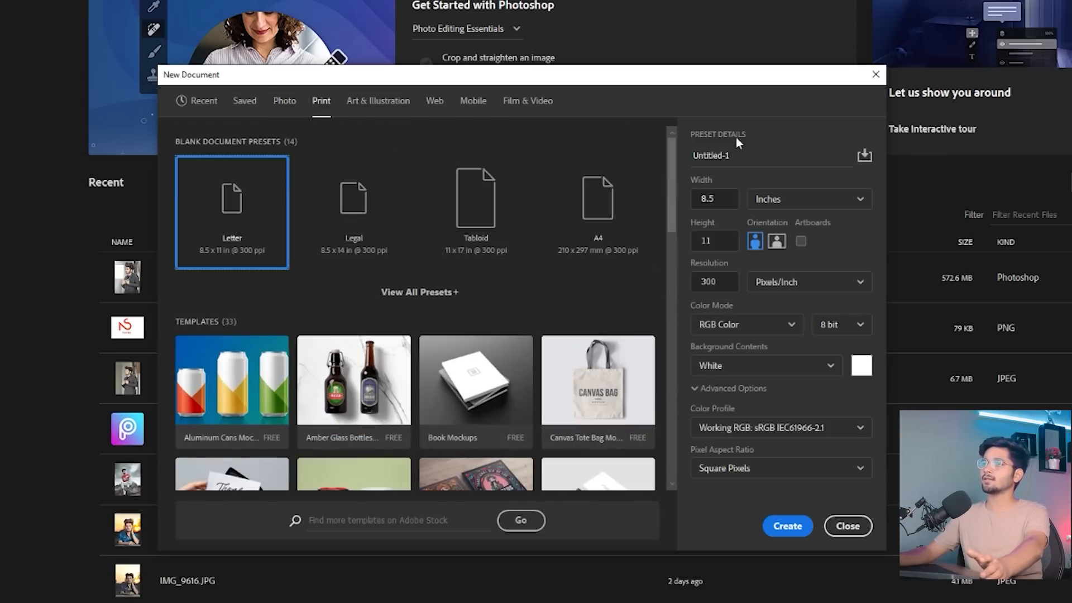
left_click(387, 103)
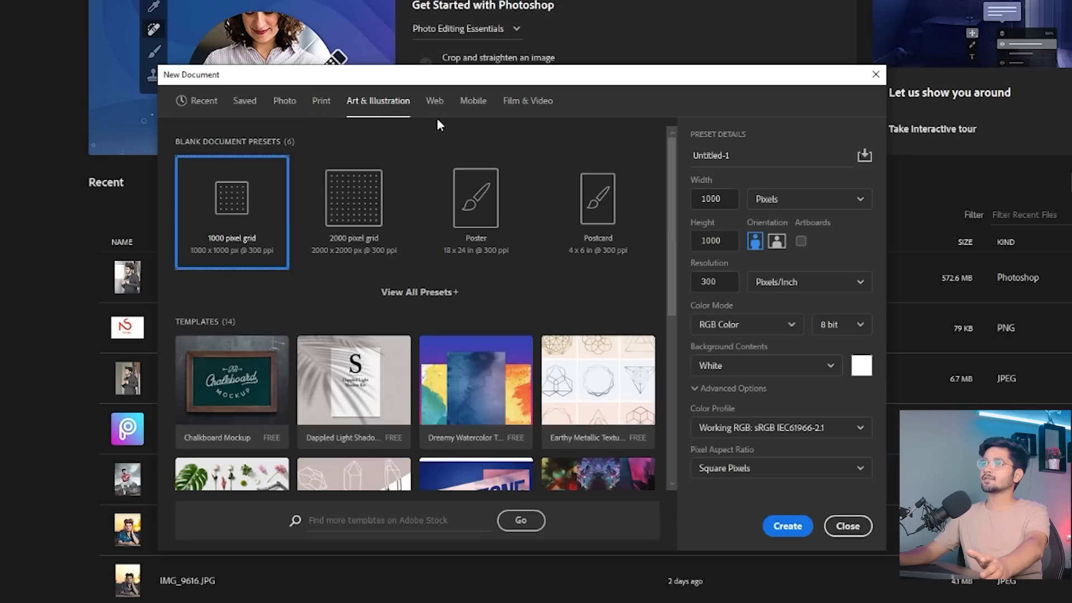
left_click(439, 103)
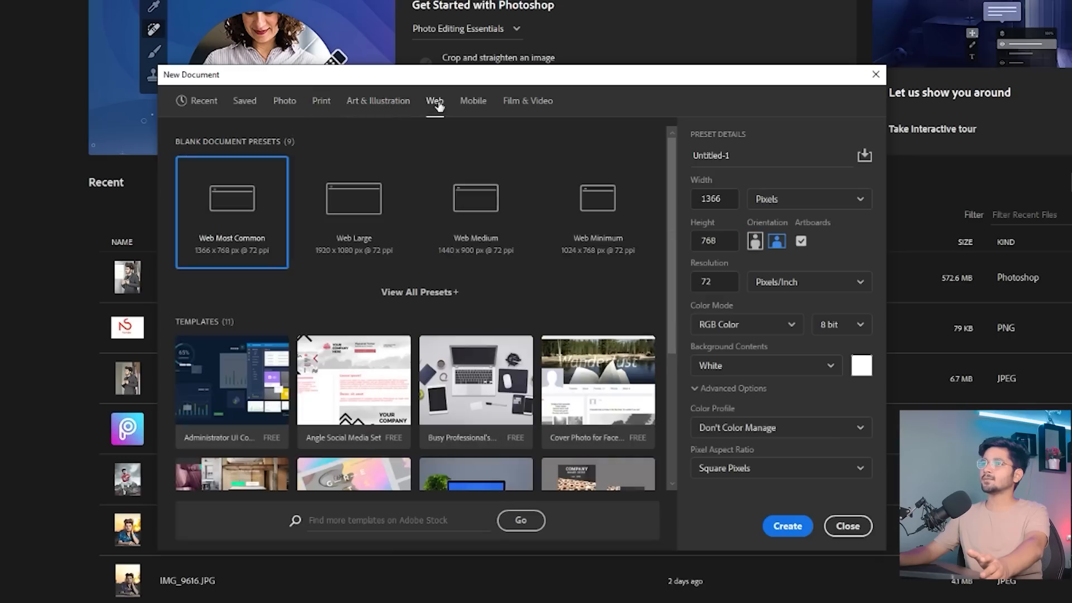
left_click(481, 104)
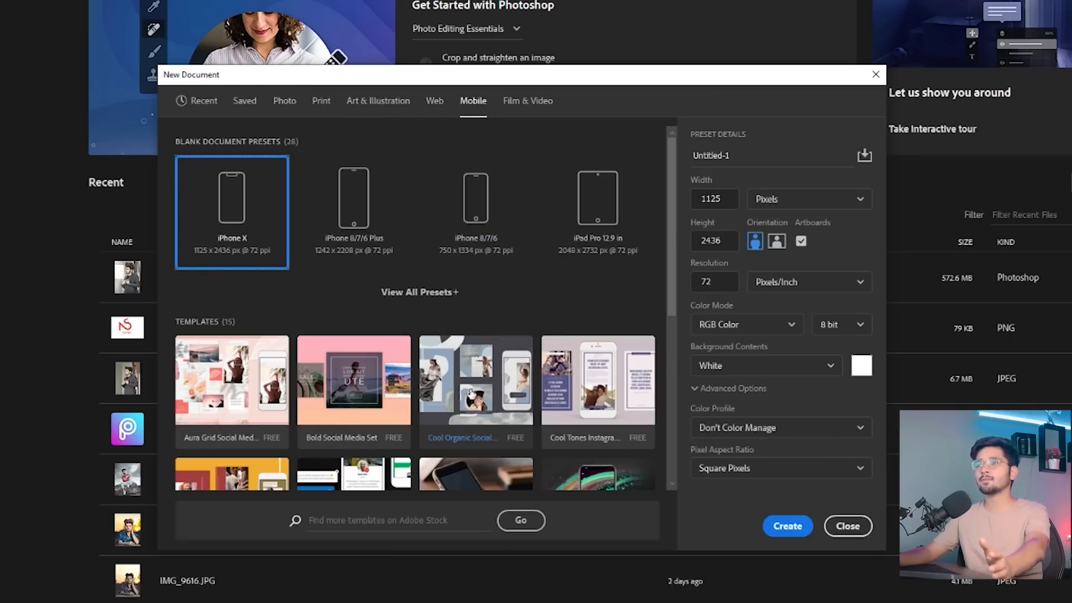
left_click(527, 101)
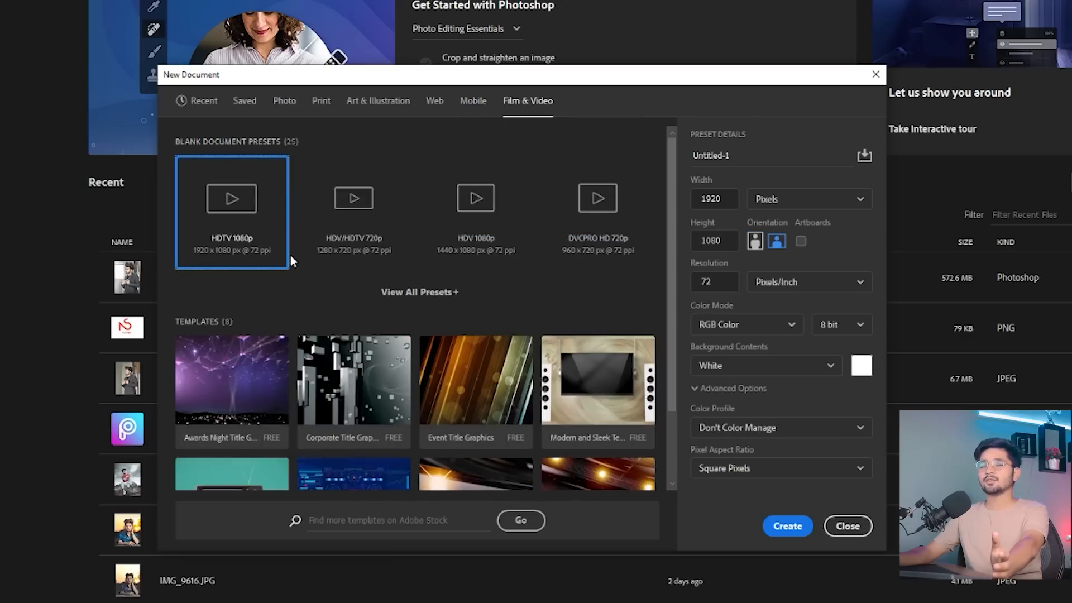
scroll(489, 375, "down", 2)
scroll(480, 167, "up", 2)
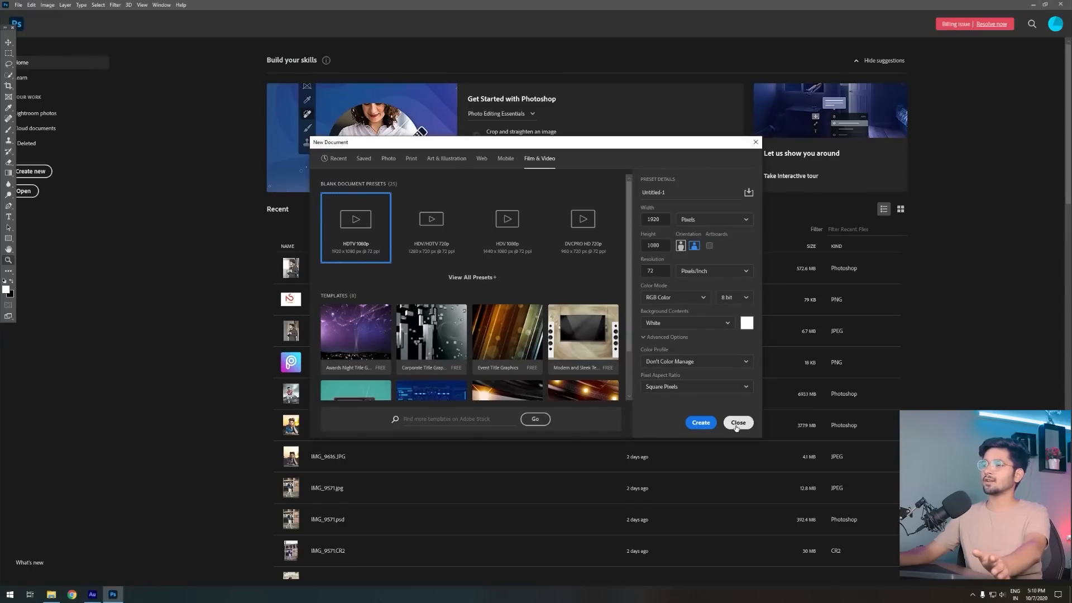
left_click(836, 515)
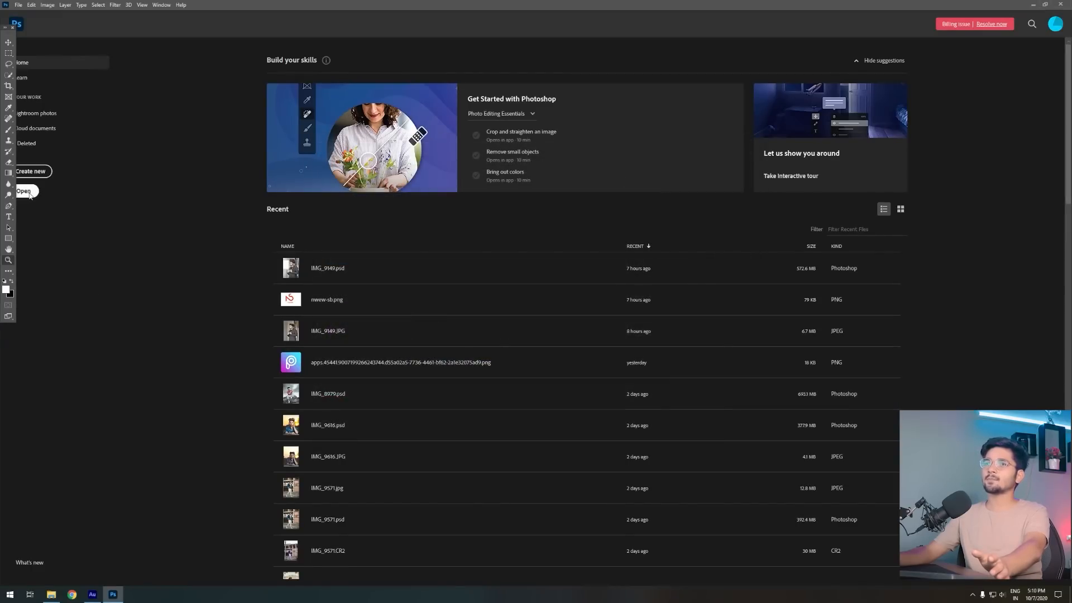
Open the photo IMG_5743 from the Desktop folder
scroll(43, 138, "up", 2)
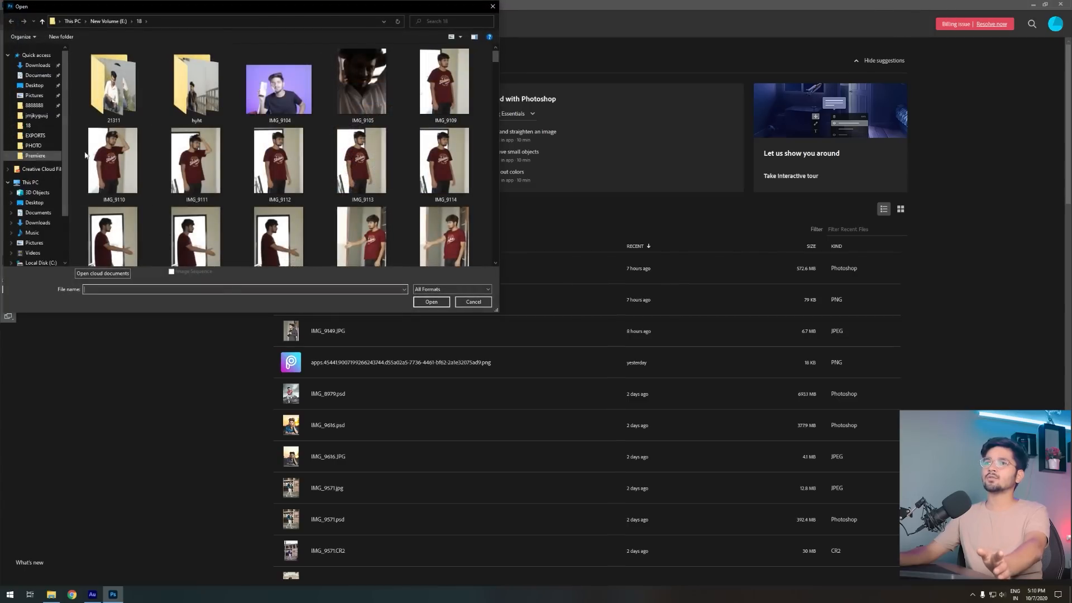
left_click(34, 85)
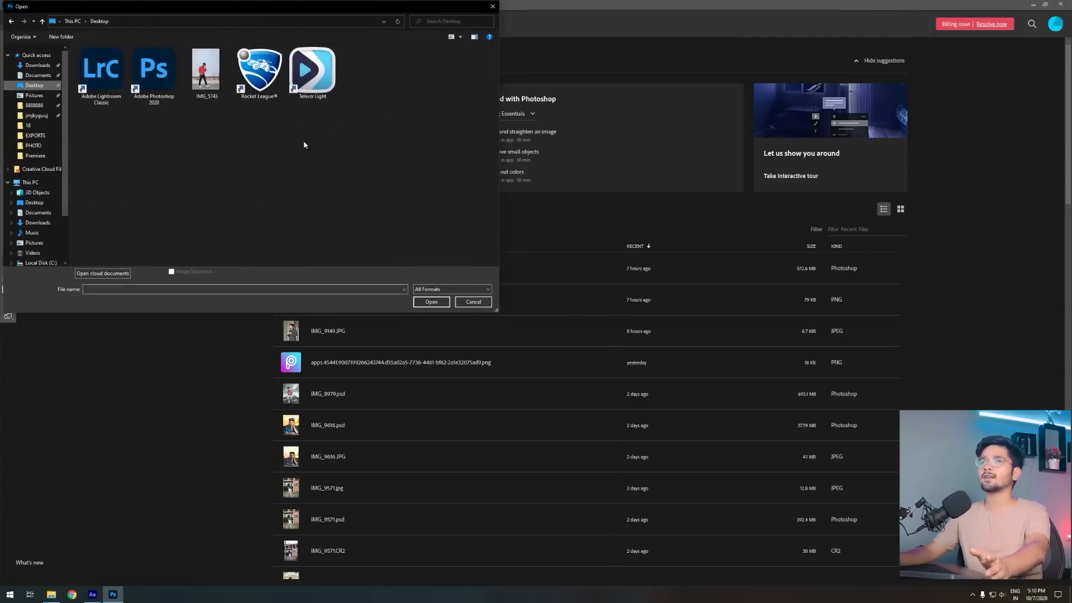
double_click(206, 70)
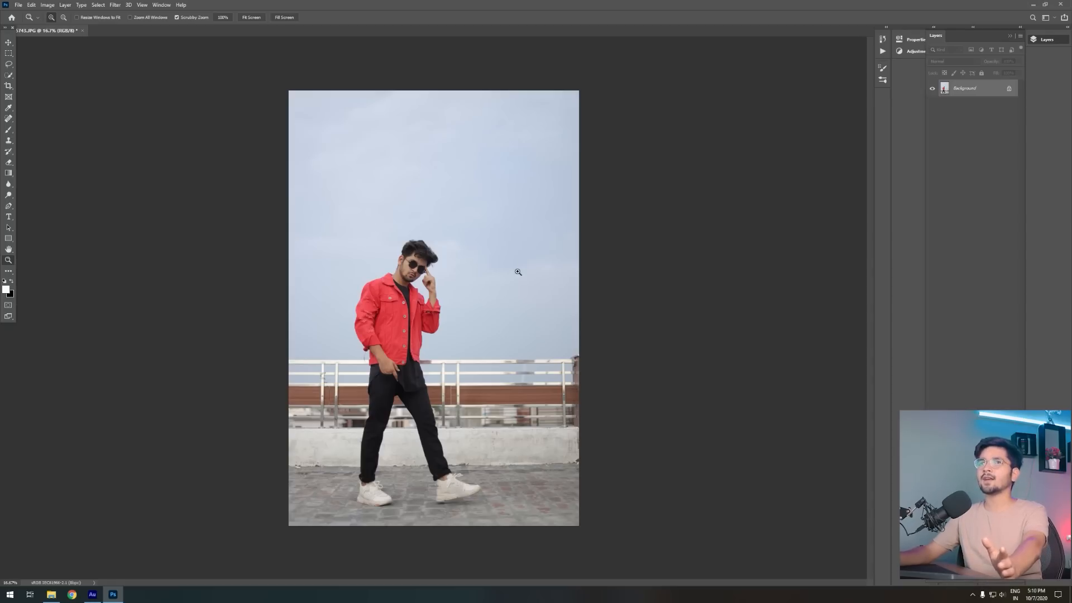
left_click(19, 5)
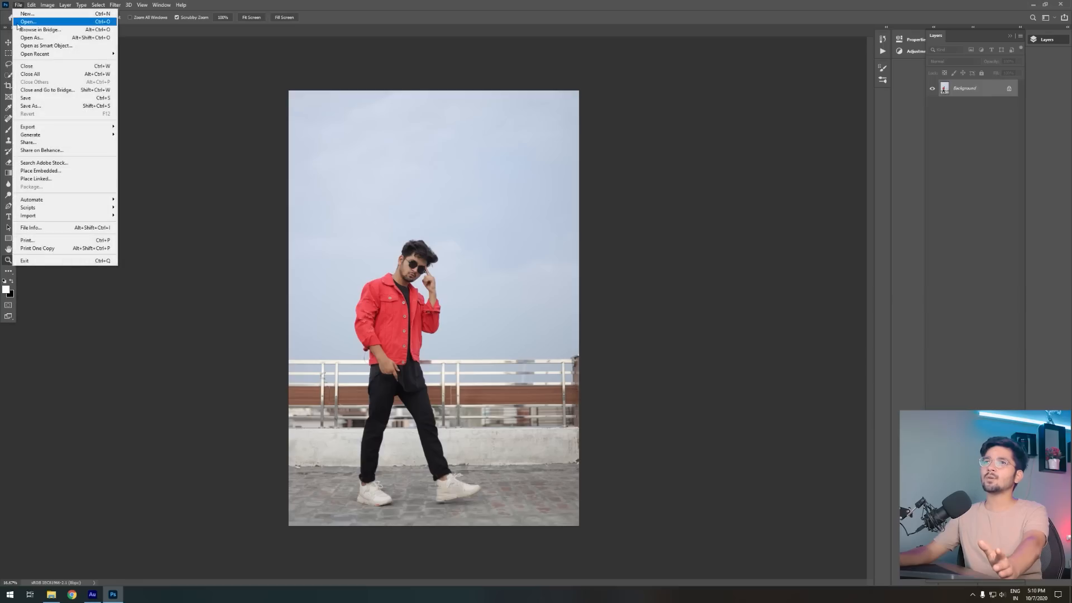
left_click(34, 24)
left_click(492, 6)
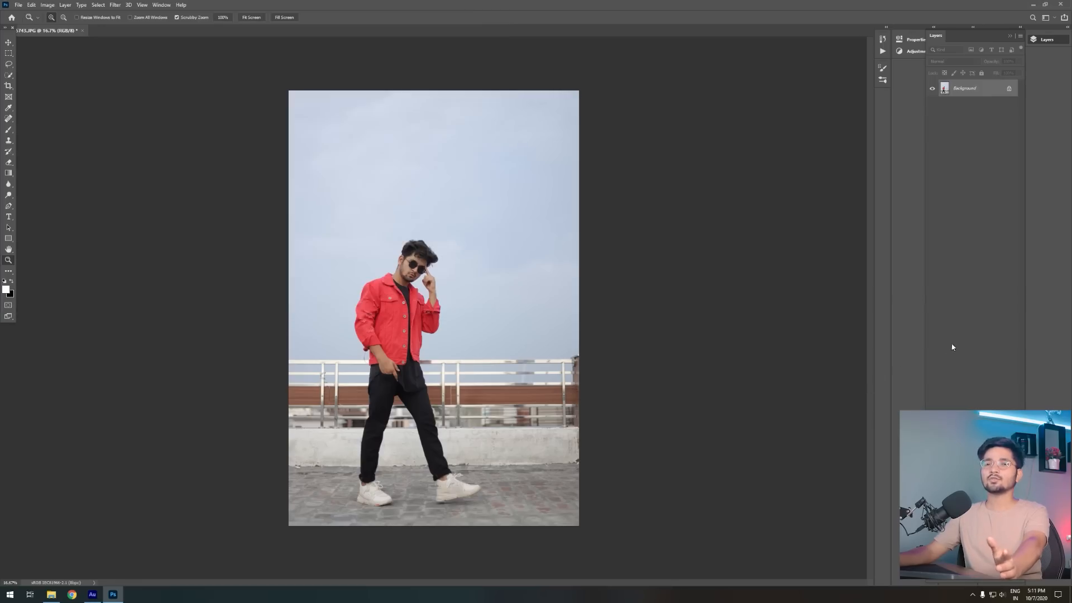
left_click(1071, 600)
left_click_drag(47, 223, 446, 303)
key("Return")
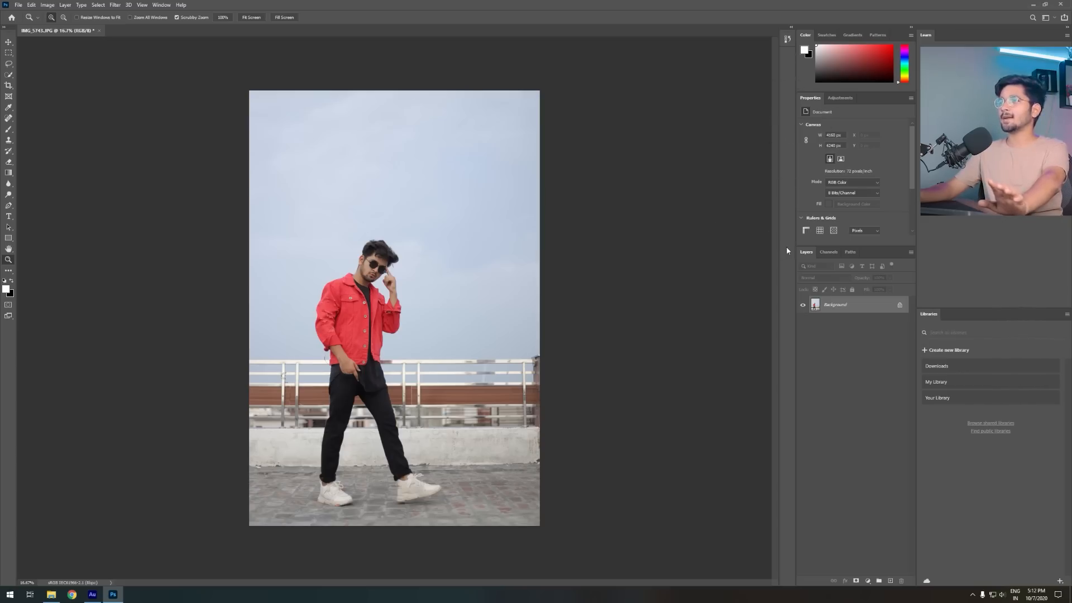
View the Channels and Paths panels, and undock the Layers, Adjustments and Properties panels as floating panels around the photo
left_click(828, 252)
left_click(850, 252)
left_click_drag(810, 257, 686, 336)
left_click_drag(840, 98, 589, 166)
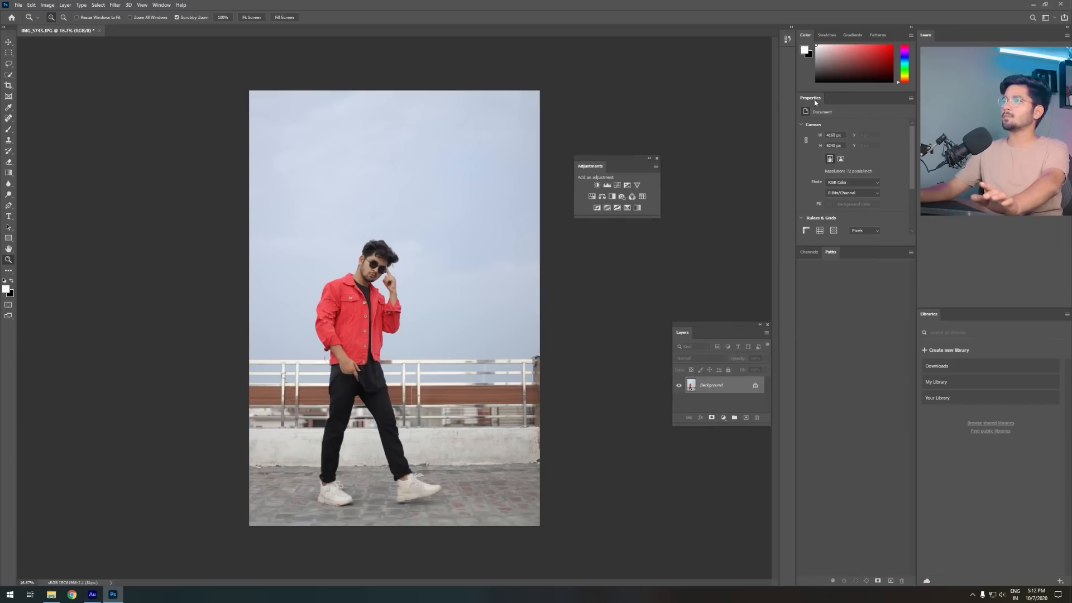
left_click_drag(815, 99, 132, 304)
Float the toolbar beside the photo, and close the floating Adjustments and Layers panels
left_click(8, 41)
left_click_drag(6, 34, 82, 154)
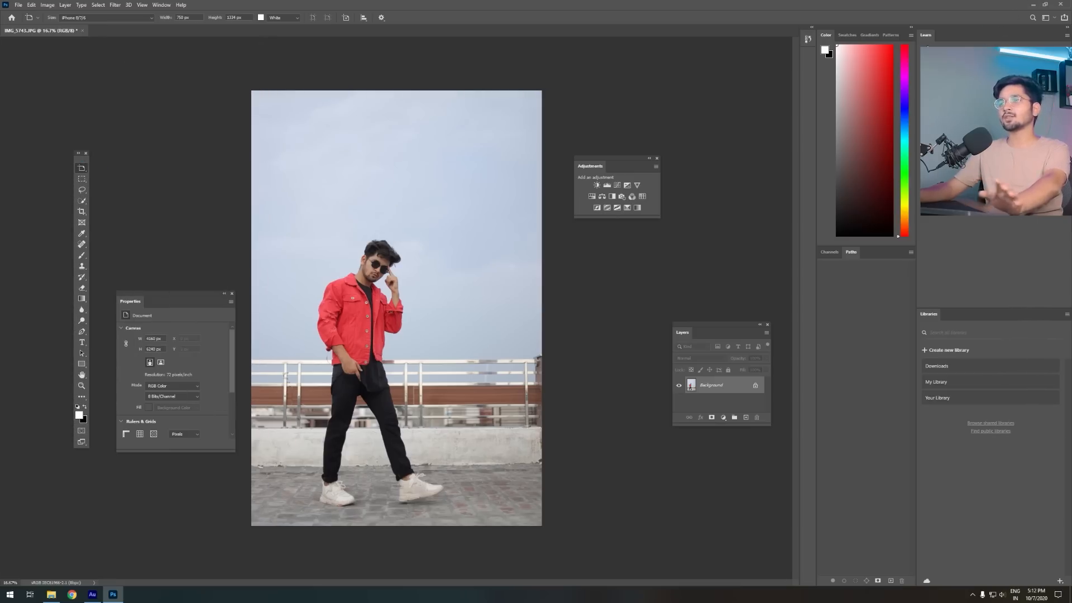
left_click(657, 158)
left_click(768, 326)
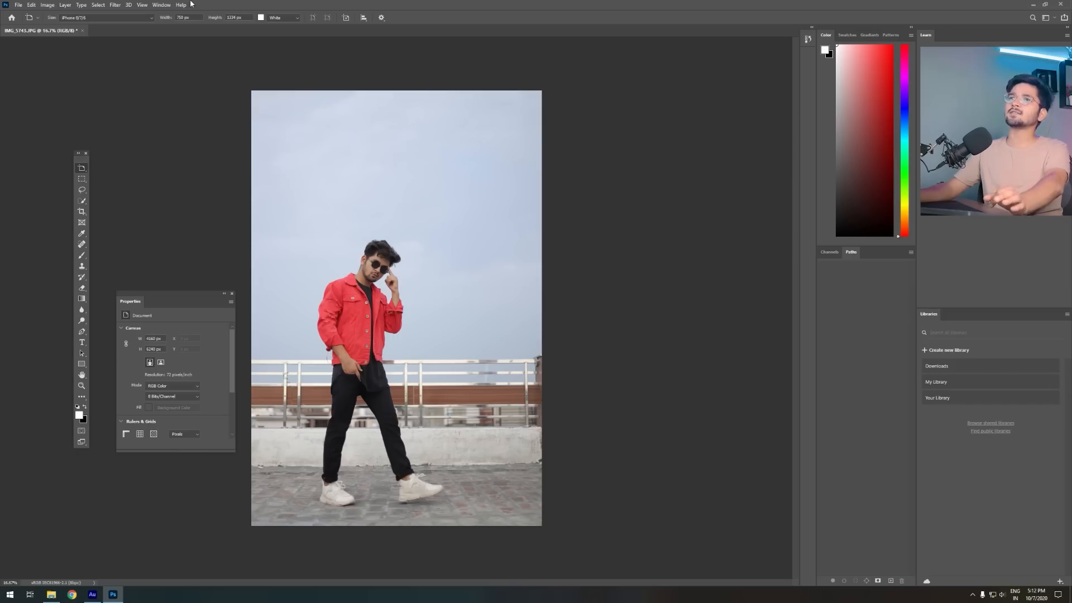
Reset the Essentials workspace to restore the default panel layout
left_click(158, 4)
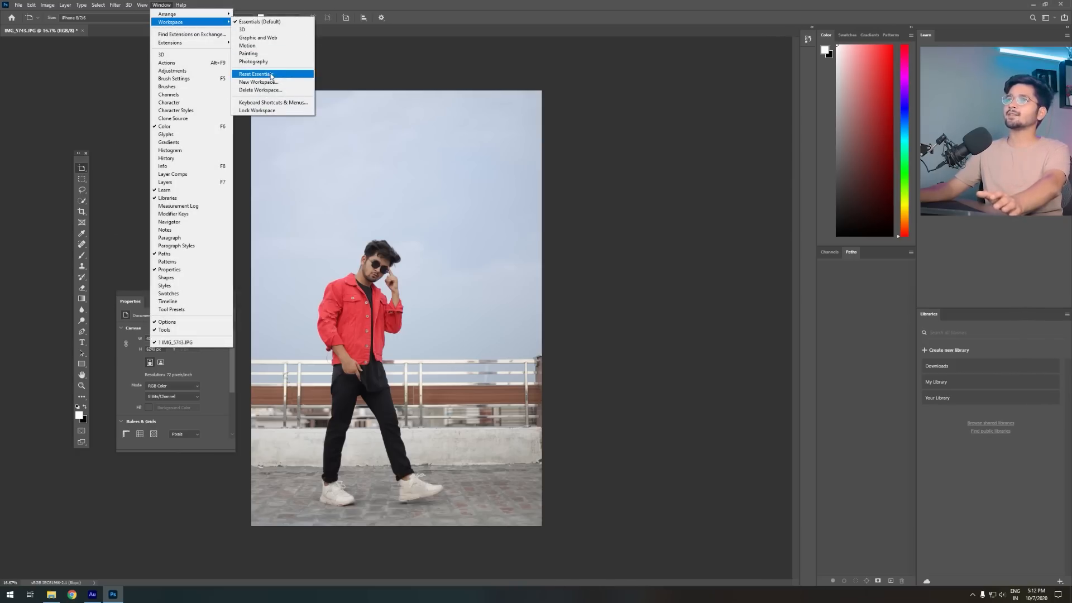
left_click(270, 76)
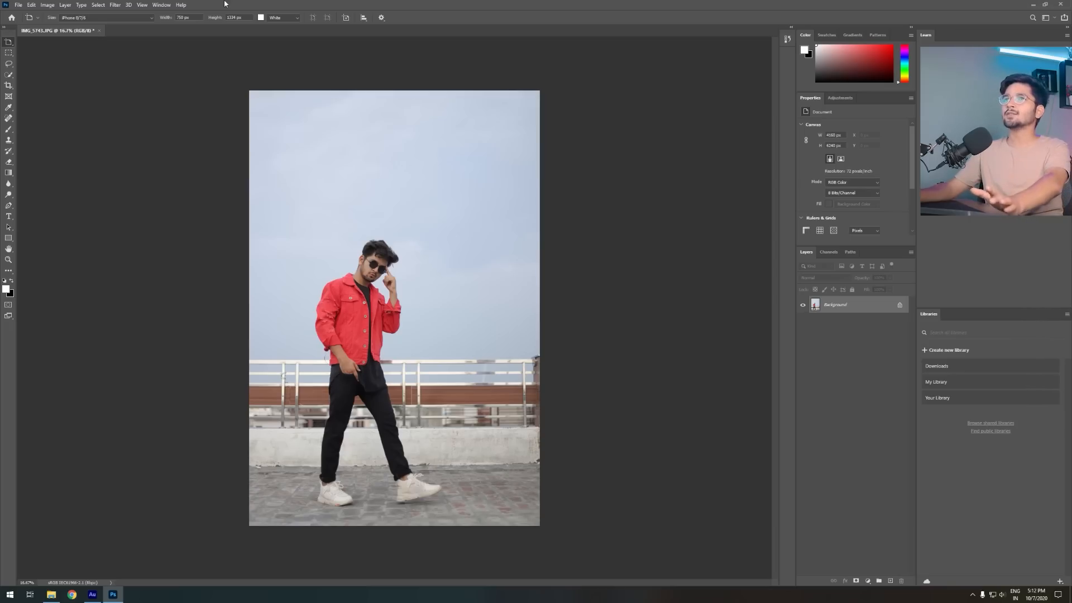
left_click(163, 4)
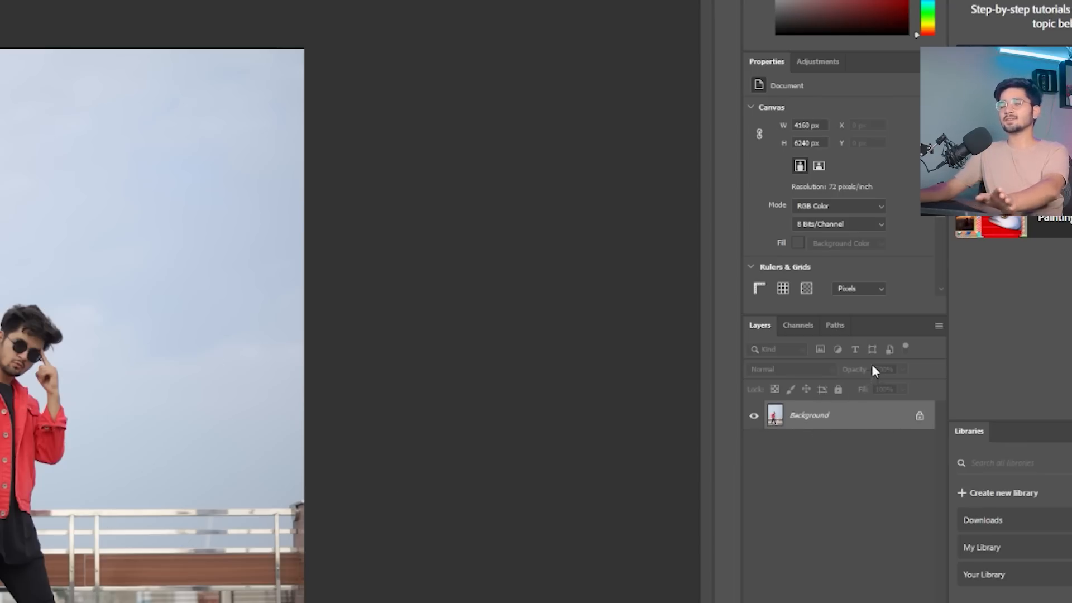
Unlock the Background layer to turn it into a regular, editable layer
left_click(919, 419)
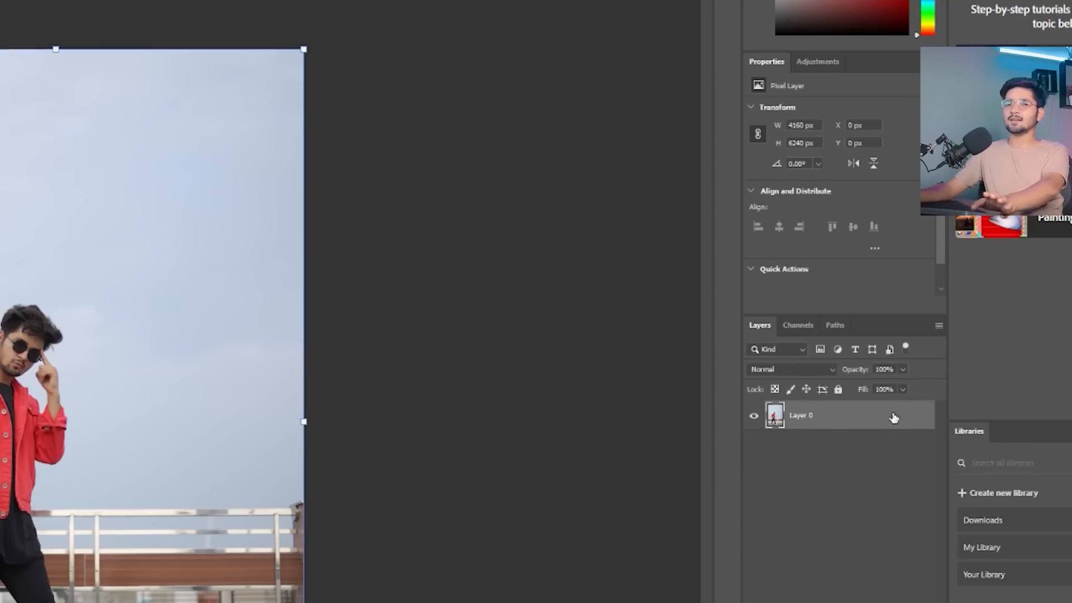
Try moving and slightly rotating the unlocked photo layer on the canvas, and undo the changes
left_click_drag(71, 398, 107, 379)
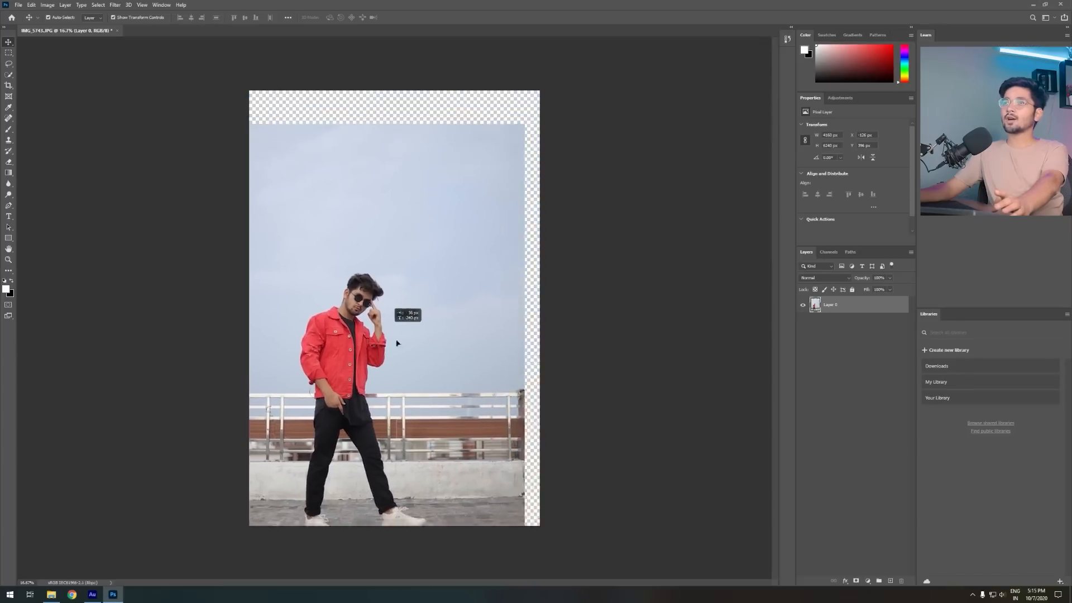
mouse_move(565, 79)
left_mouse_down()
mouse_move(550, 107)
mouse_move(562, 88)
left_mouse_up()
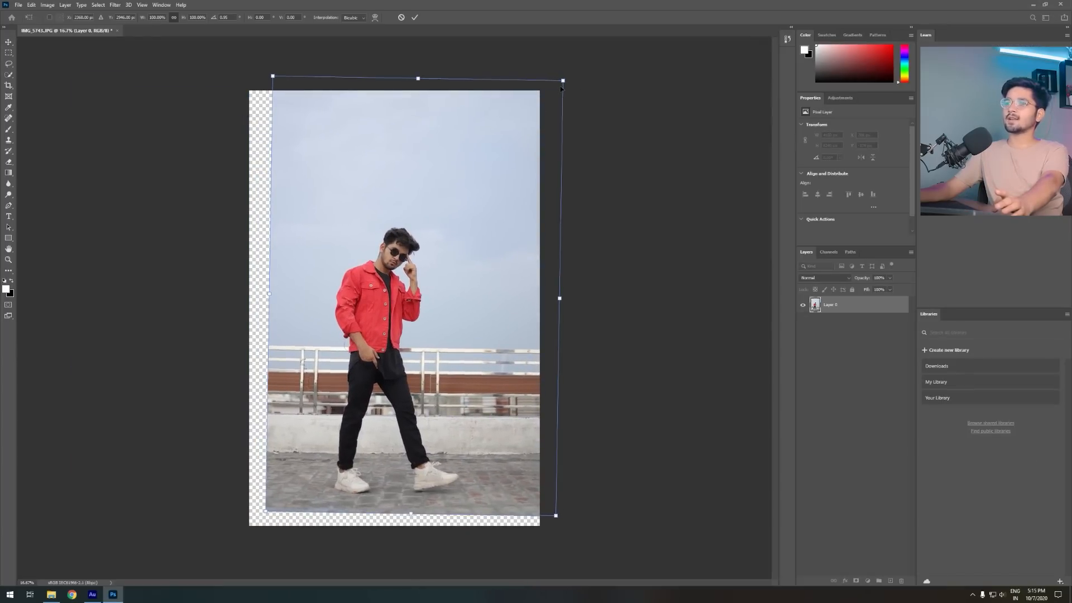
key("ctrl+z")
key("Return")
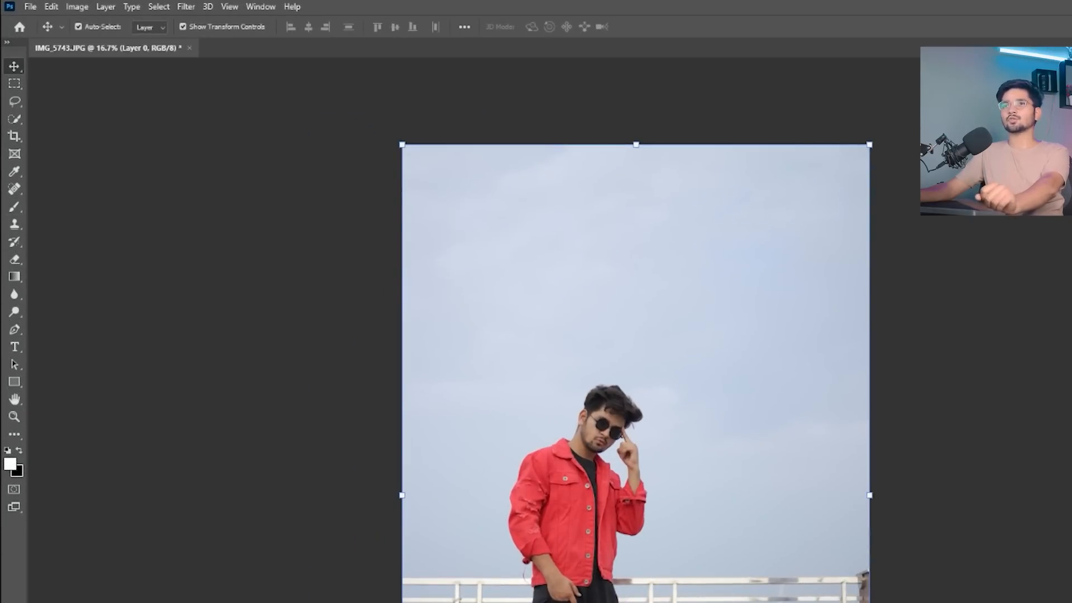
Switch the toolbar to two columns and back to a single column
left_click(7, 44)
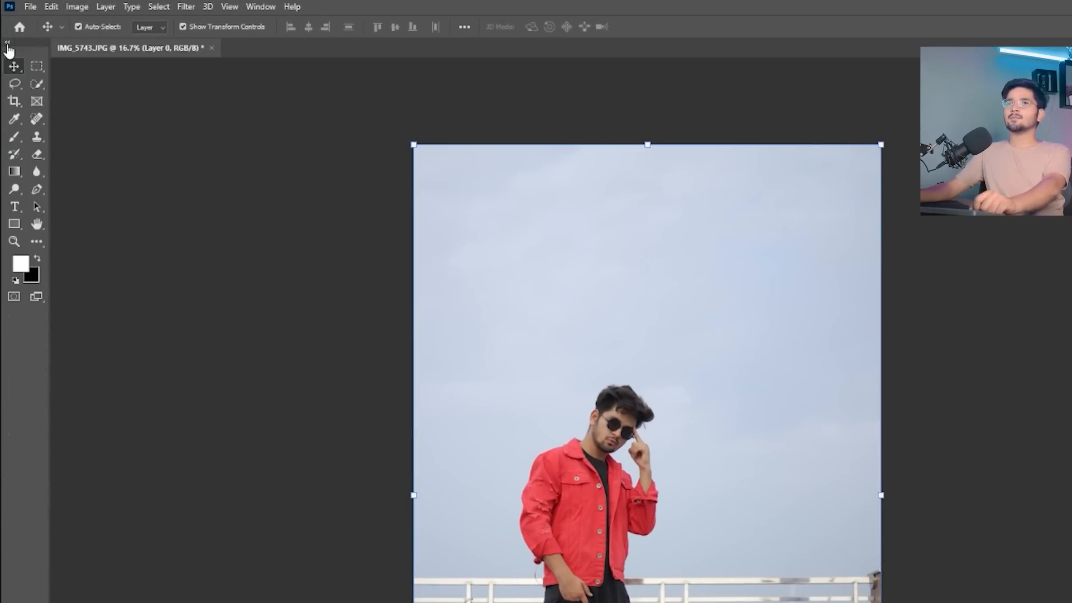
left_click(7, 44)
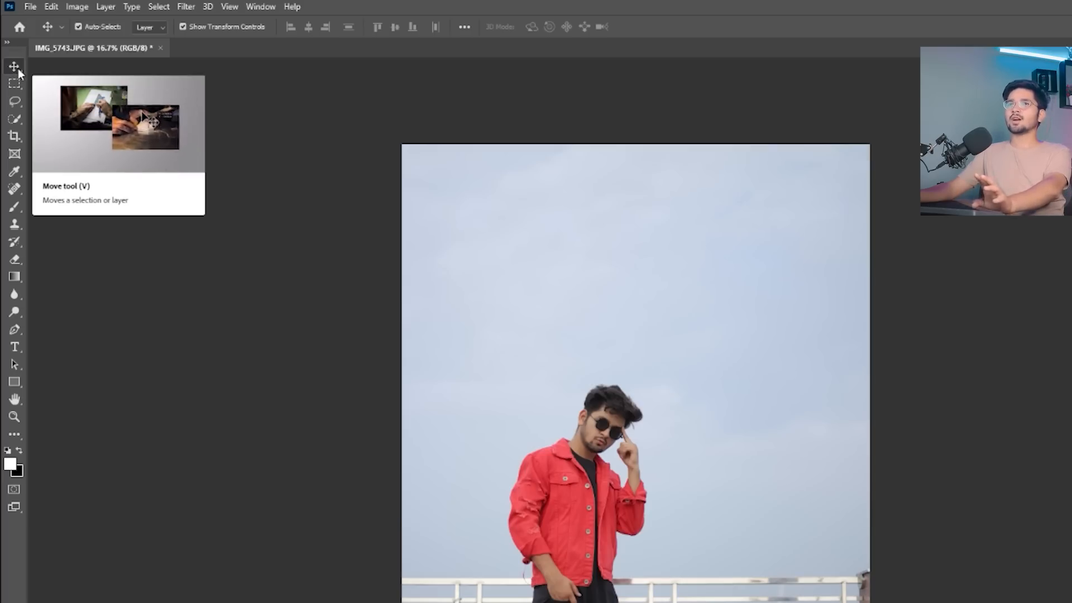
Try the Artboard Tool from the Move Tool's group, and return to the Move Tool
right_click(15, 66)
left_click(68, 80)
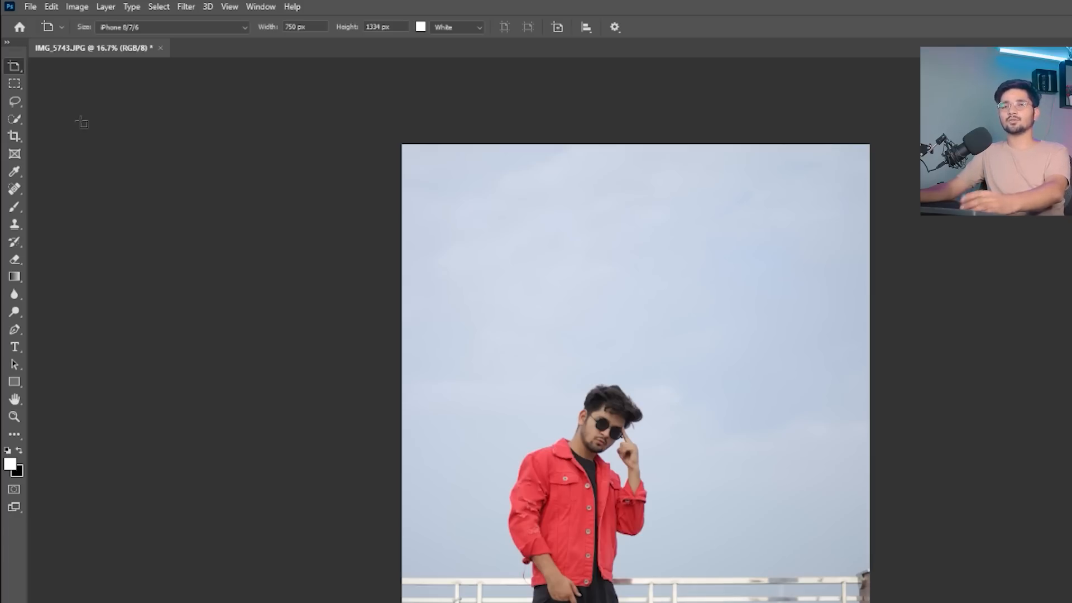
right_click(15, 66)
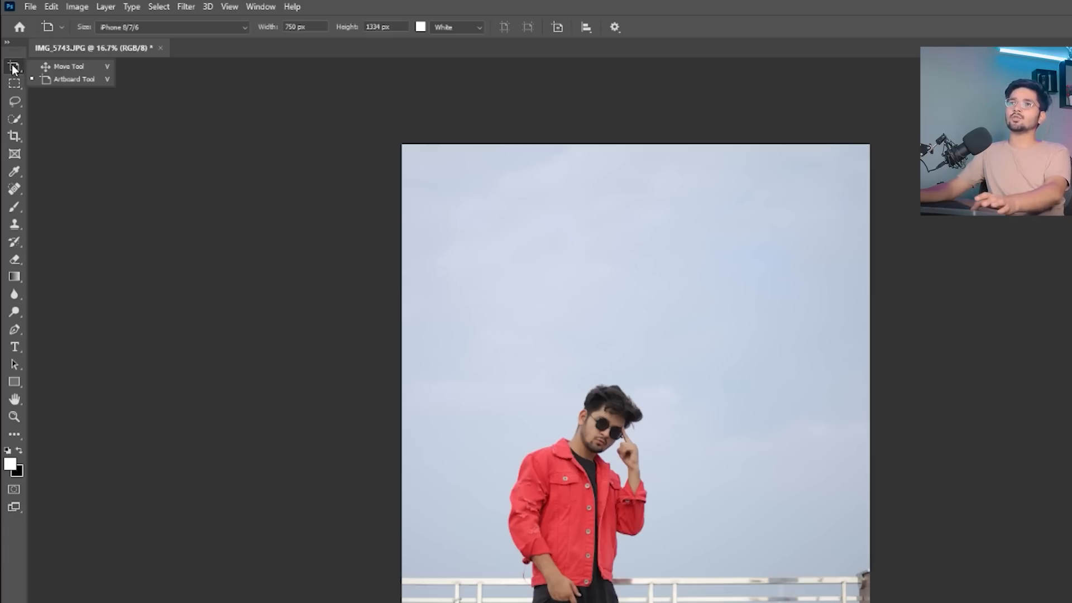
left_click(46, 70)
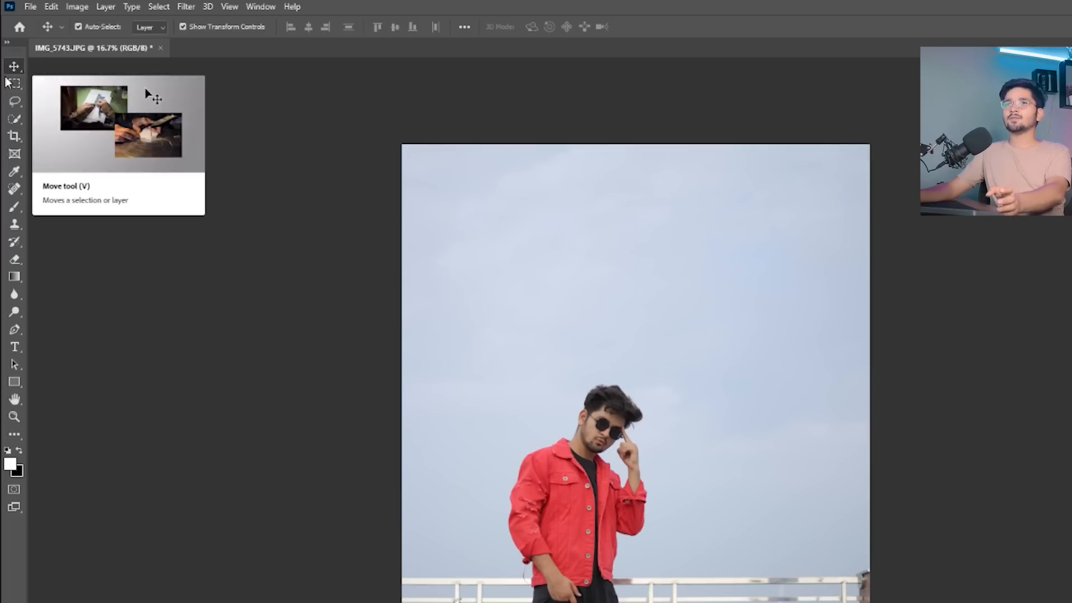
right_click(18, 68)
left_click(12, 67)
right_click(13, 67)
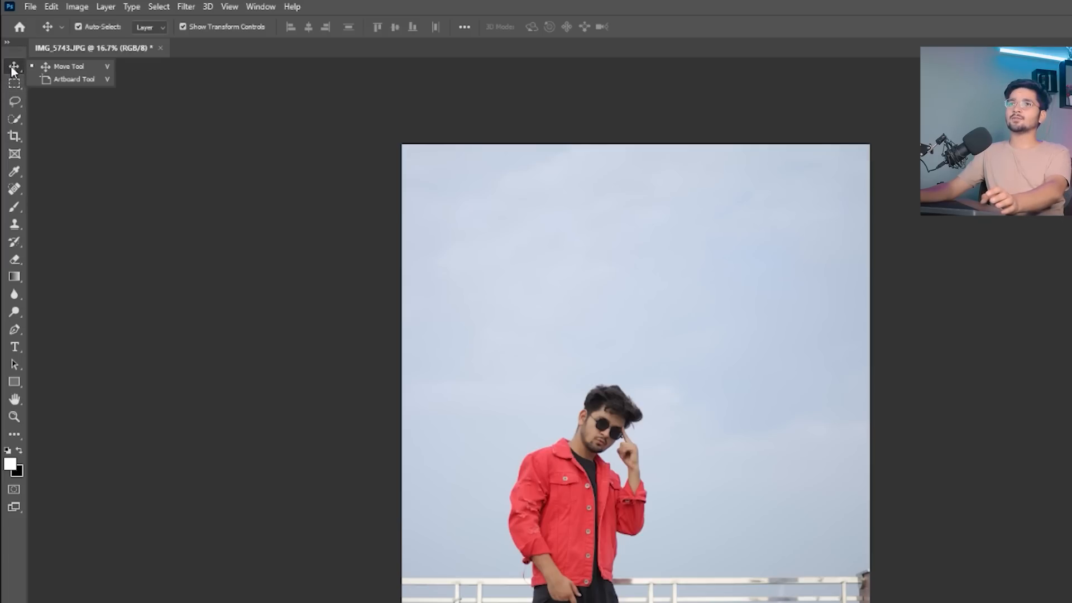
left_click(87, 66)
Reposition and proportionally scale the photo layer so it slightly overfills the canvas, and apply the transform
left_click(696, 249)
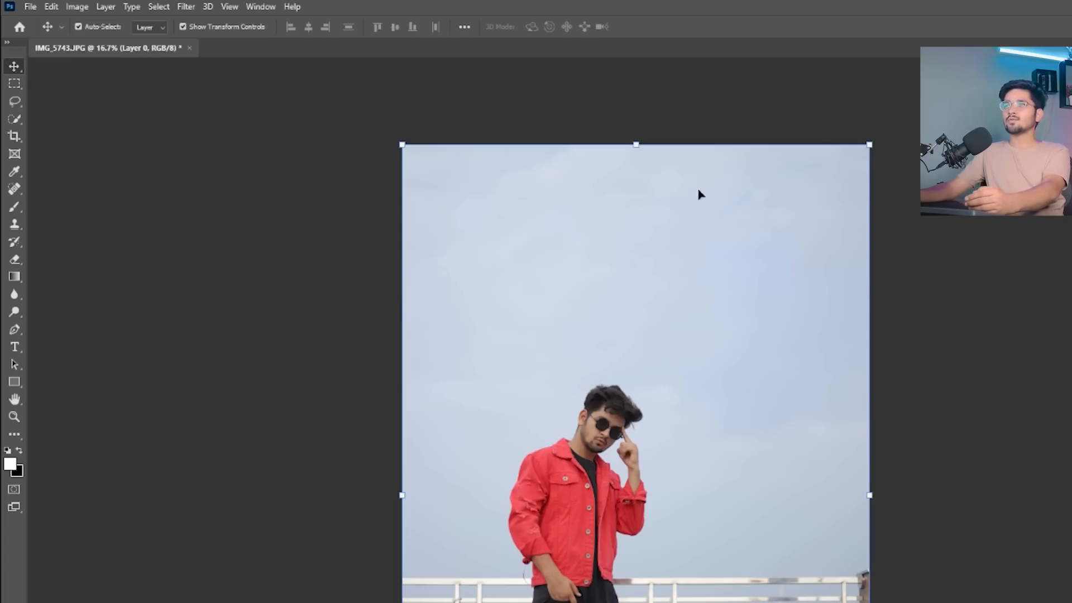
left_click_drag(635, 387, 554, 482)
left_click_drag(791, 240, 869, 115)
left_click_drag(679, 429, 708, 438)
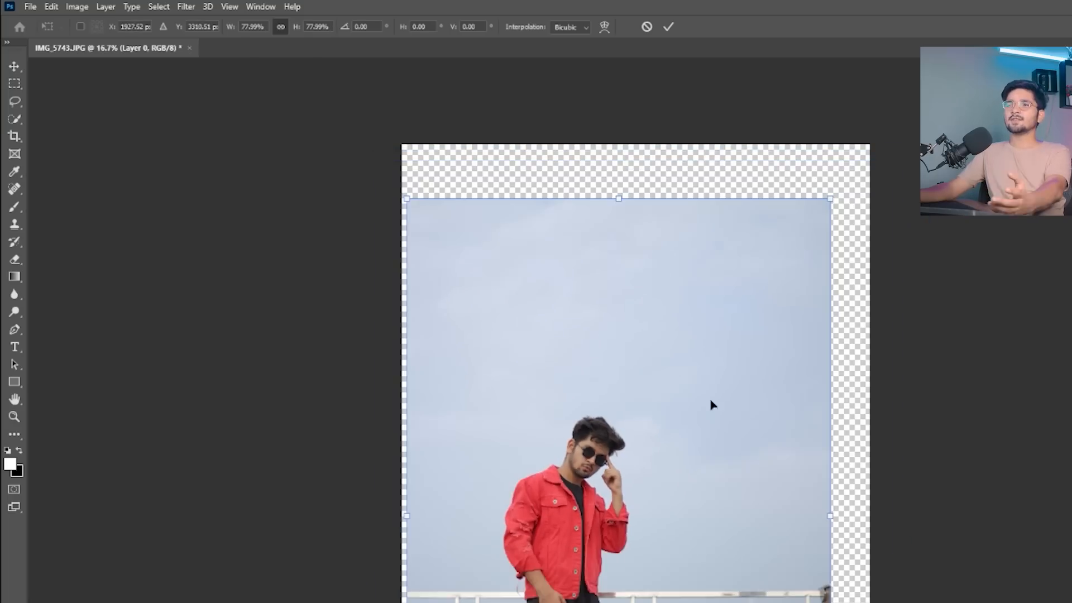
left_click_drag(831, 205, 893, 104)
left_click_drag(759, 357, 737, 383)
key("Return")
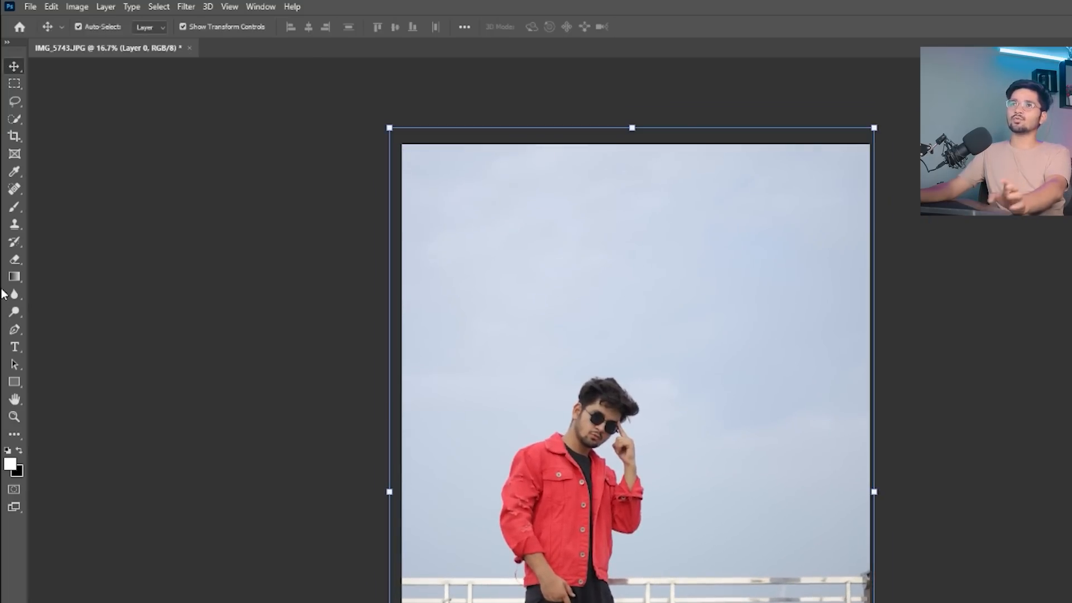
Try rectangular selections around the man with the Rectangular Marquee Tool, and clear them
key("m")
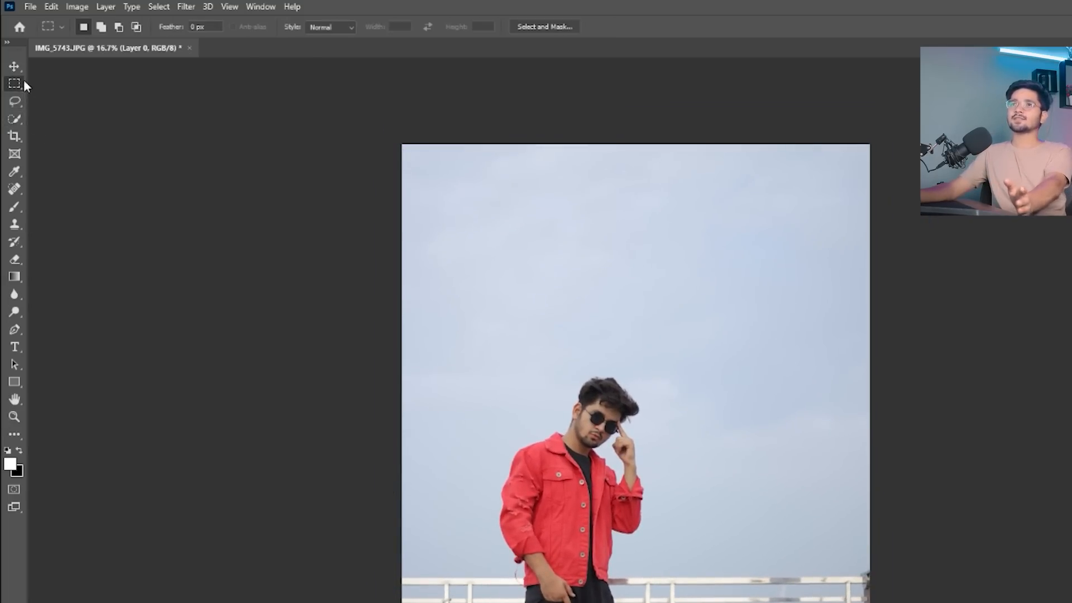
left_click(15, 85)
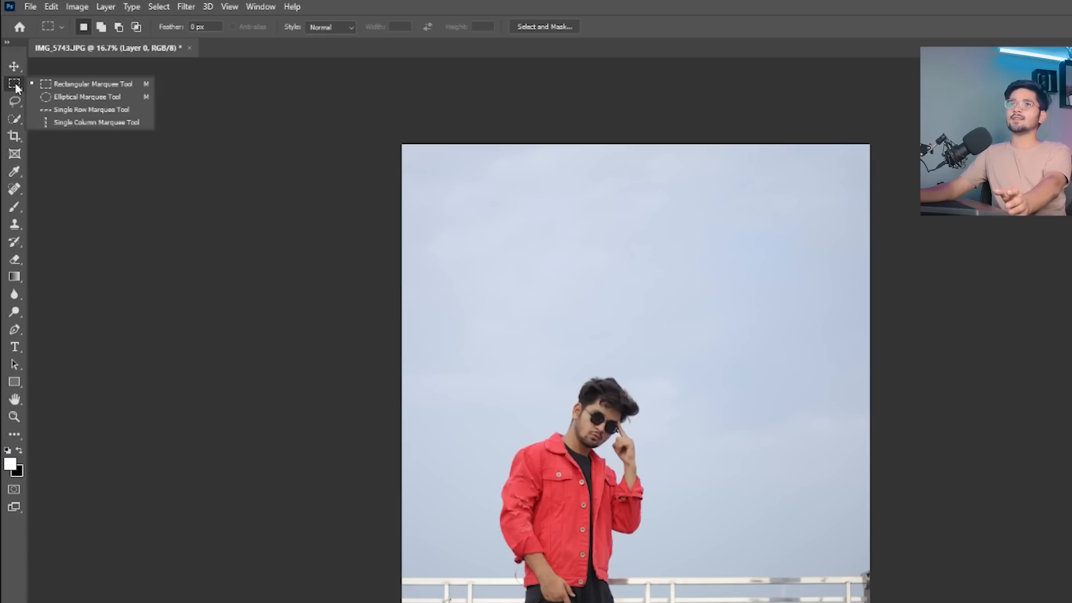
left_click(76, 83)
left_click_drag(505, 223, 693, 602)
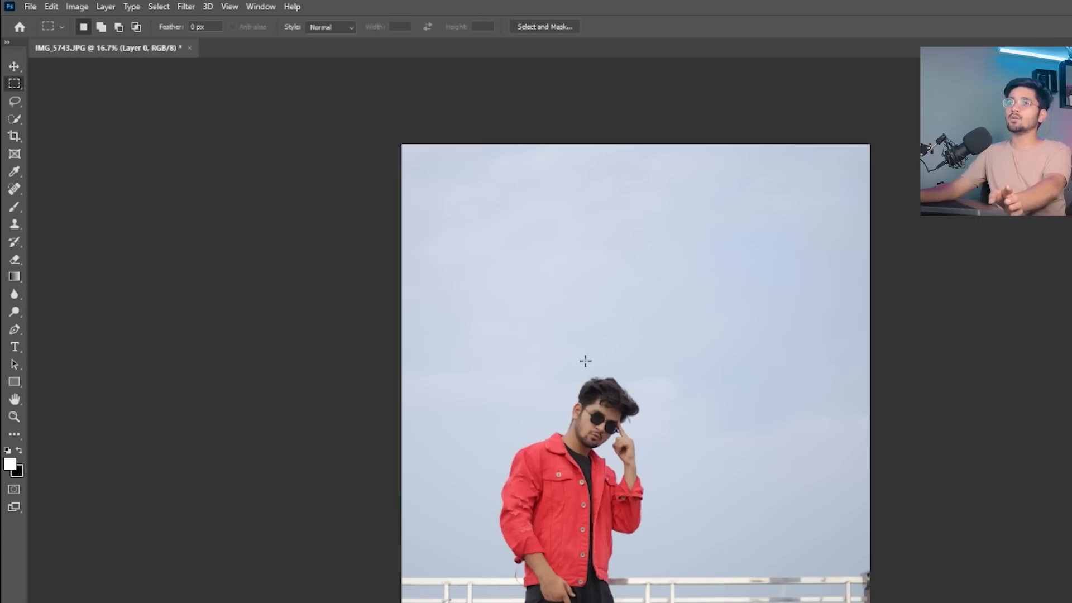
left_click_drag(534, 304, 724, 600)
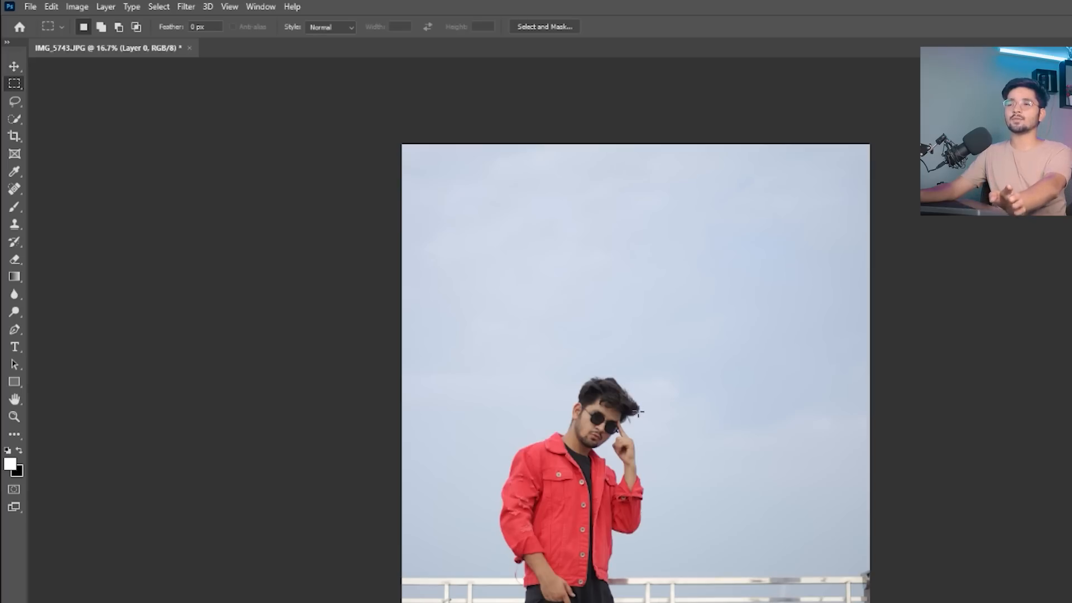
right_click(604, 445)
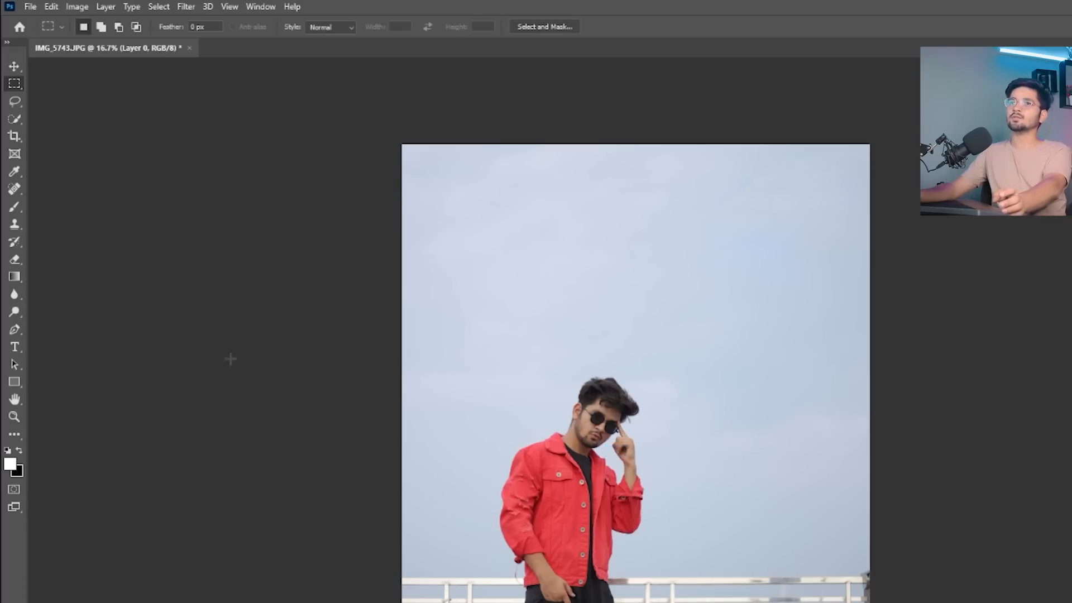
Try a large elliptical selection over the man and the sky with the Elliptical Marquee Tool, and deselect it
right_click(11, 89)
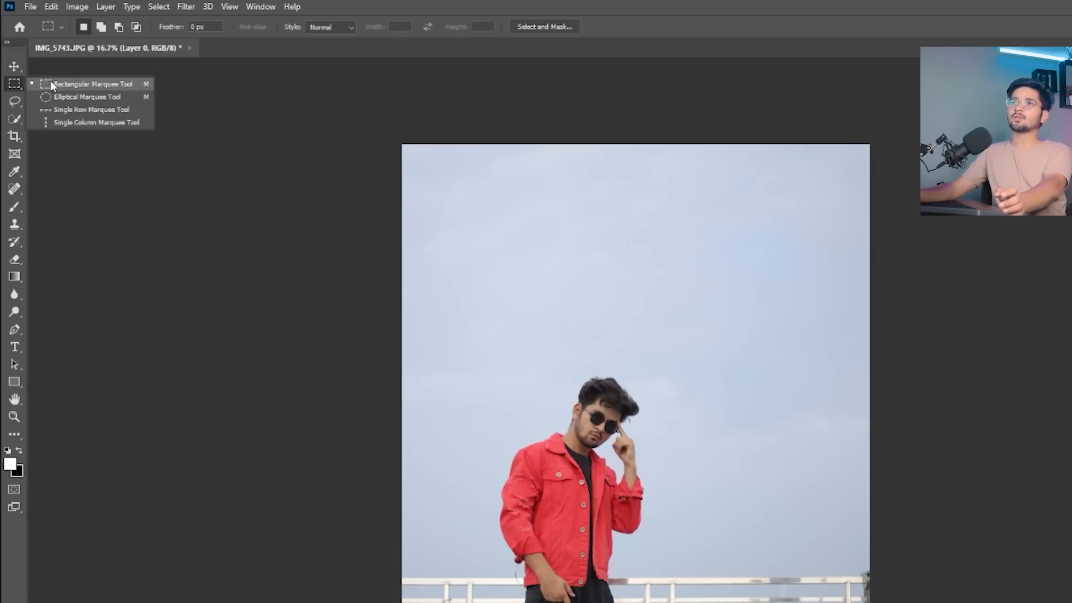
left_click(98, 96)
left_click_drag(558, 151, 861, 602)
key("ctrl+d")
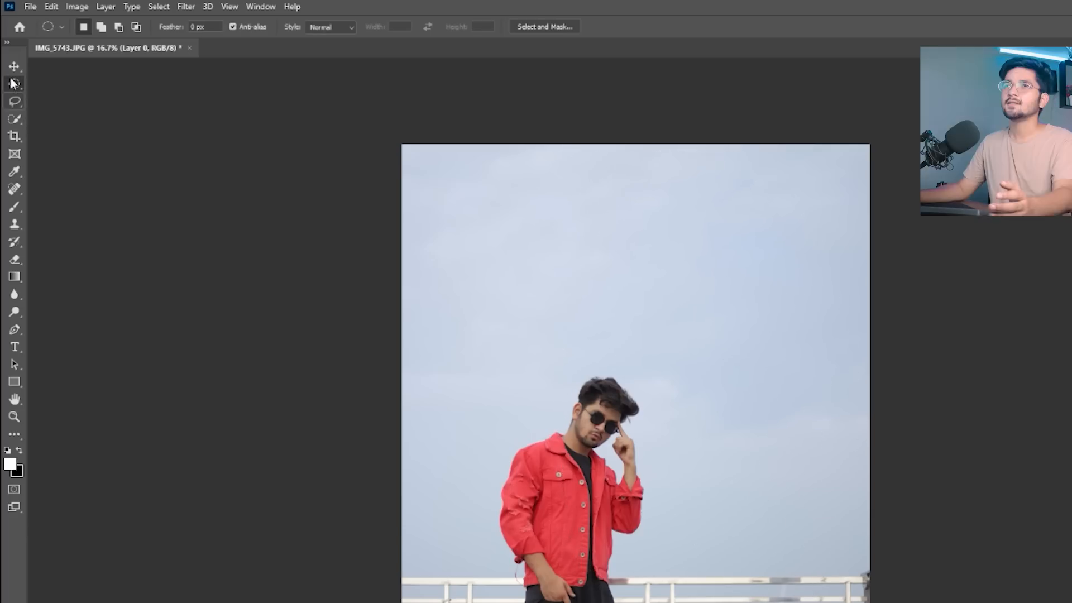
Try the Single Row Marquee Tool by placing a one-row selection just above the railing, and deselect it
right_click(22, 85)
left_click(96, 108)
left_click_drag(646, 270, 778, 463)
left_click_drag(714, 369, 665, 568)
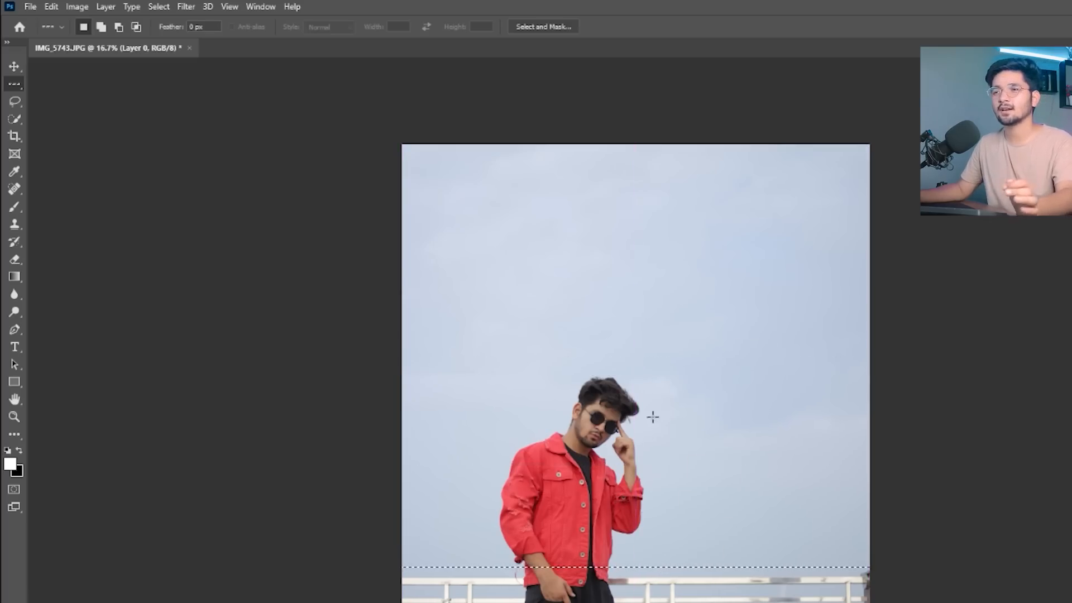
key("ctrl+d")
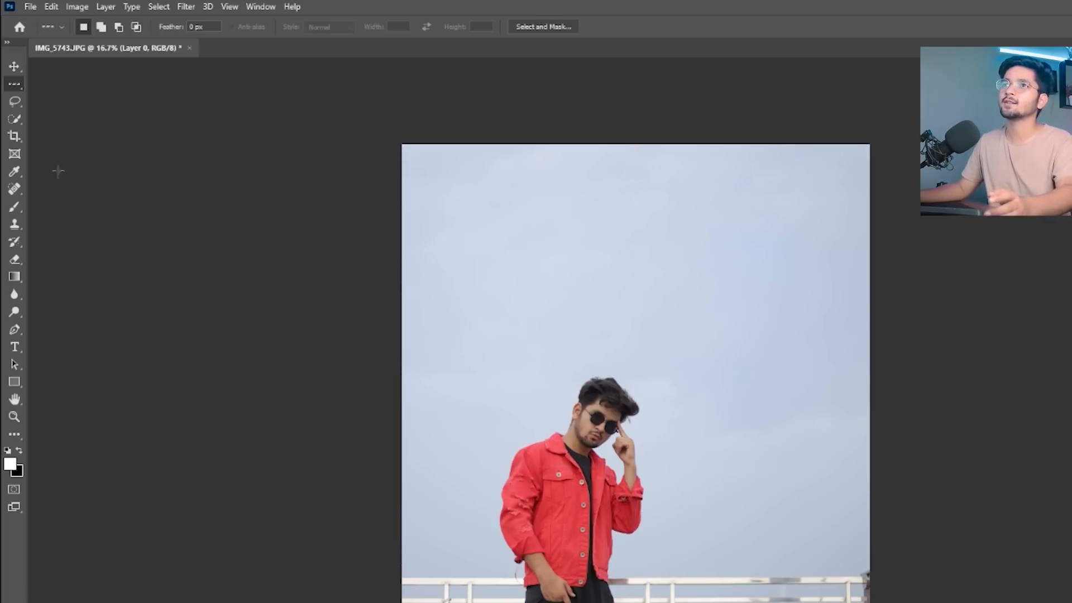
Try the Single Column Marquee Tool by placing a one-column selection across the man, and deselect it
right_click(16, 85)
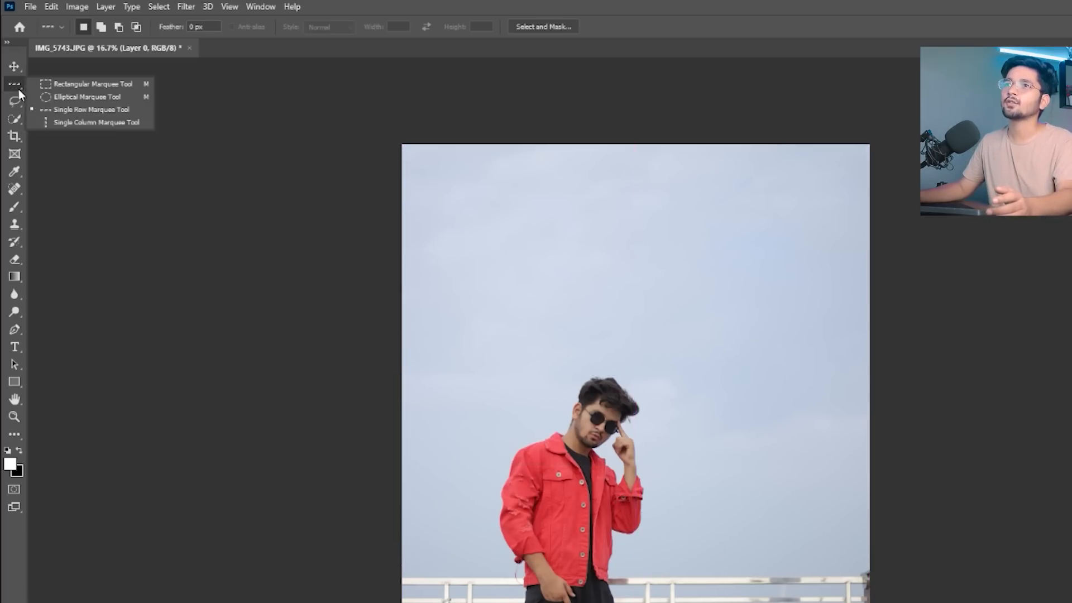
left_click(64, 122)
left_click_drag(541, 497, 642, 497)
key("ctrl+d")
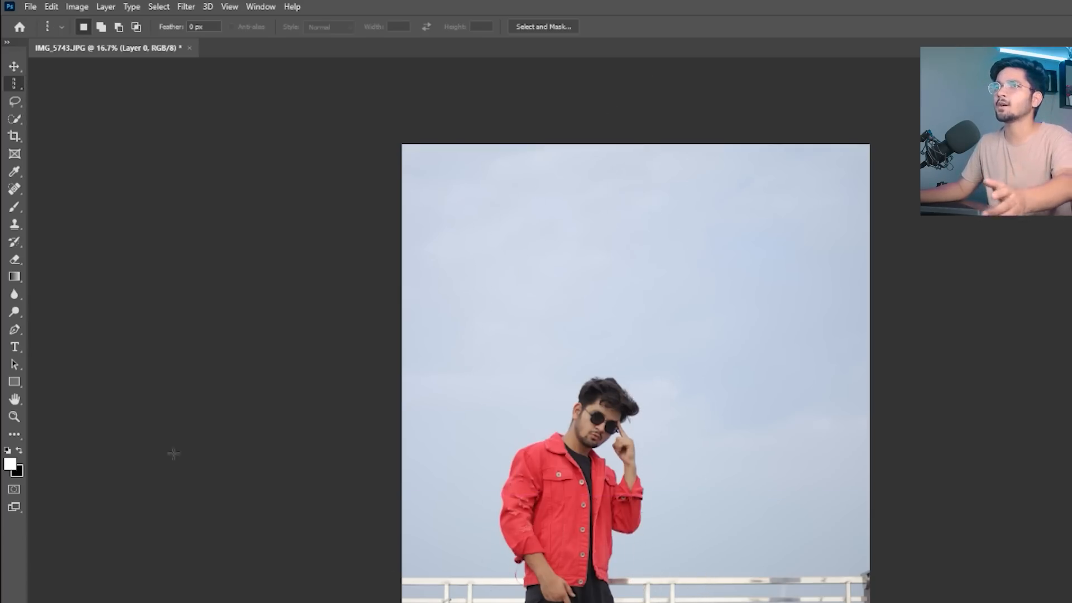
Try a freehand, curving selection around the man's head and shoulders with the Lasso Tool, and deselect it
left_click(12, 104)
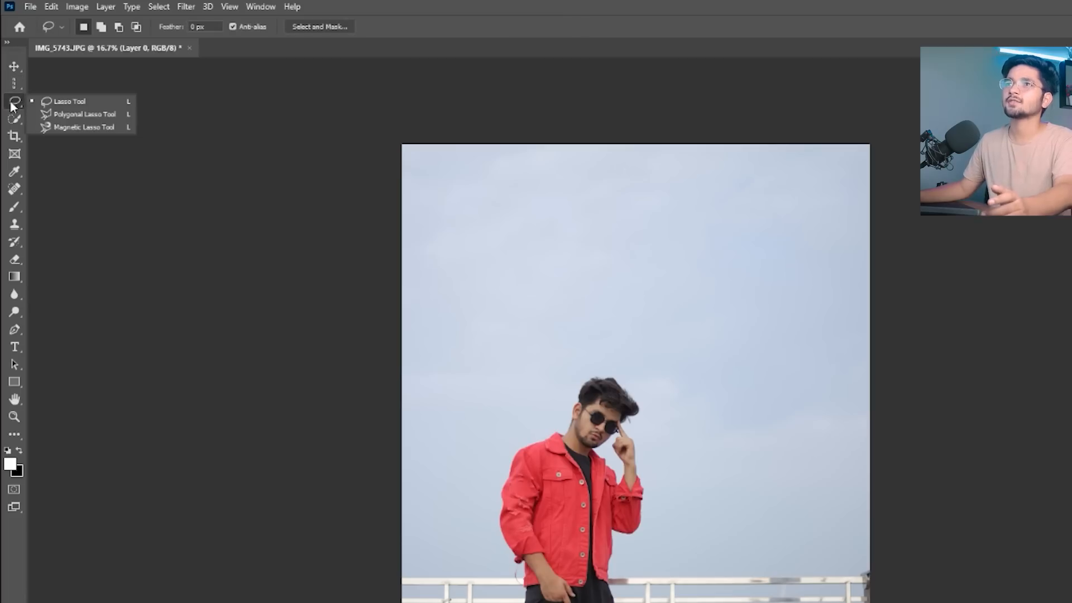
left_click(55, 104)
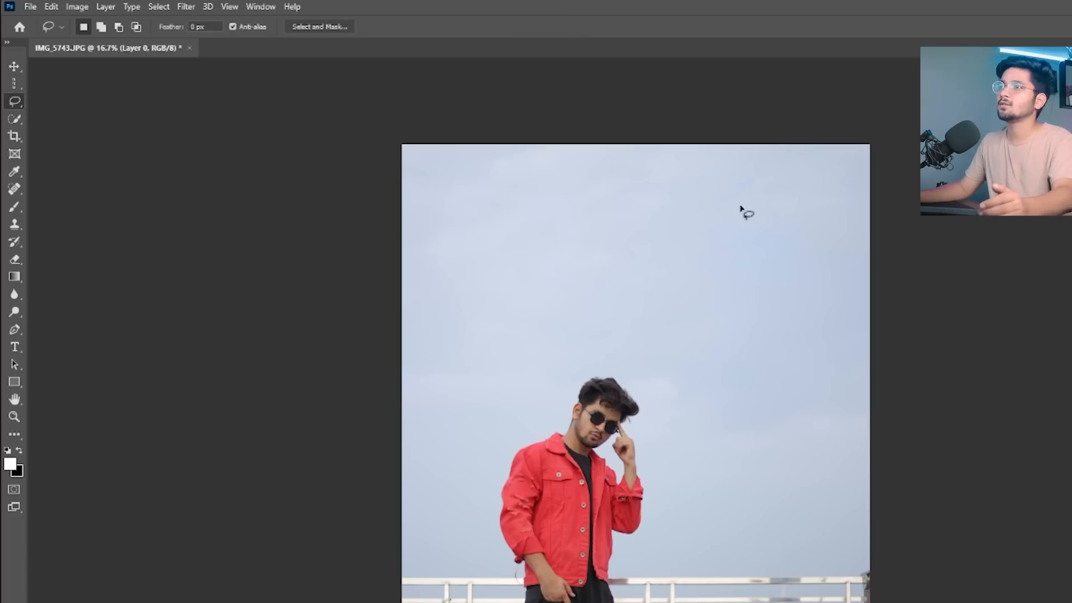
mouse_move(534, 483)
left_mouse_down()
mouse_move(625, 360)
mouse_move(668, 412)
mouse_move(640, 529)
mouse_move(784, 364)
mouse_move(580, 374)
left_mouse_up()
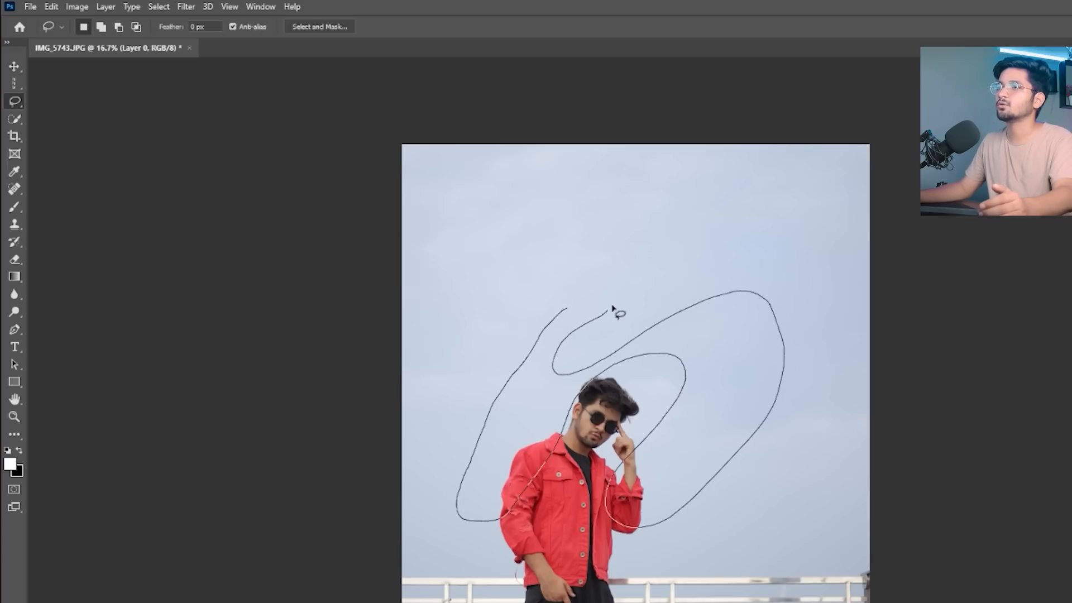
left_click_drag(568, 307, 569, 309)
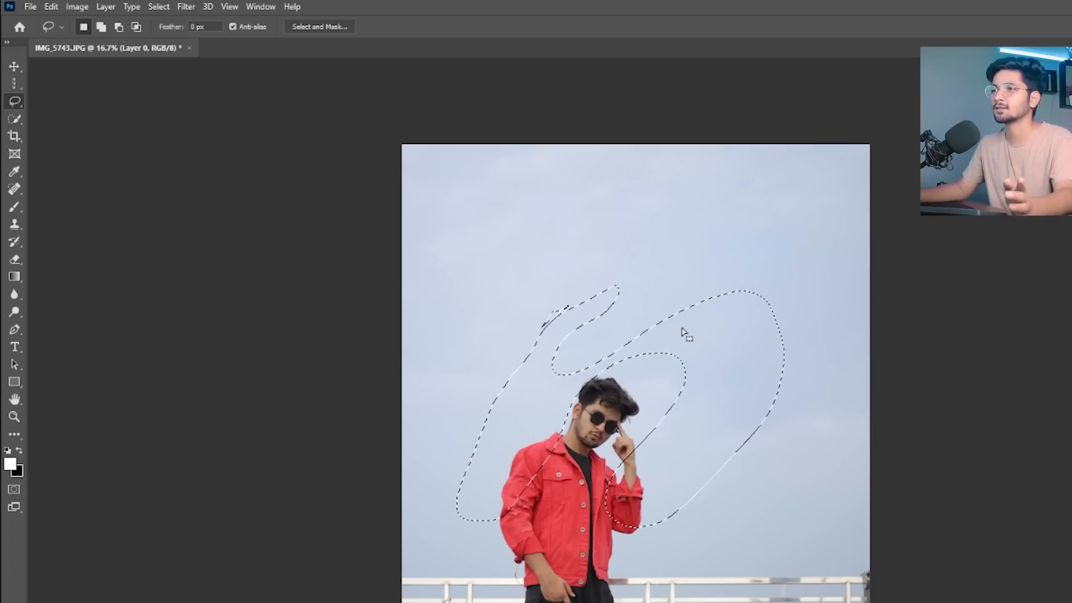
key("ctrl+d")
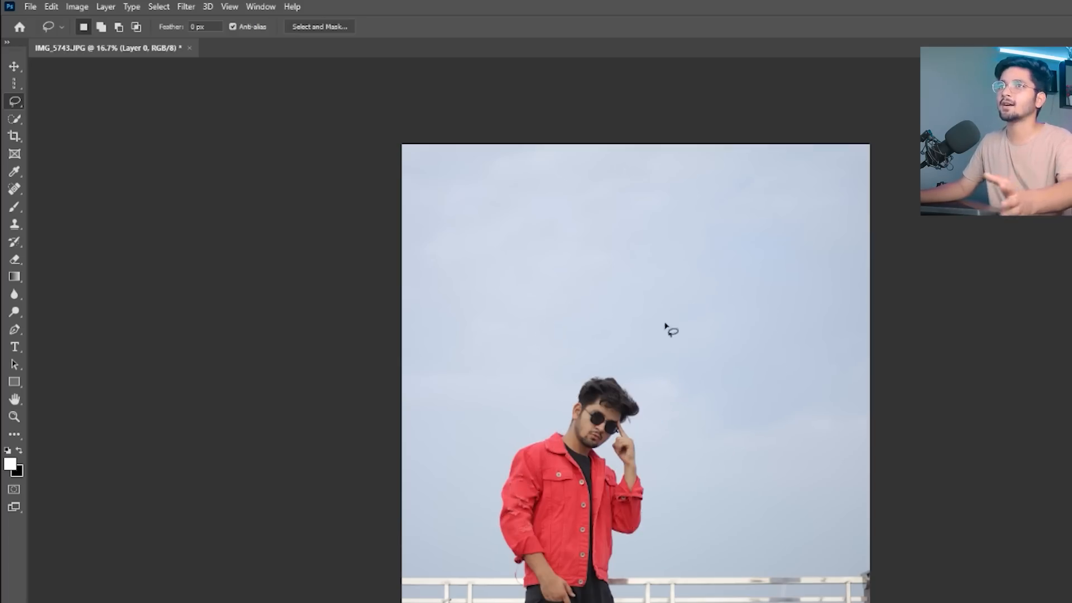
Try a closed, straight-edged zigzag selection over the sky and the man with the Polygonal Lasso Tool, and deselect it
right_click(14, 101)
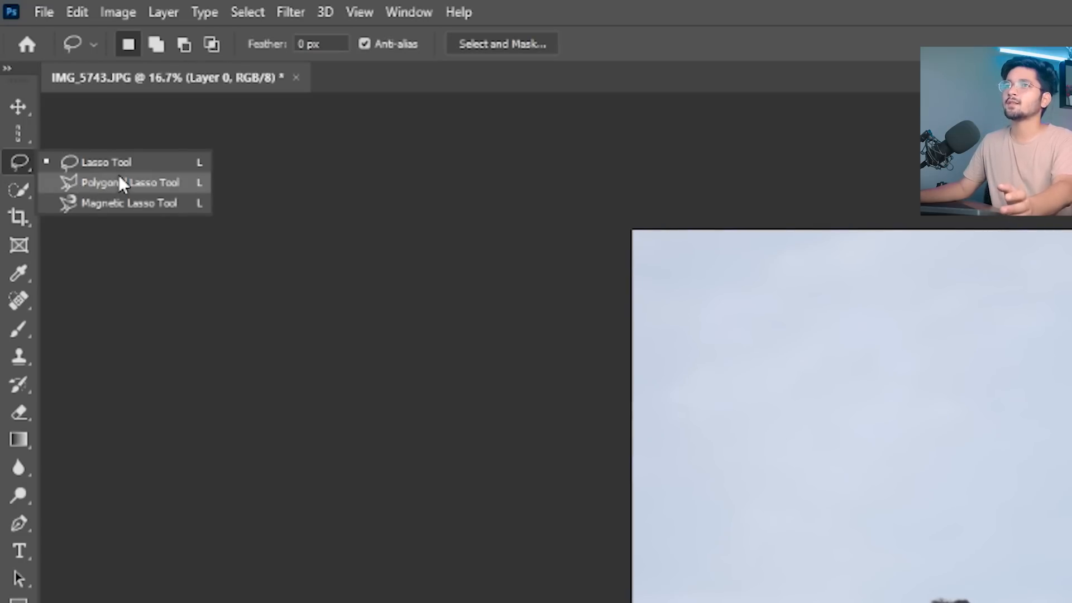
left_click(129, 181)
left_click(737, 378)
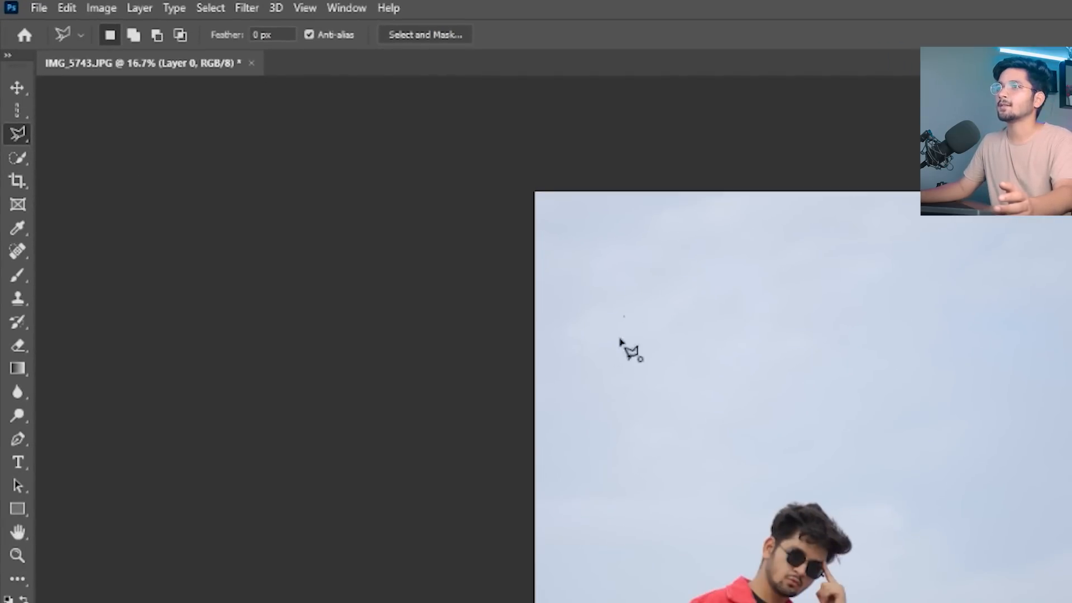
left_click(924, 539)
left_click(1043, 318)
left_click(1027, 542)
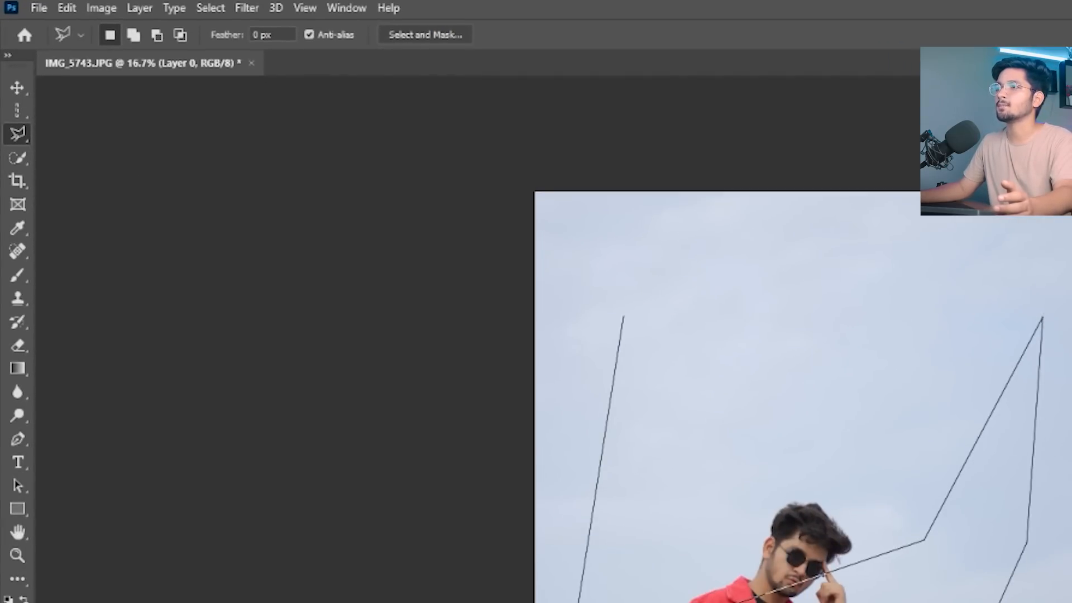
left_click(895, 337)
left_click(631, 546)
left_click(684, 362)
left_click(624, 319)
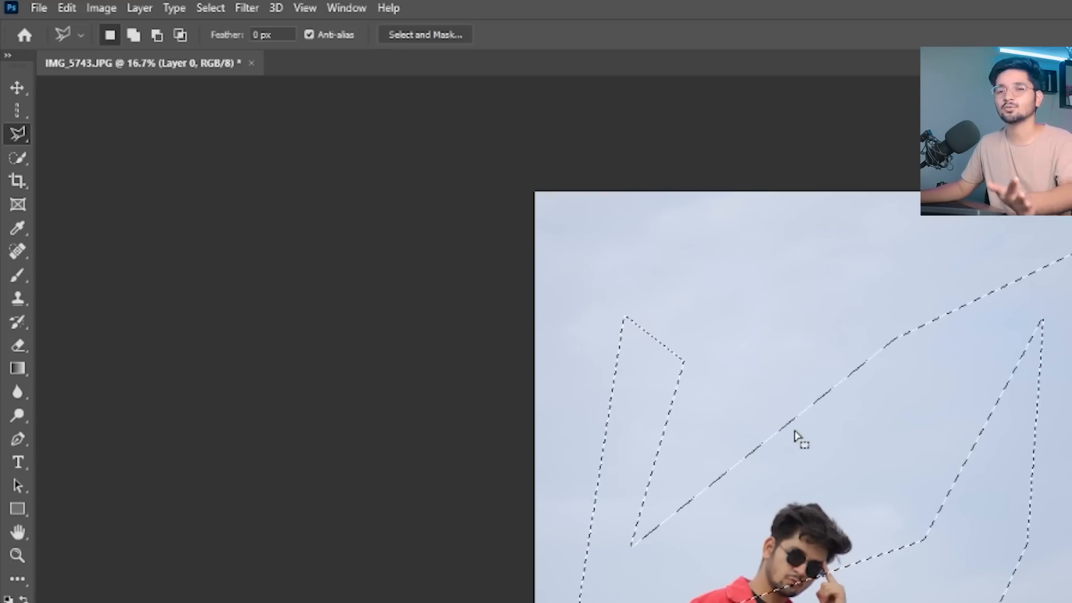
right_click(853, 485)
left_click(896, 490)
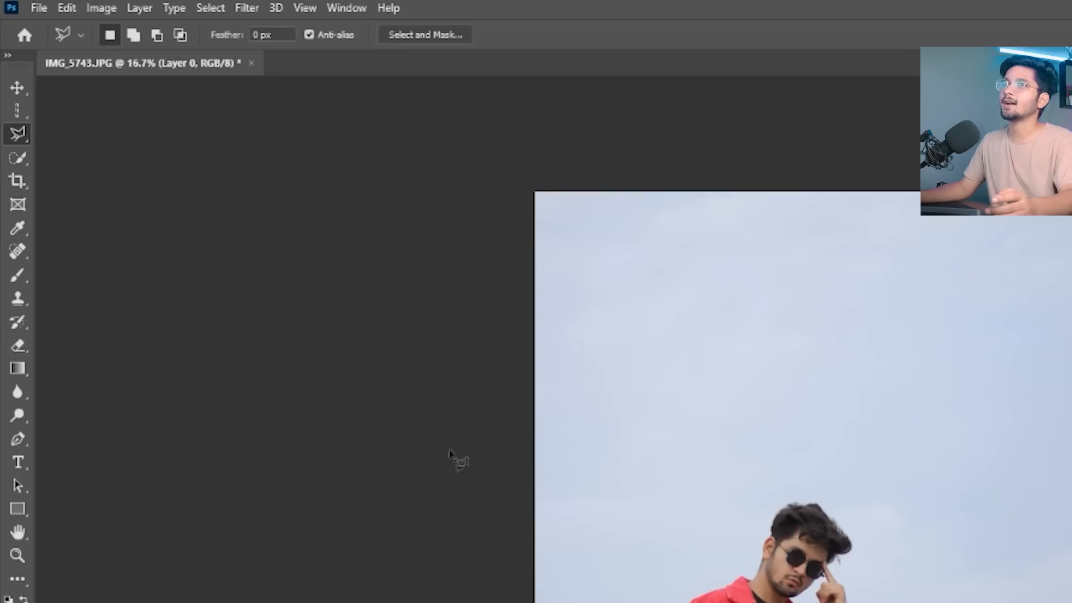
Try the Magnetic Lasso Tool along the man's shoulder, neck and ear, close the outline through the sky, and deselect it
right_click(20, 139)
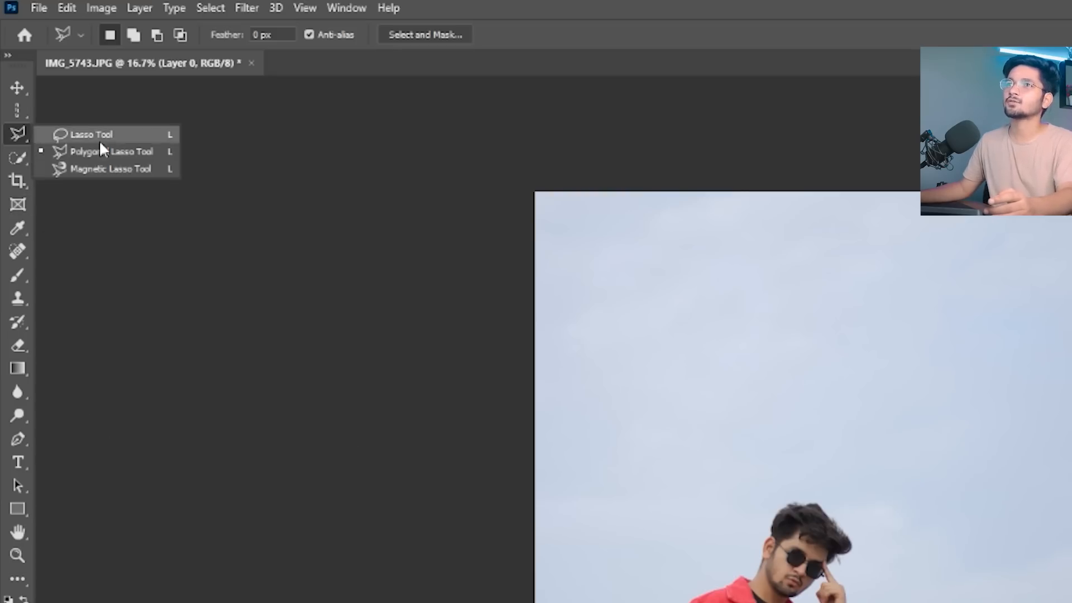
left_click(159, 169)
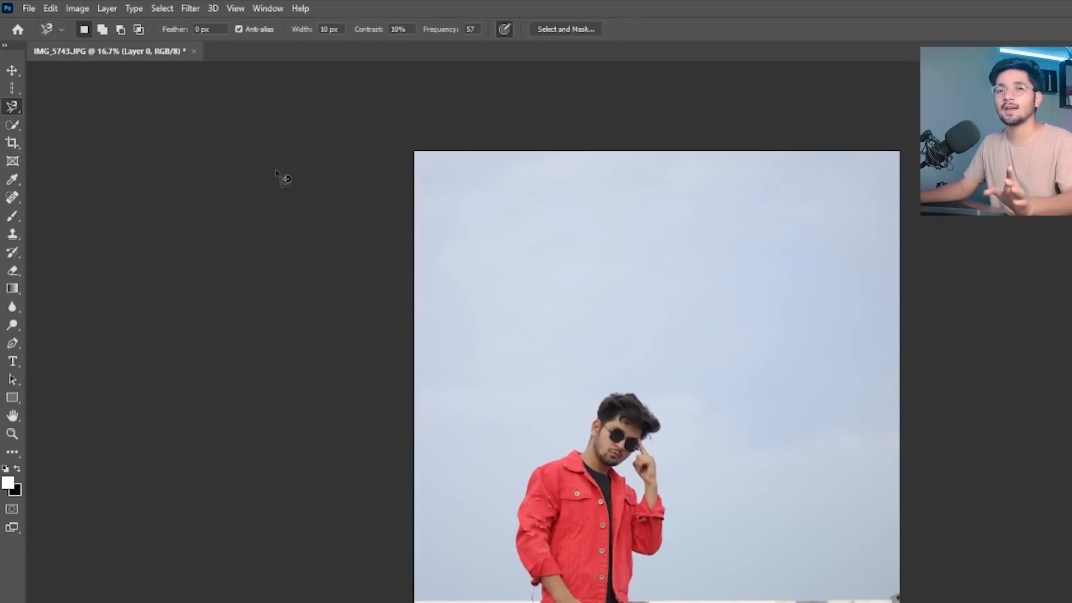
scroll(587, 366, "up", 5)
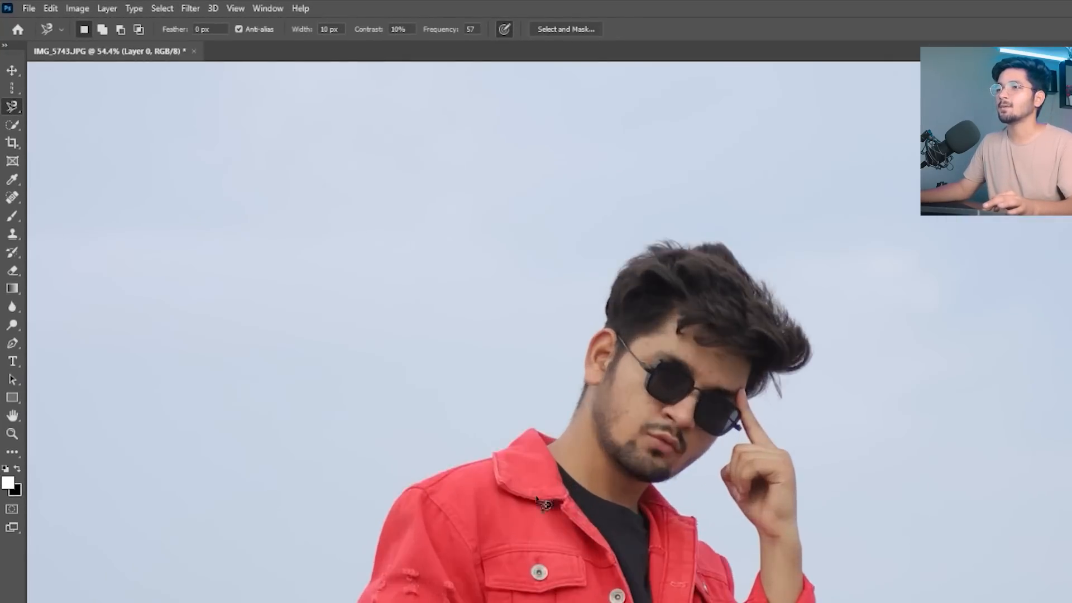
scroll(537, 499, "up", 2)
scroll(335, 567, "up", 1)
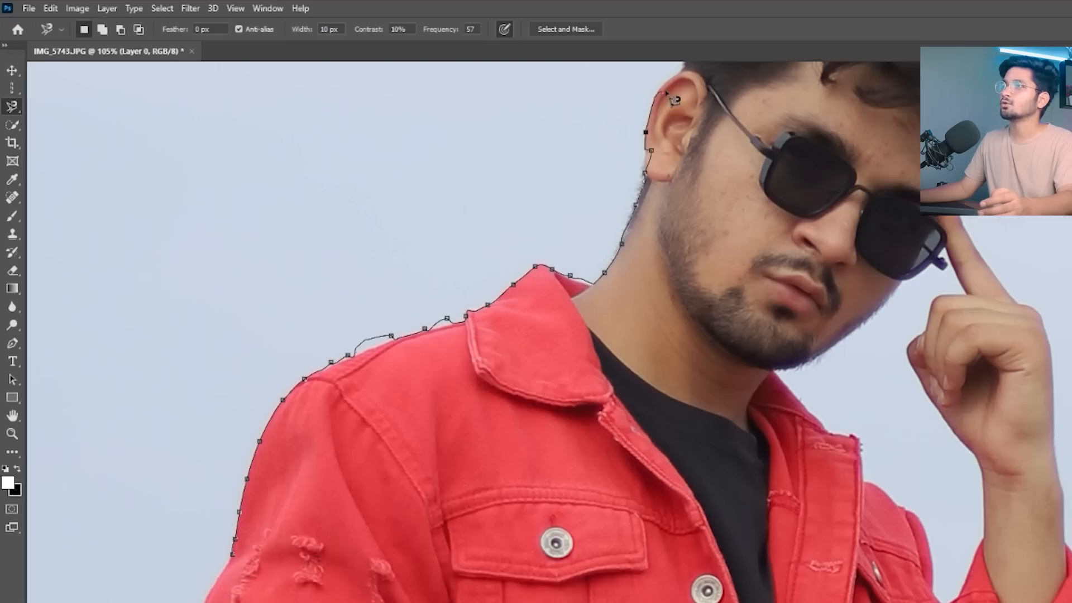
left_click_drag(665, 184, 581, 459)
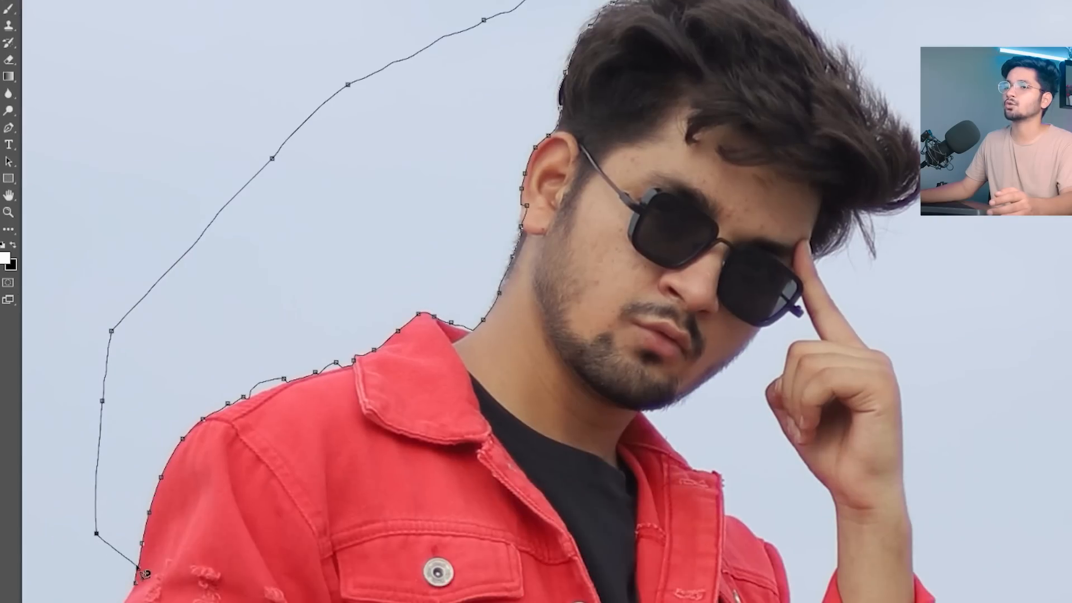
left_click(136, 584)
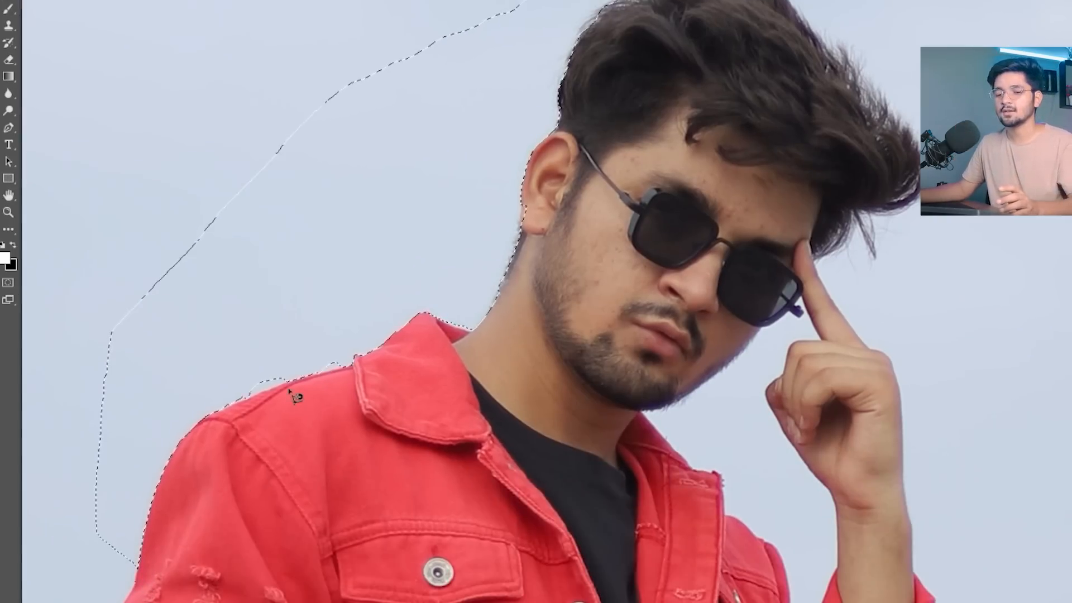
right_click(342, 149)
left_click(390, 157)
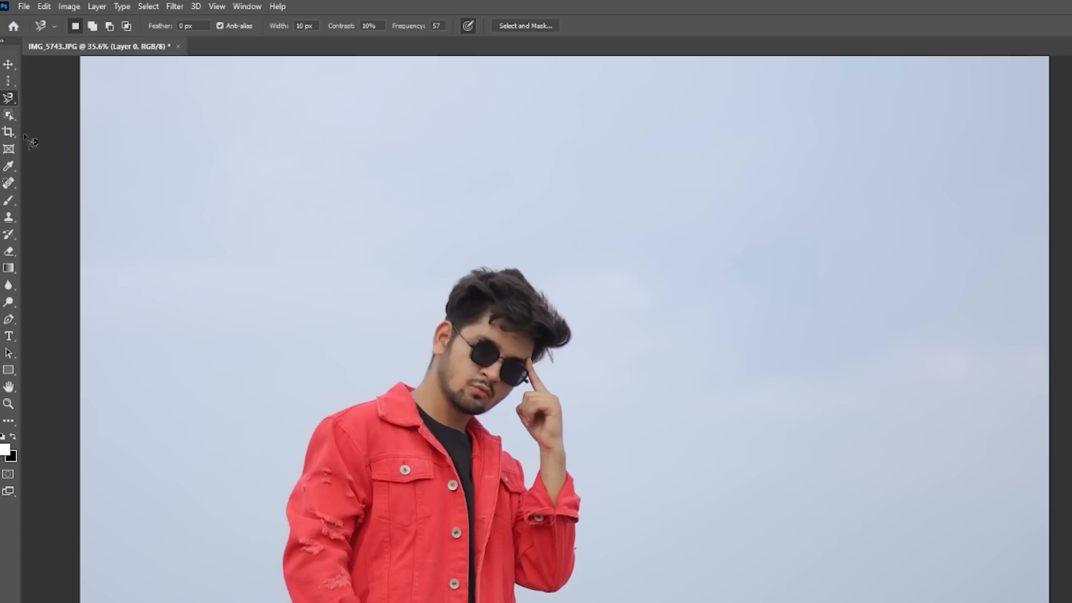
Try selecting the man with a rectangle of the Object Selection Tool, inspect the selection edge around his hair, and deselect it
left_click(9, 114)
right_click(8, 114)
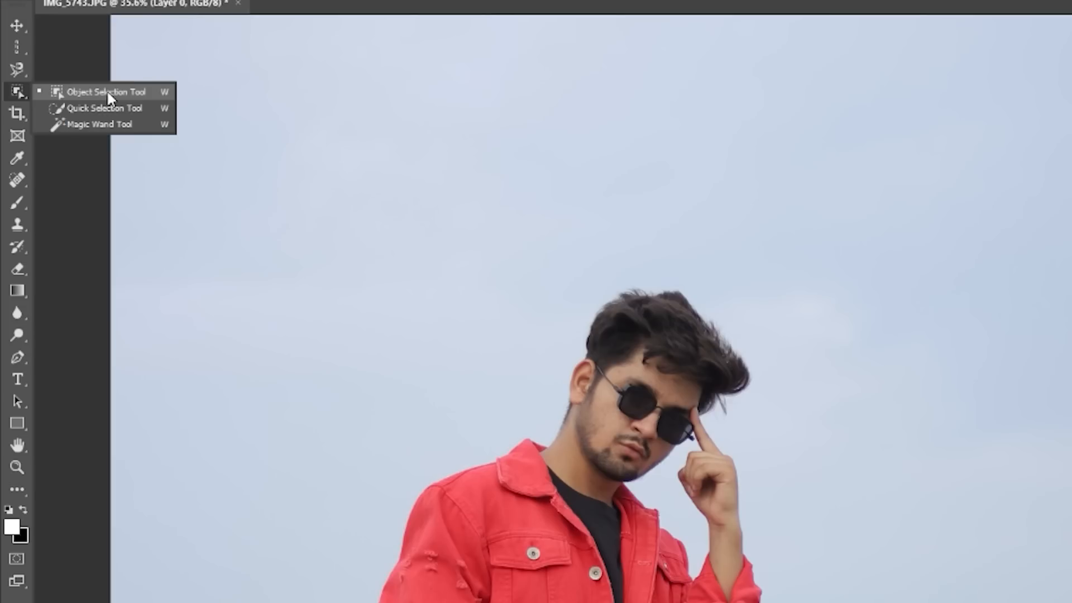
left_click(65, 93)
scroll(472, 353, "down", 6)
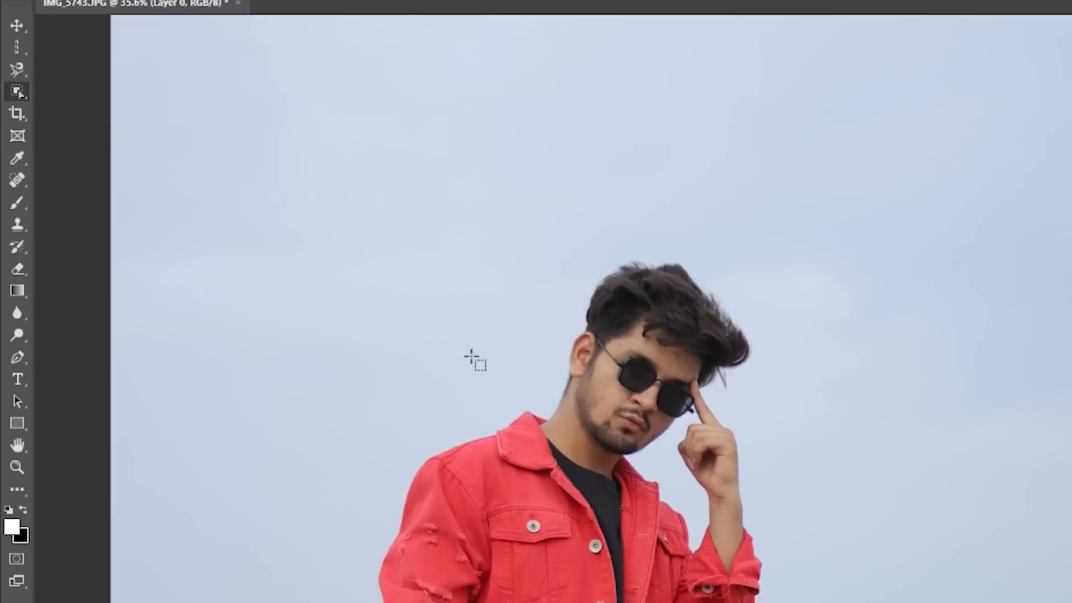
scroll(485, 361, "down", 1)
left_click_drag(346, 130, 756, 600)
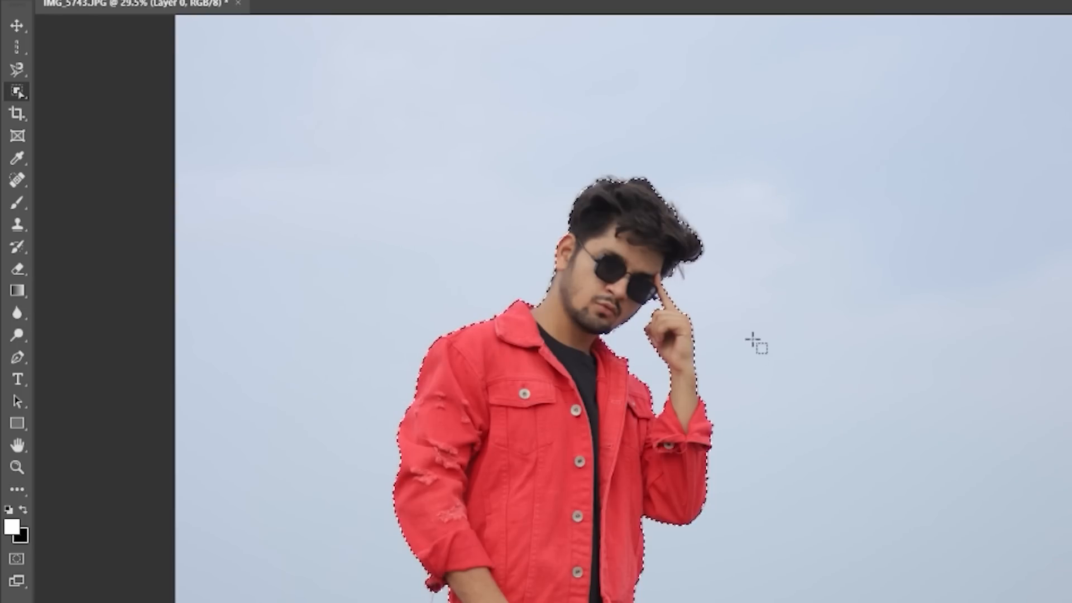
scroll(662, 189, "up", 6)
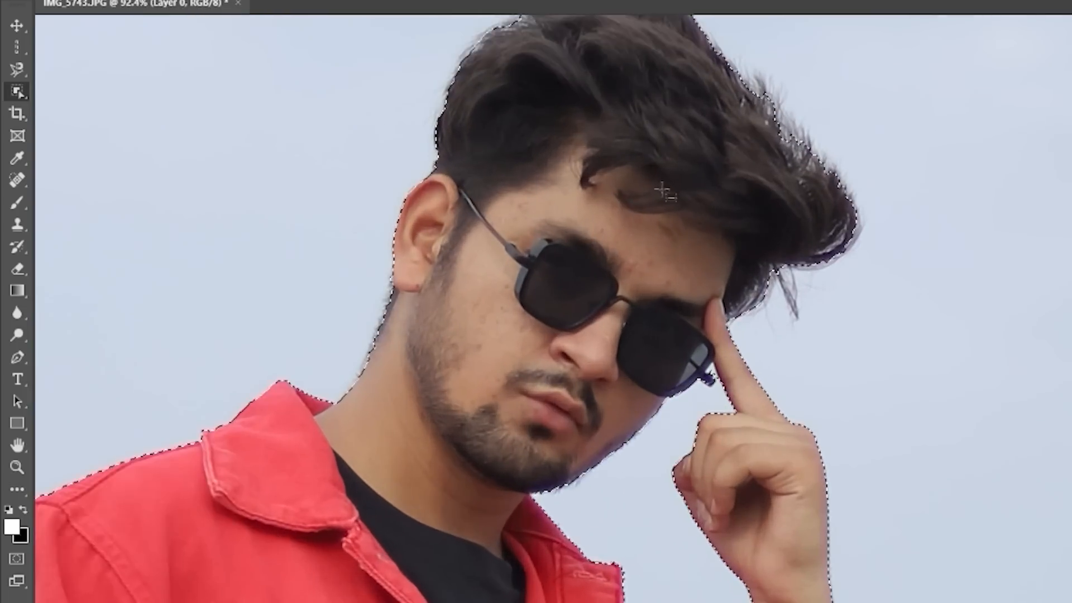
scroll(662, 190, "down", 5)
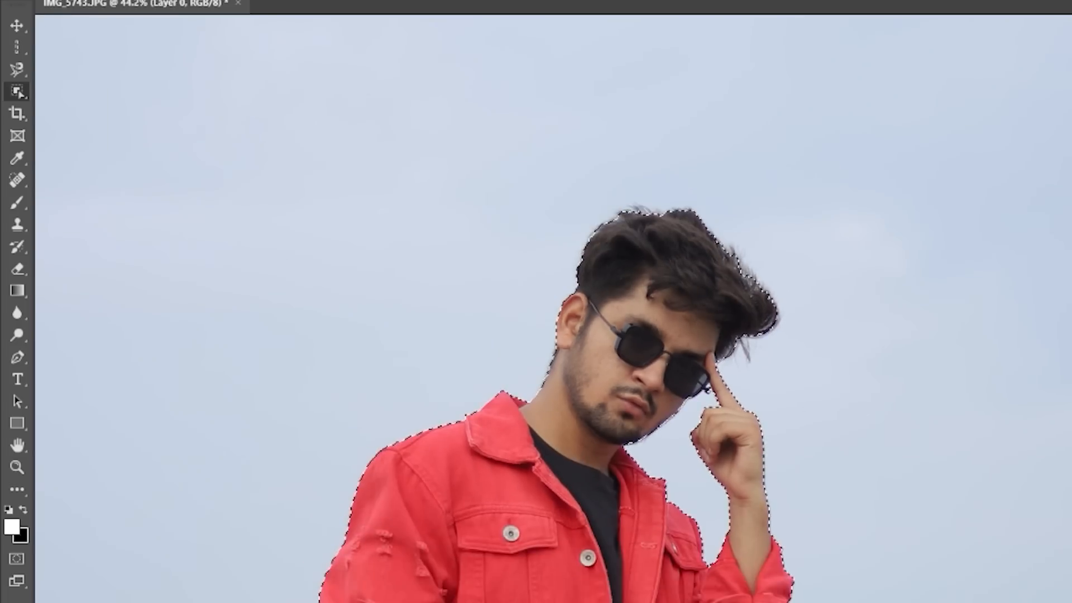
scroll(594, 502, "down", 5)
scroll(595, 502, "down", 2)
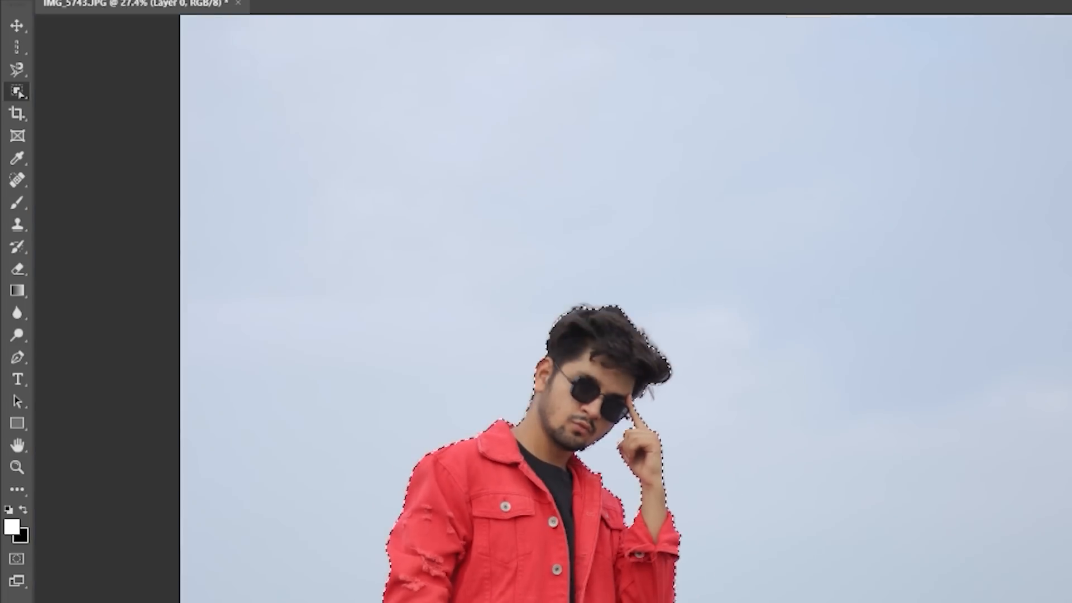
right_click(594, 500)
left_click(695, 507)
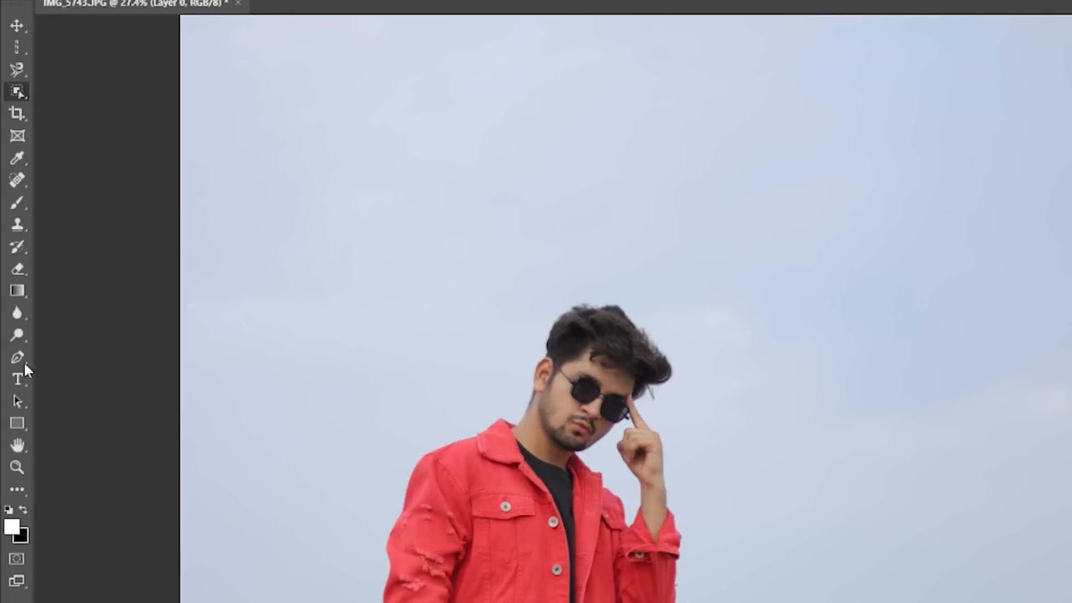
Try selecting the man from his hair down to his trousers with the Quick Selection Tool, inspect the selection edge, and deselect it
right_click(20, 94)
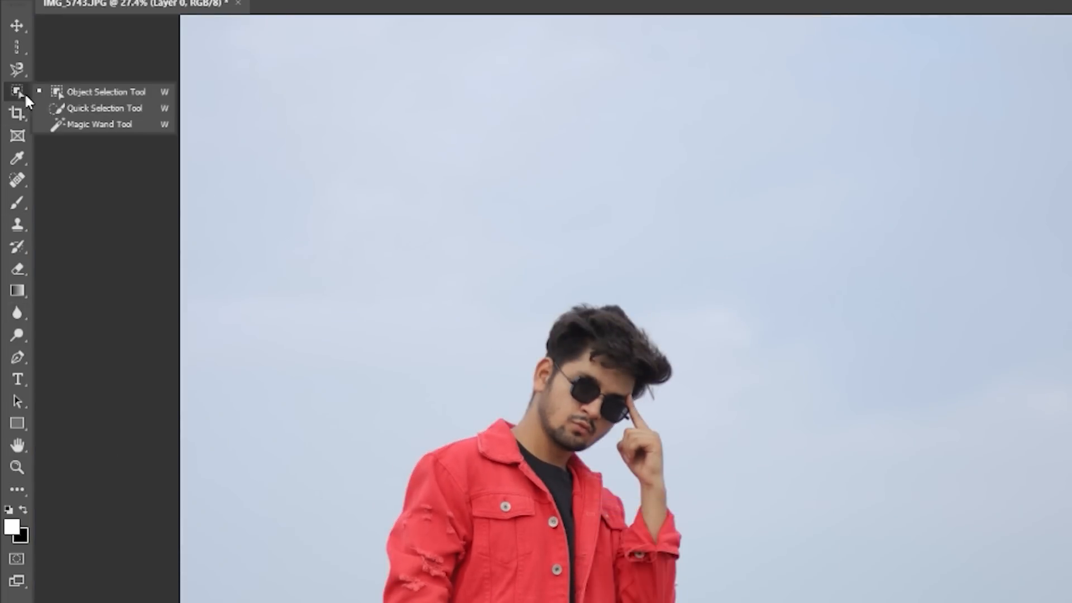
left_click(62, 108)
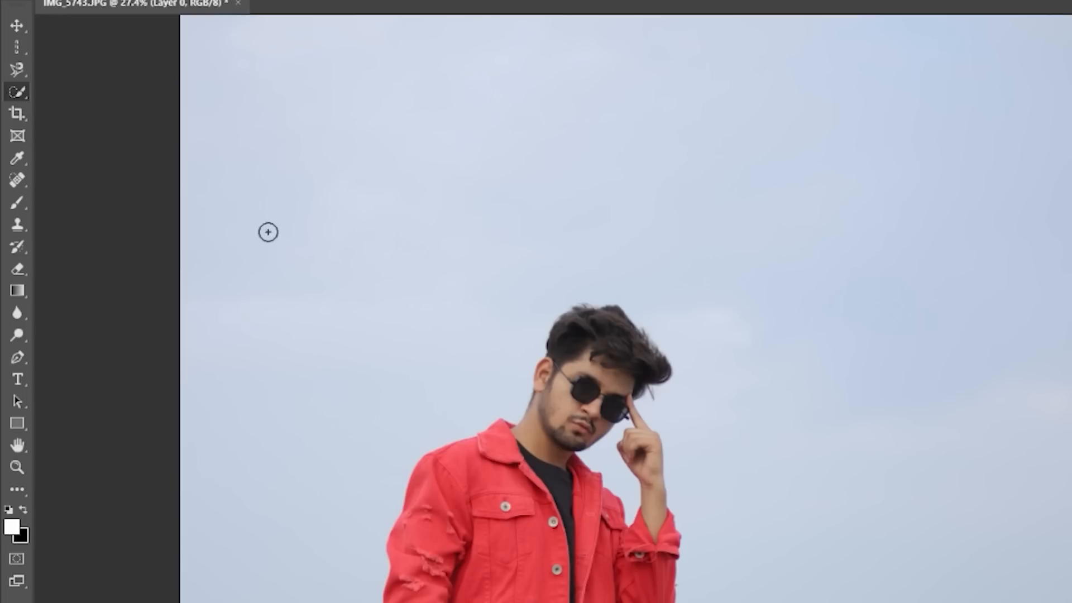
scroll(569, 435, "up", 11)
right_click(657, 239, "alt")
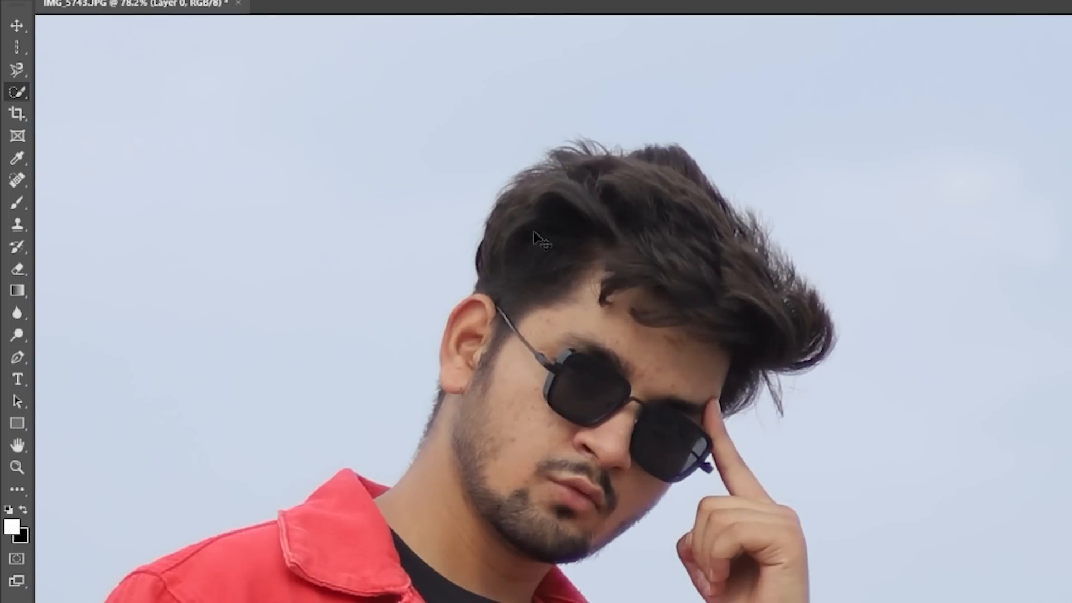
mouse_move(609, 198)
left_mouse_down()
mouse_move(545, 324)
mouse_move(455, 442)
mouse_move(312, 558)
left_mouse_up()
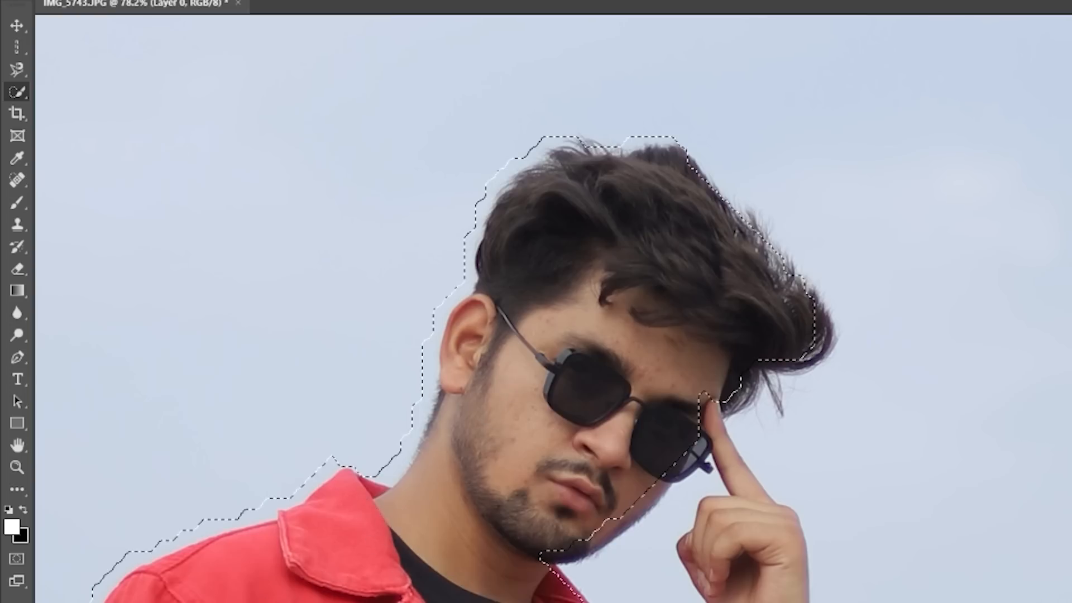
scroll(205, 561, "down", 4)
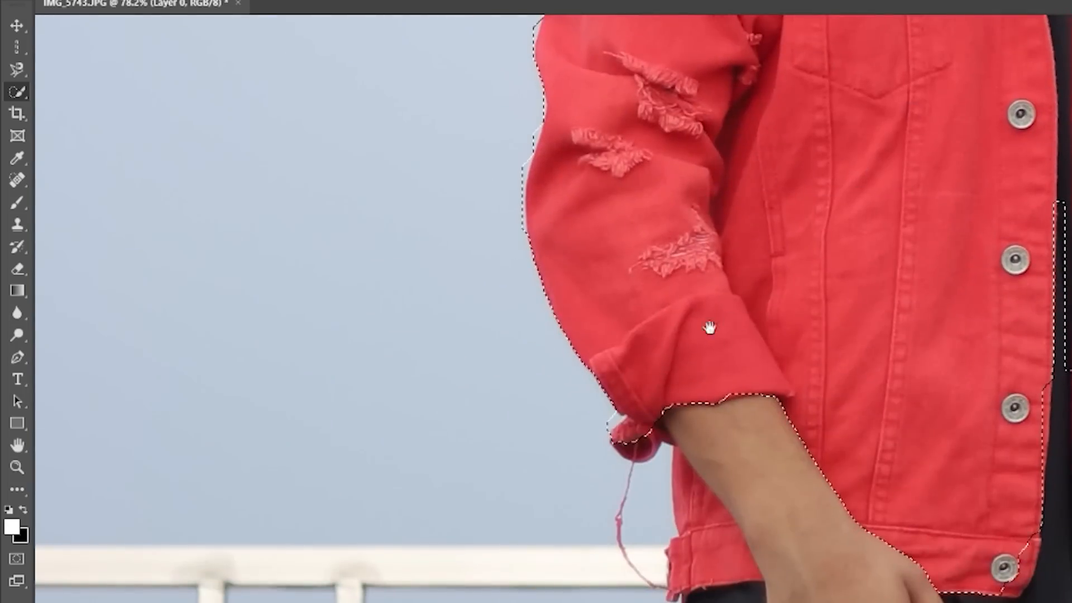
mouse_move(710, 326)
left_mouse_down()
mouse_move(744, 514)
mouse_move(726, 575)
left_mouse_up()
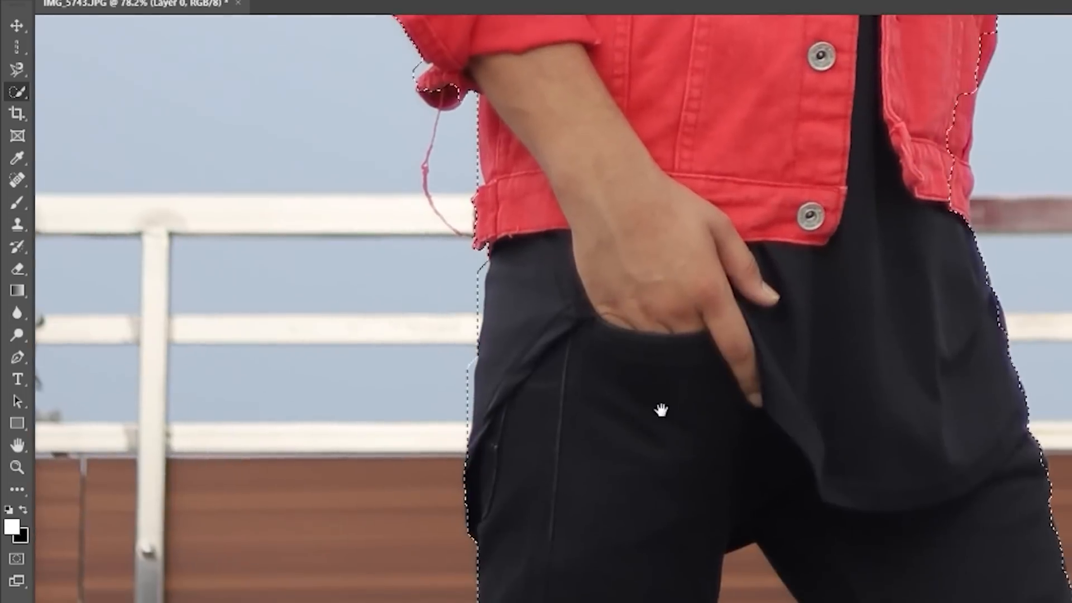
scroll(661, 412, "down", 5)
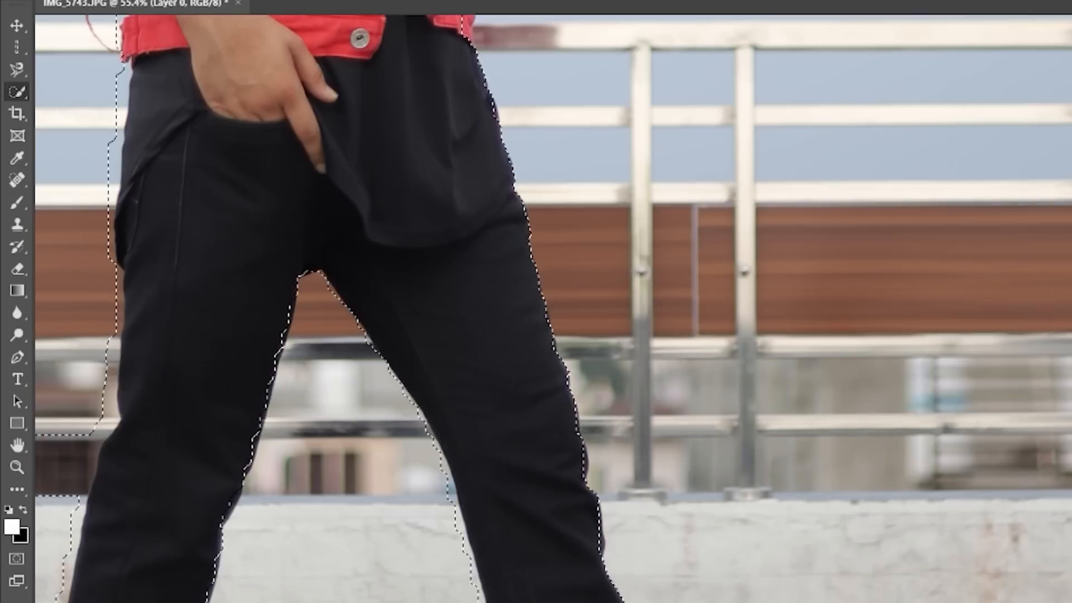
left_click_drag(335, 447, 831, 178)
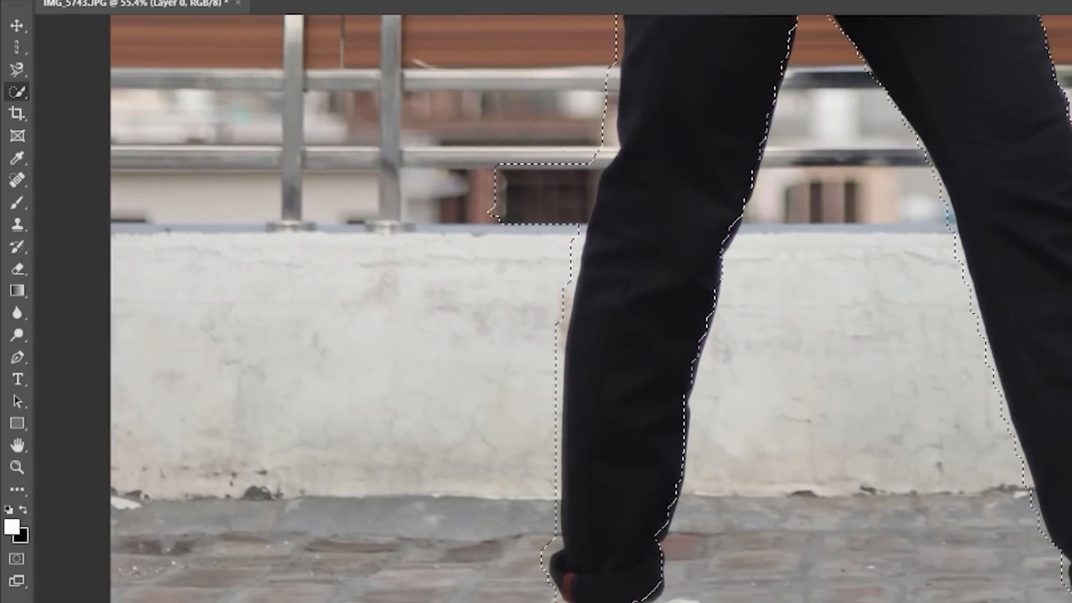
scroll(665, 524, "down", 5)
scroll(664, 523, "up", 3)
right_click(723, 232)
left_click(742, 241)
Try the Magic Wand Tool on the man's face, hair and jacket shoulder, and clear the selection
left_click(17, 92, "alt")
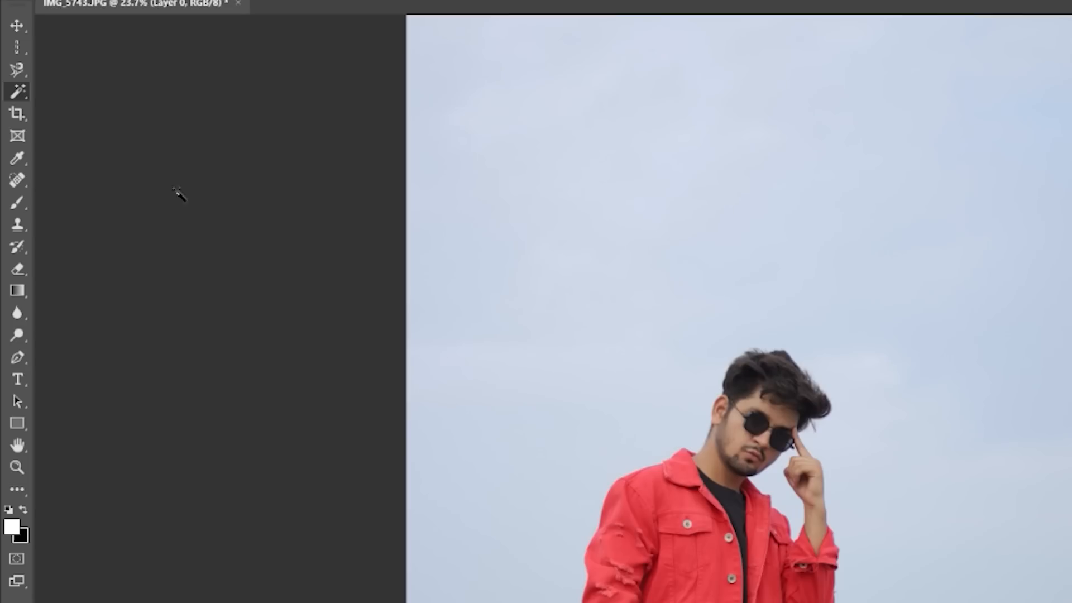
scroll(766, 366, "up", 4)
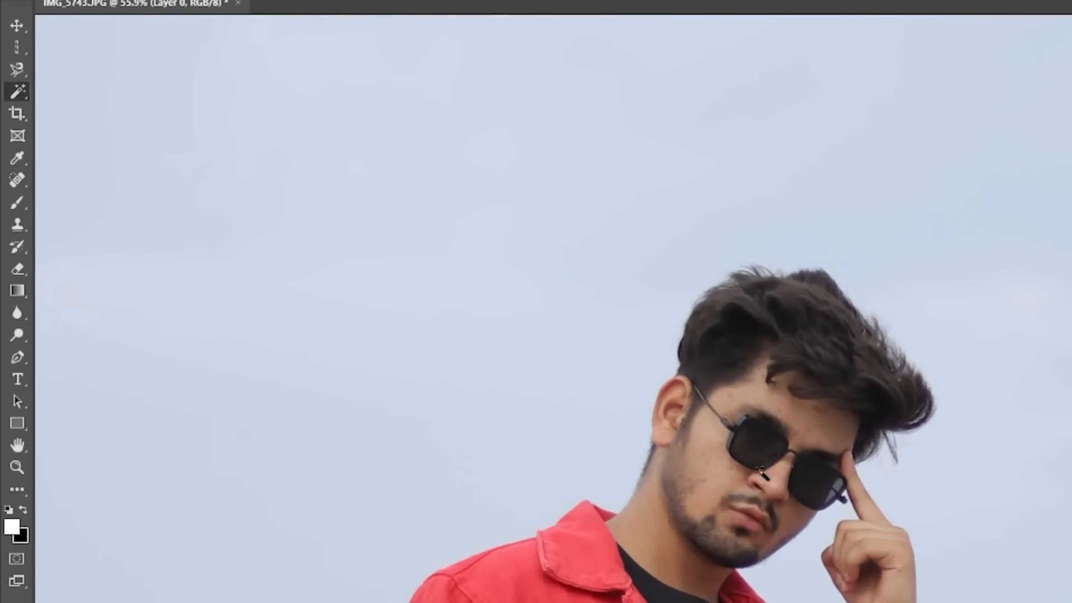
left_click(728, 475)
left_click(757, 466)
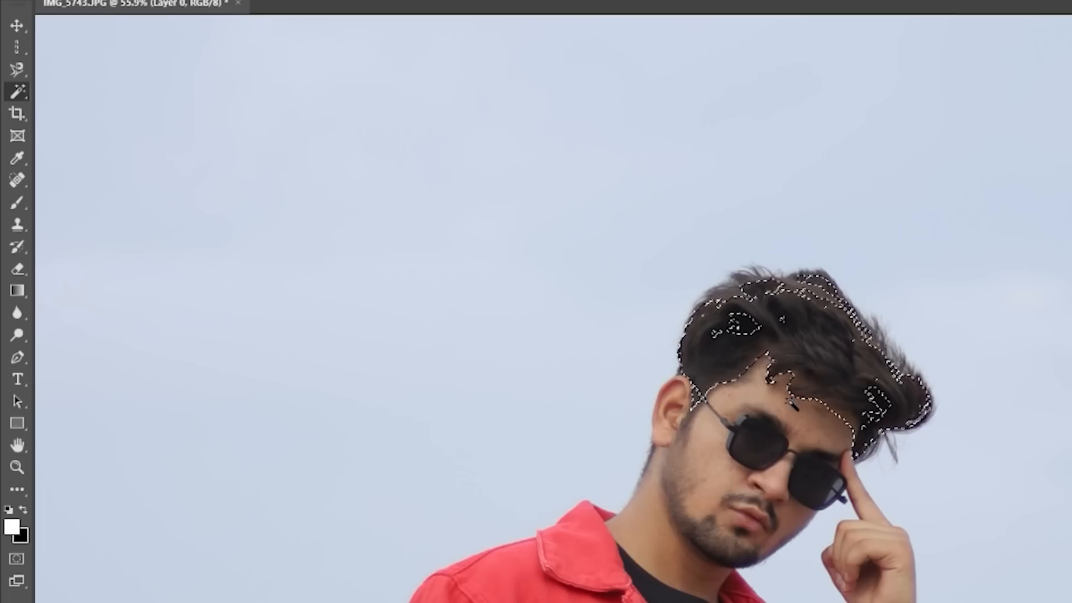
left_click(759, 450)
left_click(657, 517)
left_click(702, 468)
left_click(797, 415)
left_click(469, 576)
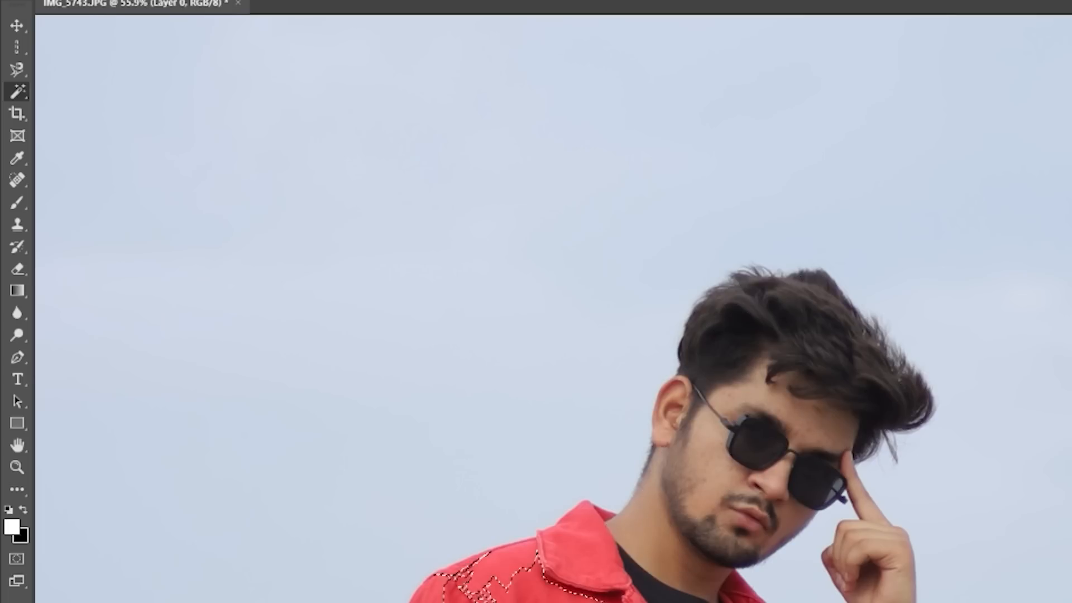
scroll(470, 575, "down", 3)
scroll(697, 358, "down", 2)
key("ctrl+d")
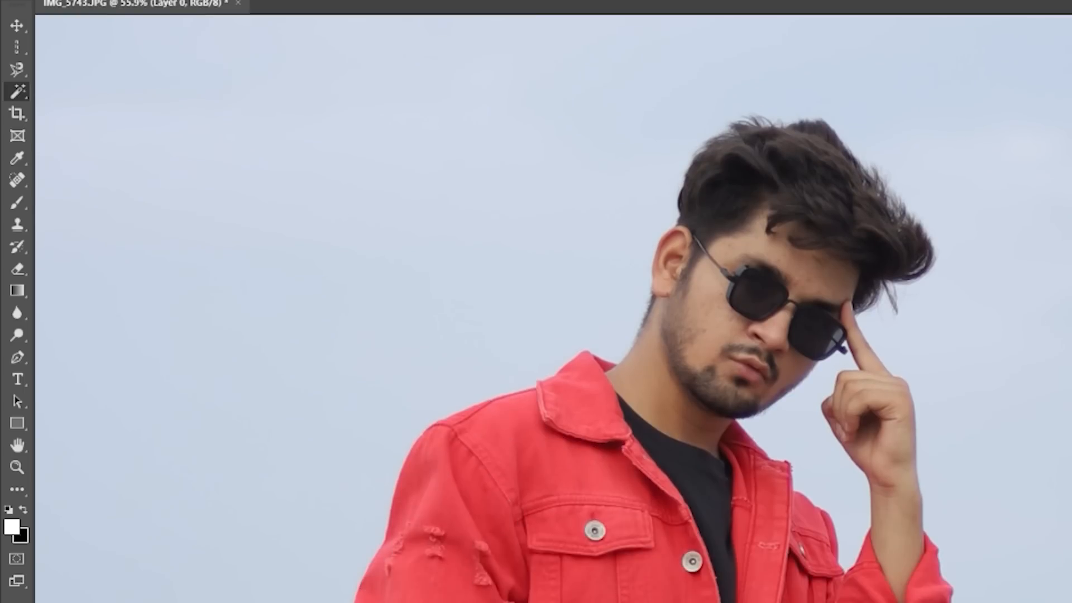
Try a Magic Wand selection of the red jacket's front and sleeve, inspect its extent down to the hem, and deselect it
left_click(603, 492)
scroll(696, 530, "down", 3)
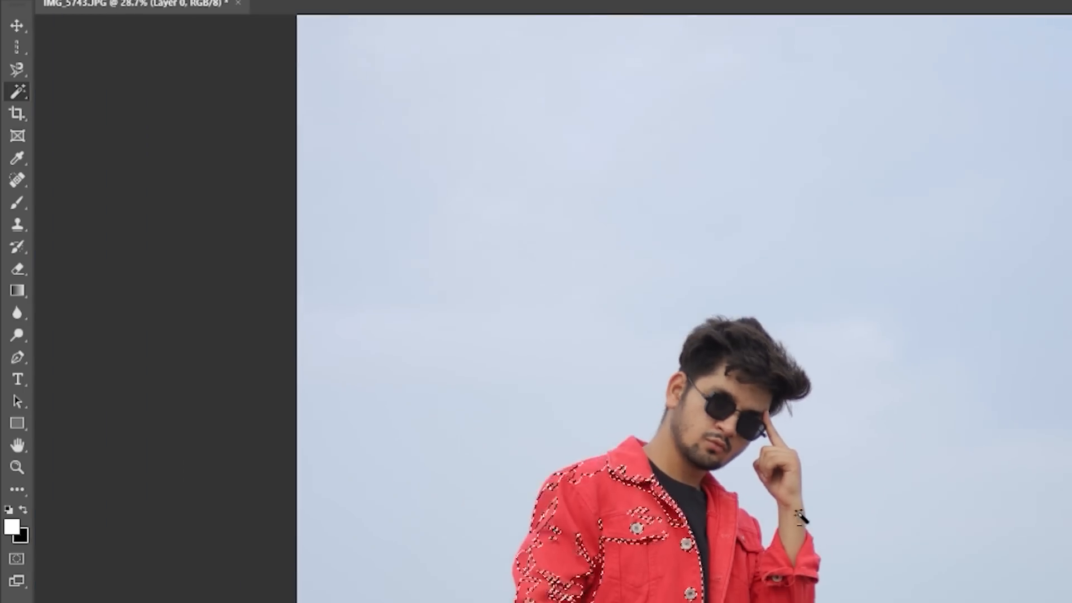
scroll(801, 516, "down", 1)
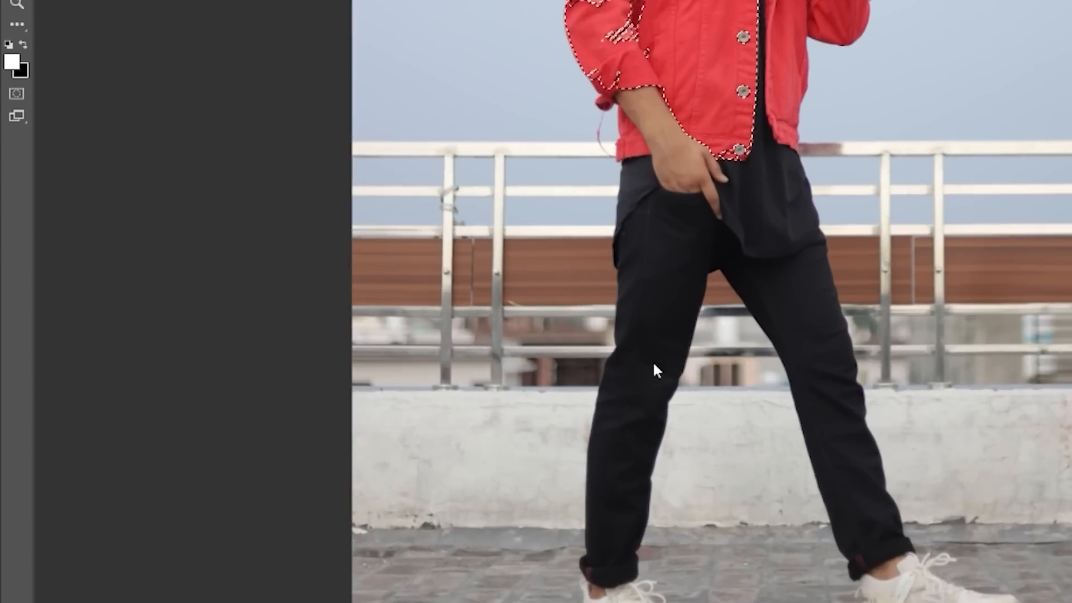
left_click(652, 361, "shift")
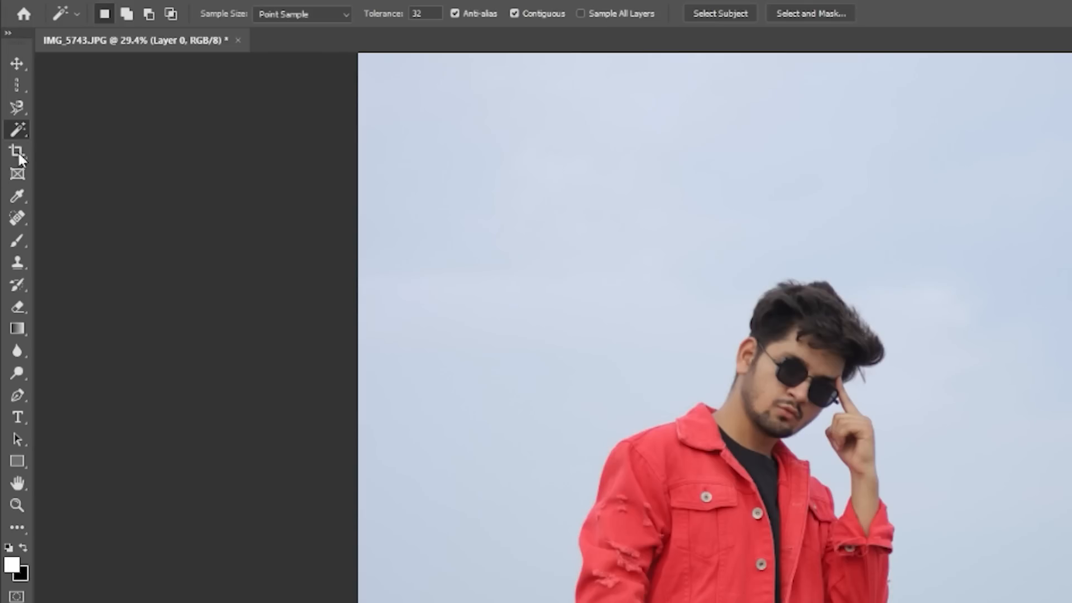
Crop the photo at the 4 : 5 (8 : 10) ratio, trimming the empty sky beside the man's jacket sleeve
key("c")
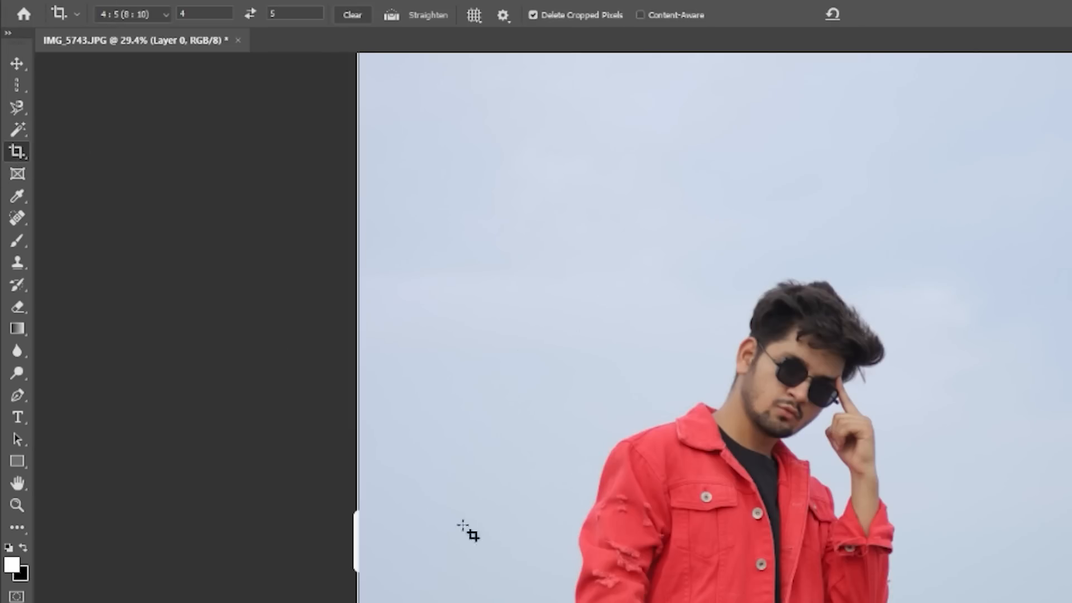
left_click_drag(357, 539, 453, 559)
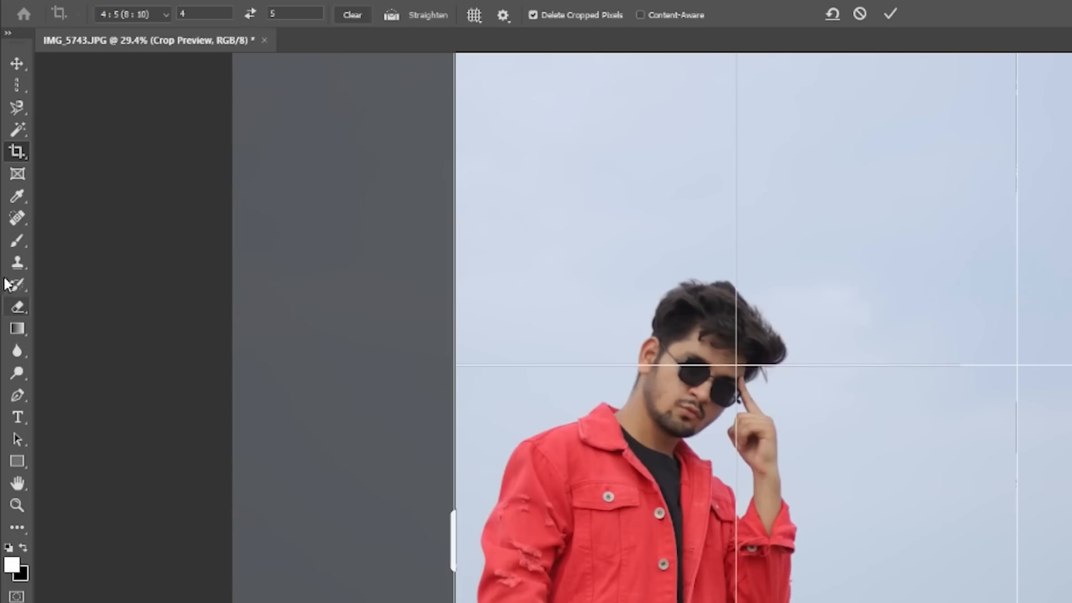
right_click(17, 151)
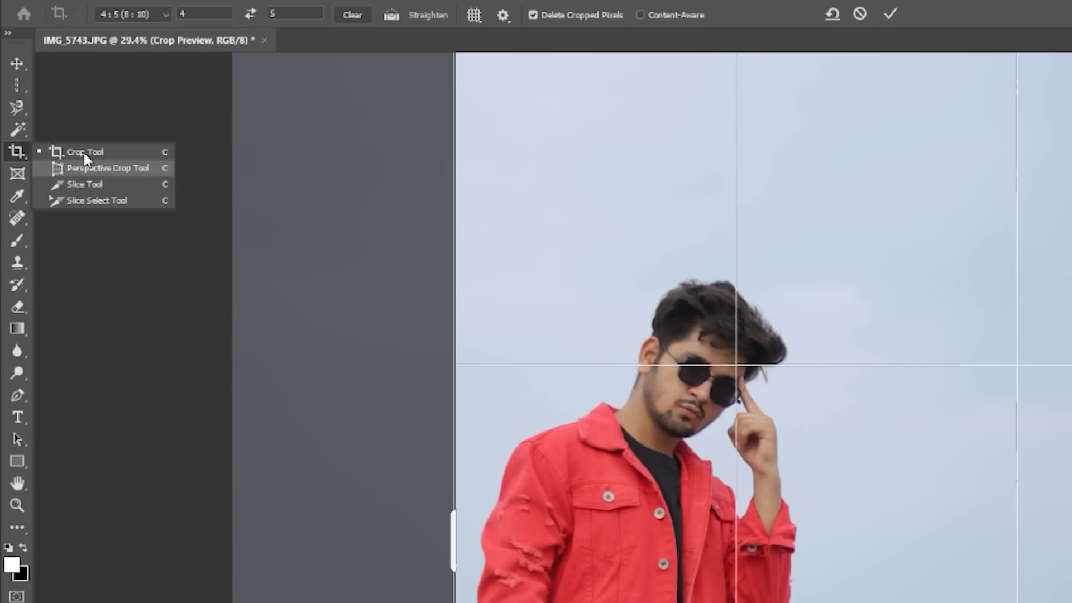
left_click(104, 152)
key("Return")
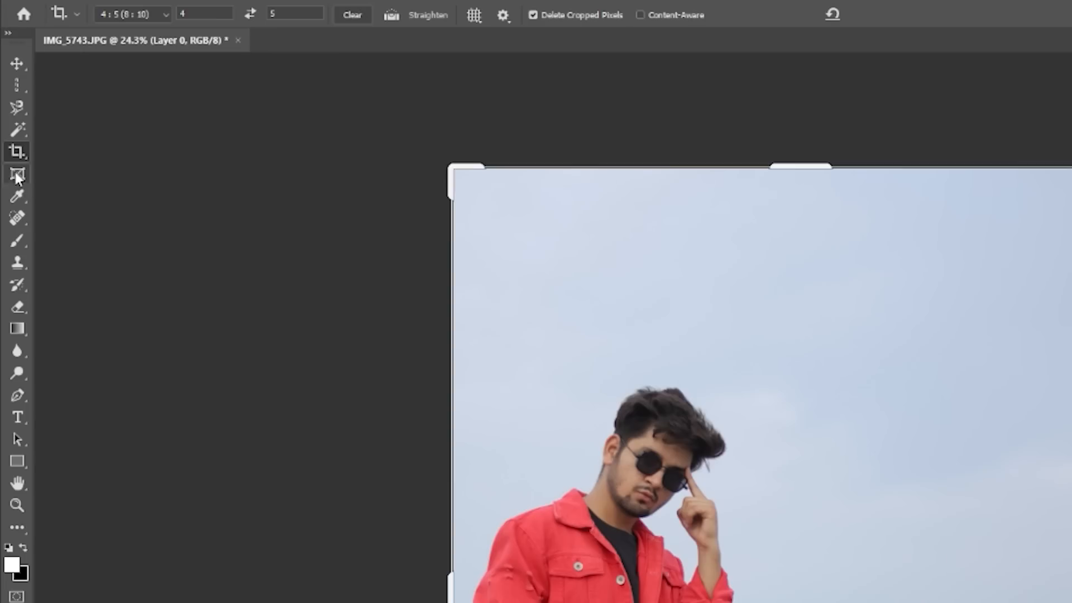
Try masking the photo with a rectangular frame around the man using the Frame Tool, inspect it, and undo the frame
left_click(17, 174)
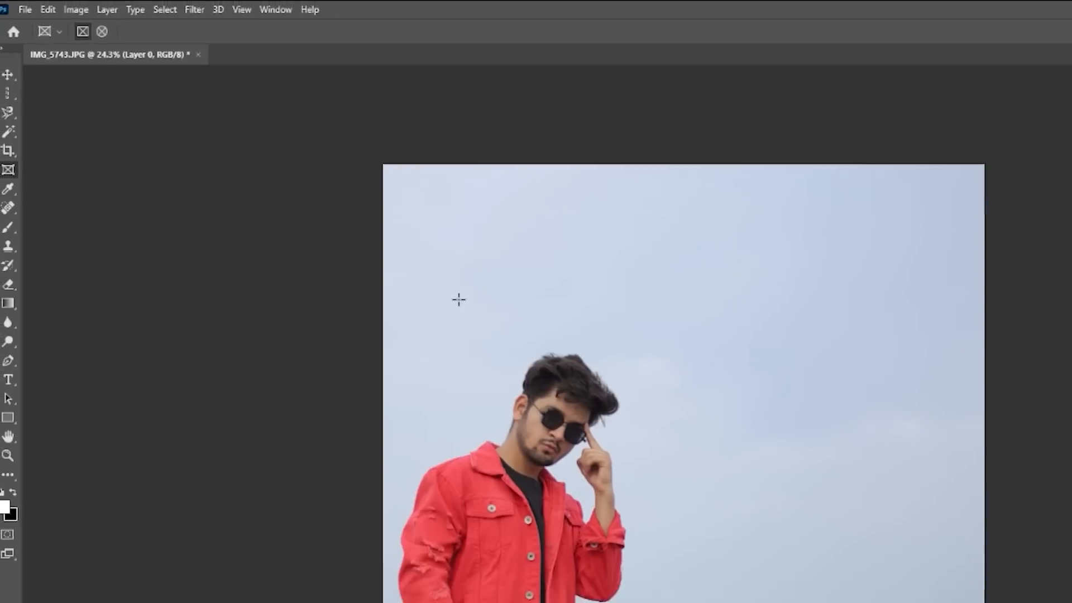
left_click_drag(541, 327, 936, 602)
left_click_drag(786, 602, 810, 584)
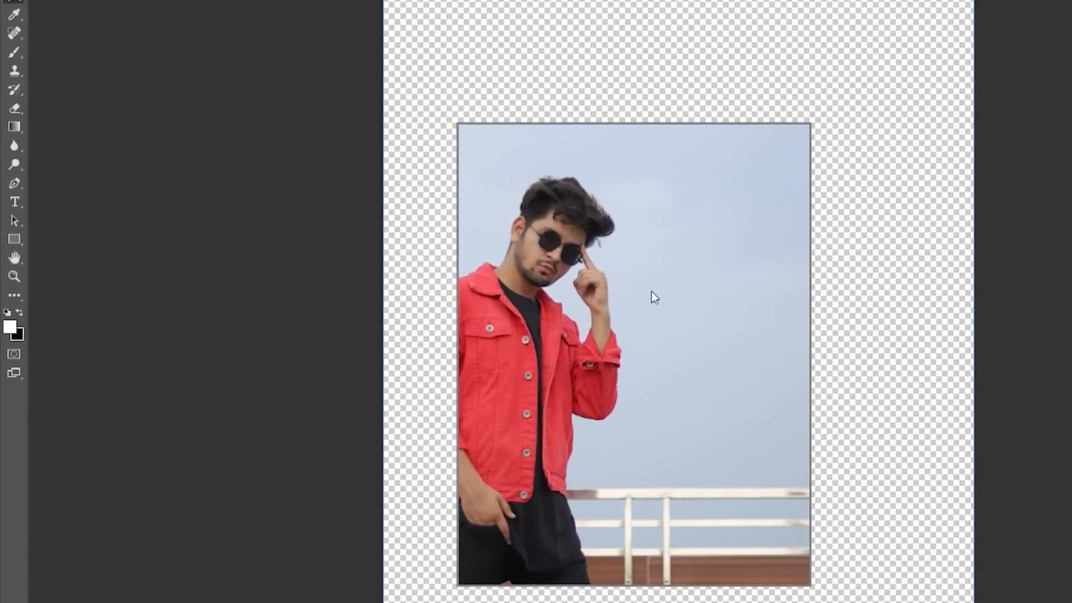
scroll(594, 321, "up", 4)
scroll(606, 245, "up", 1)
scroll(606, 244, "down", 2)
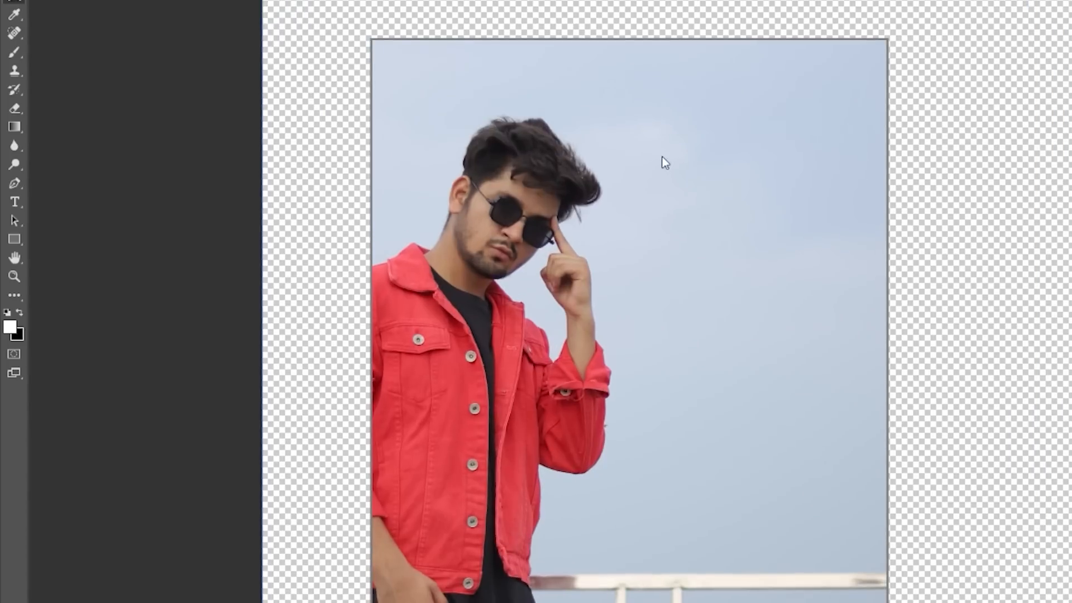
key("ctrl+z")
scroll(647, 173, "down", 1)
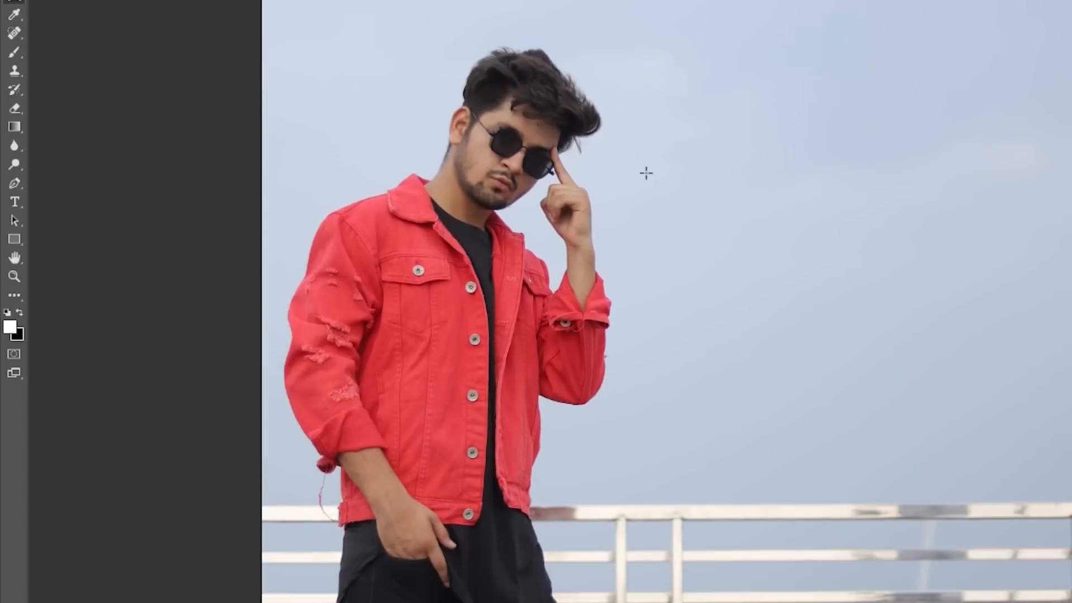
scroll(646, 173, "down", 5)
scroll(566, 330, "up", 1)
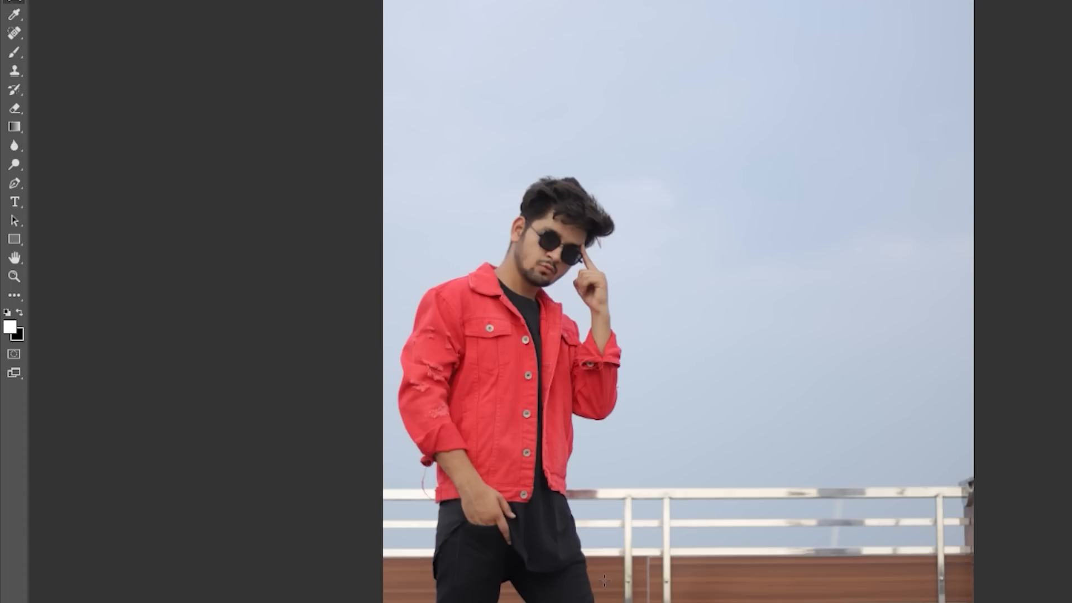
key("ctrl+shift+z")
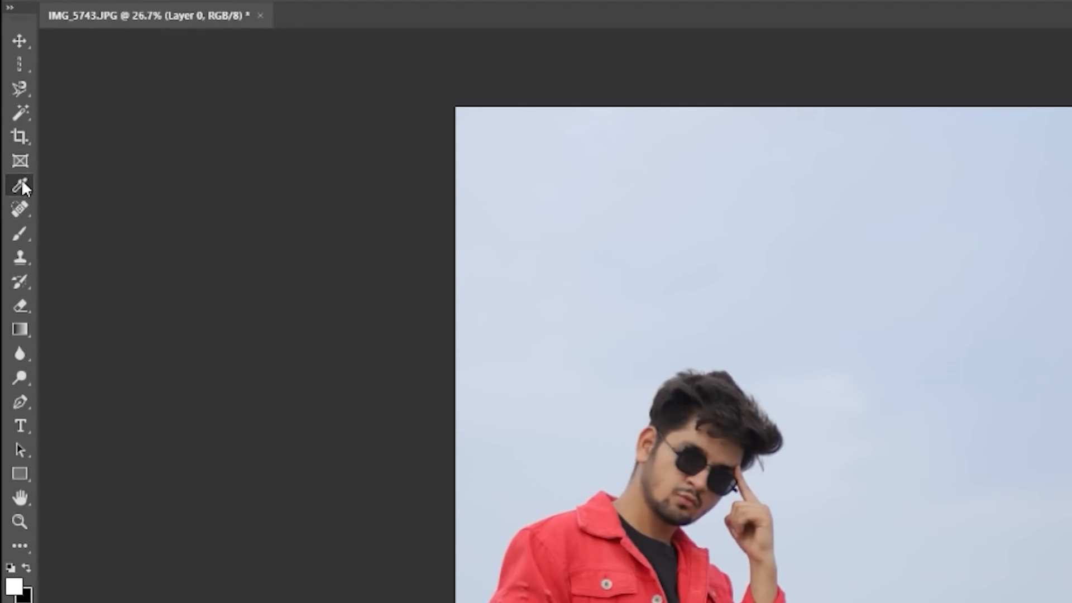
Sample colours from the photo with the Eyedropper Tool, leaving the sky's pale blue as the foreground colour
right_click(19, 193)
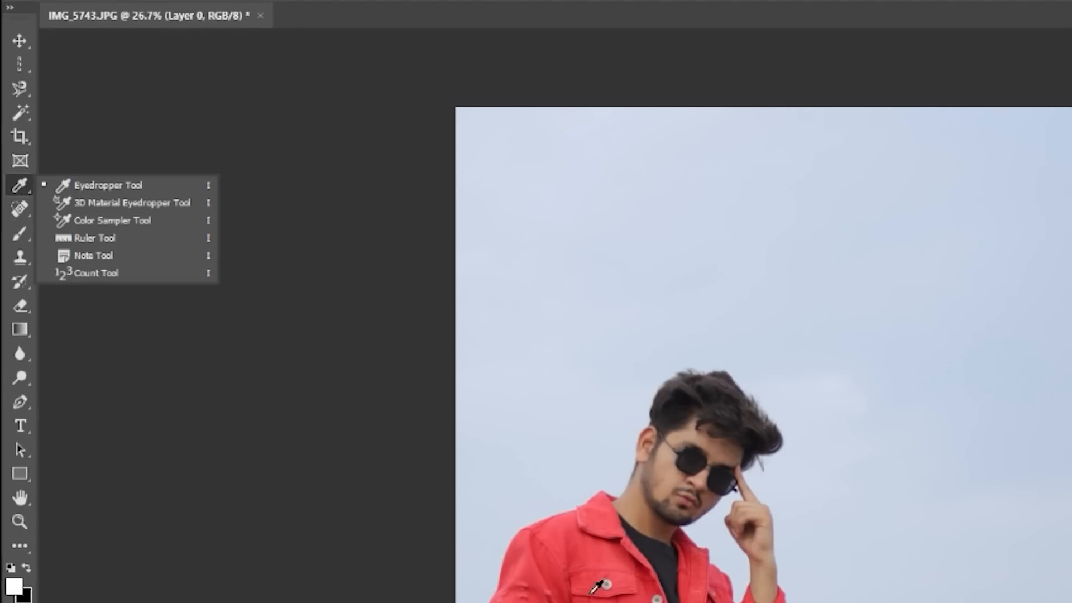
left_click(594, 557)
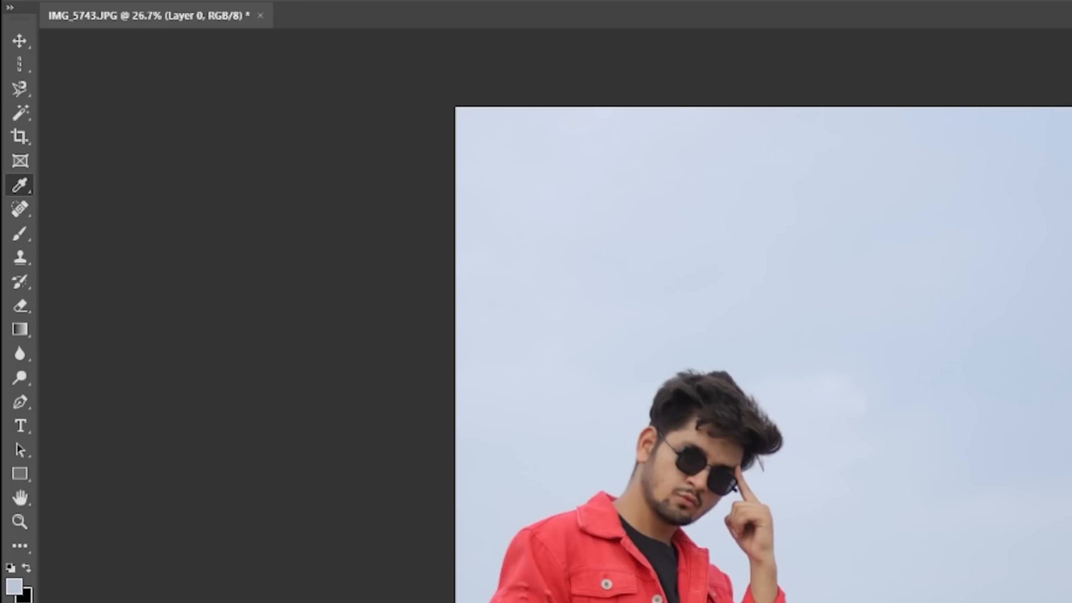
Look over the healing and brush tool variants, and switch to the Mixer Brush Tool
right_click(19, 210)
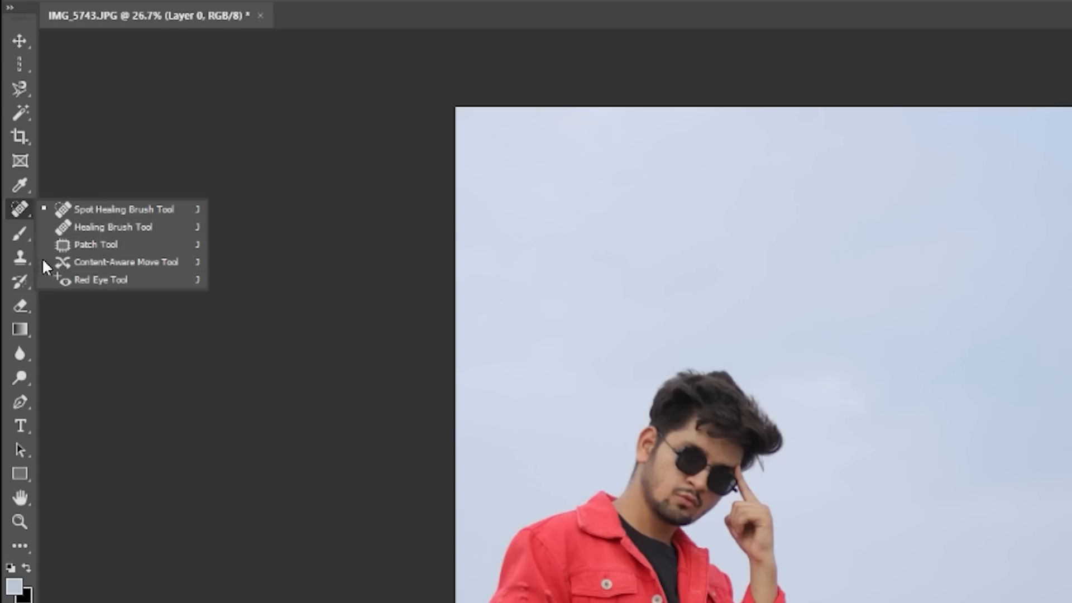
left_click(19, 236)
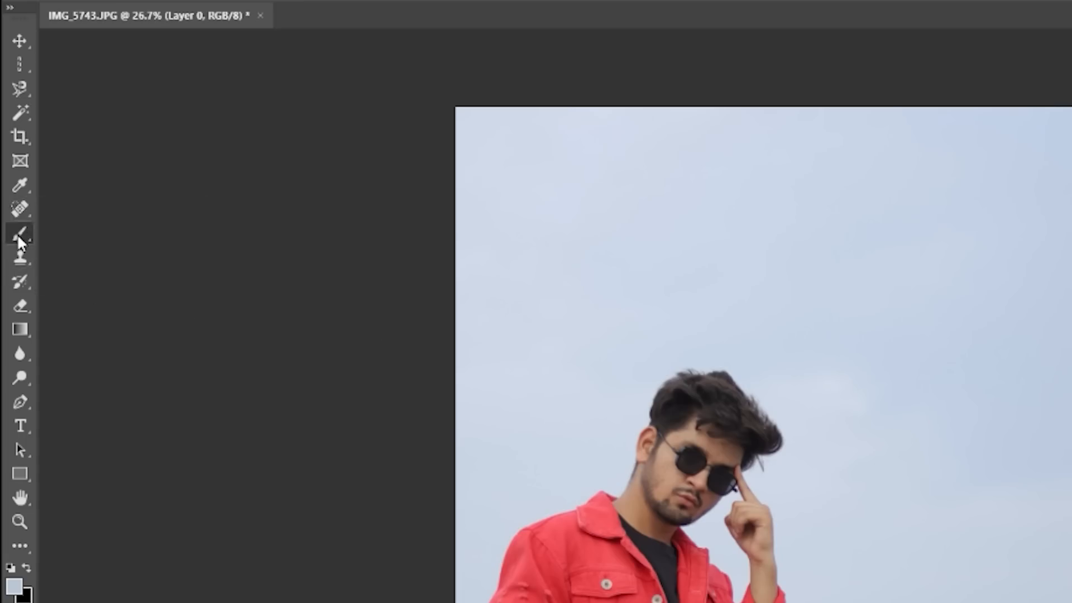
right_click(22, 232)
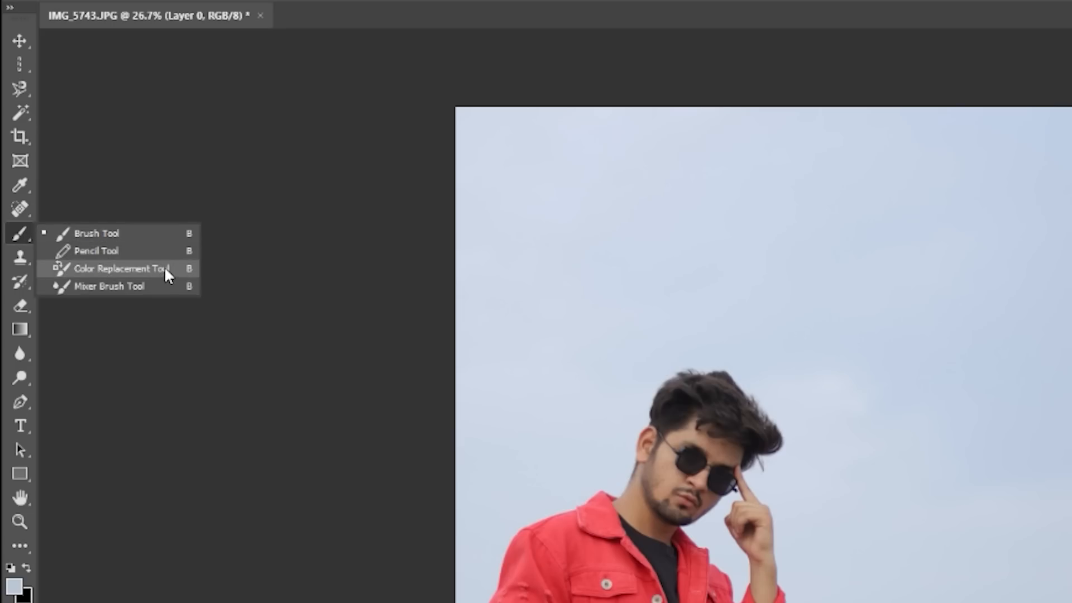
left_click(124, 289)
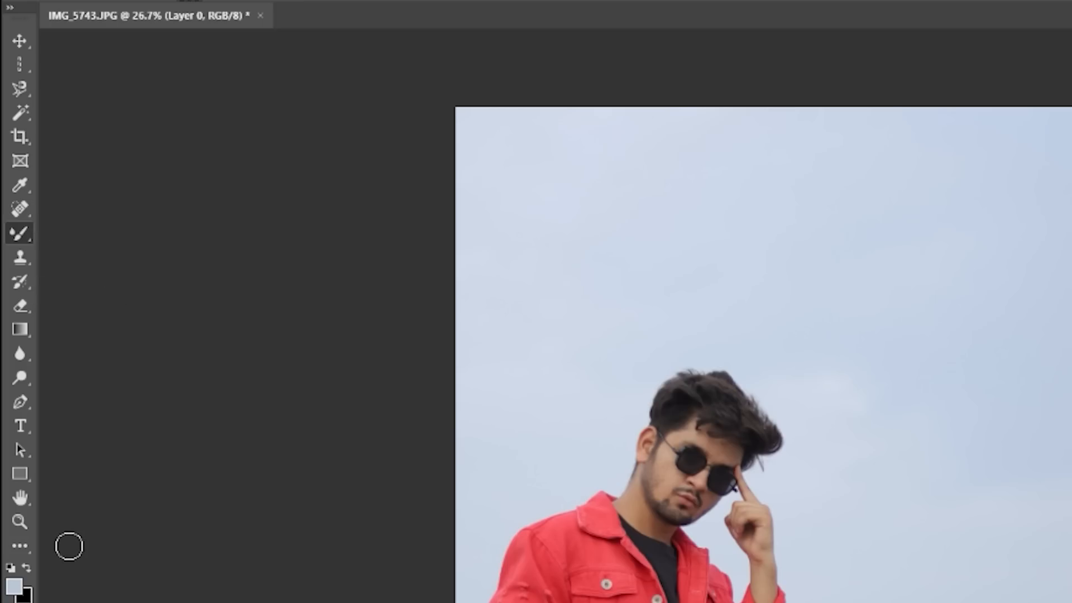
Try the Clone Stamp Tool by sampling the sky and painting it over the man's head and jacket, and undo the strokes
left_click(14, 264)
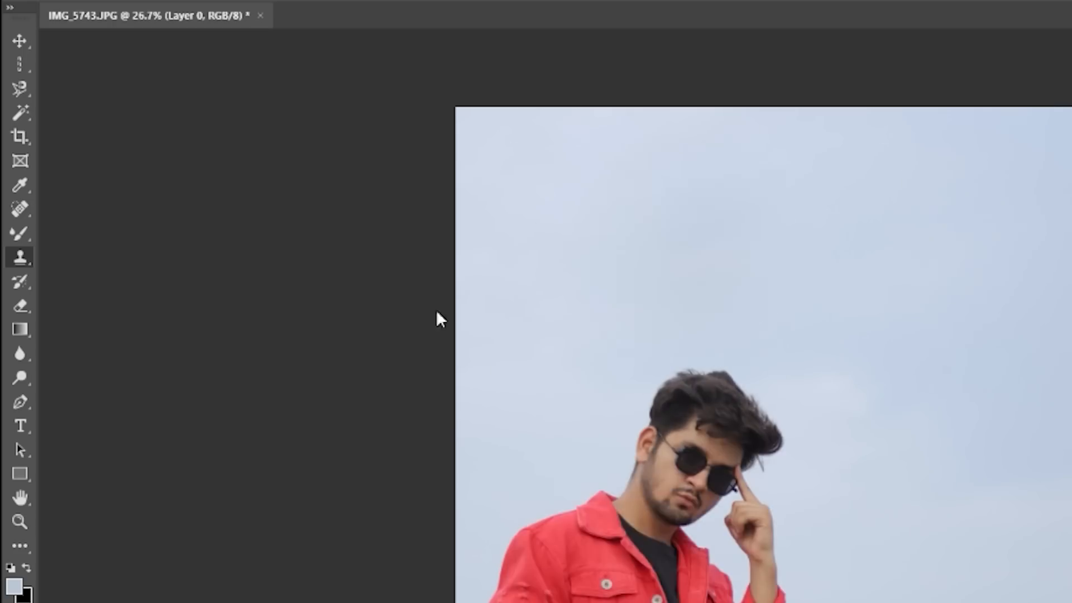
left_click(974, 462, "alt")
mouse_move(648, 378)
left_mouse_down()
mouse_move(667, 325)
mouse_move(681, 334)
mouse_move(709, 418)
mouse_move(755, 446)
mouse_move(755, 458)
mouse_move(751, 448)
mouse_move(859, 439)
left_mouse_up()
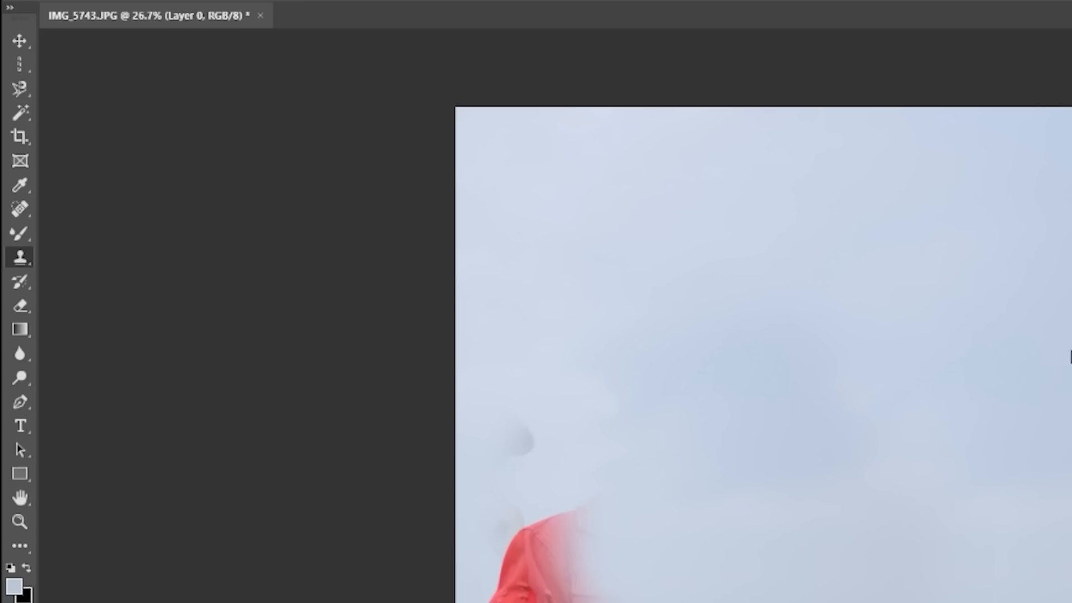
key("ctrl+z")
Switch to the History Brush Tool
left_click(22, 280)
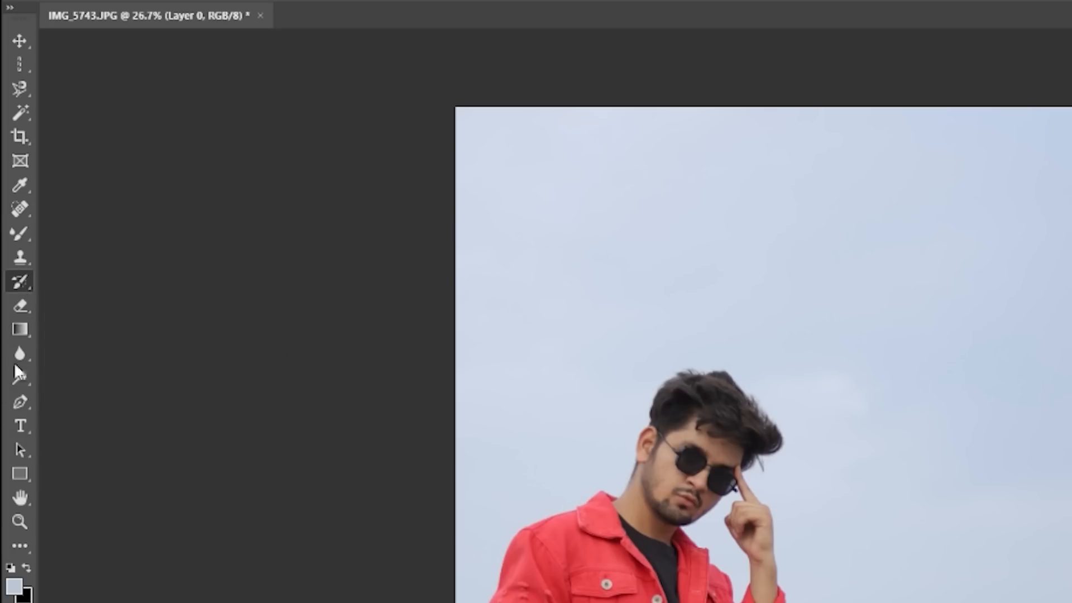
Try the Eraser Tool with a large soft brush over the sky and the man's head, and undo the stroke
right_click(17, 306)
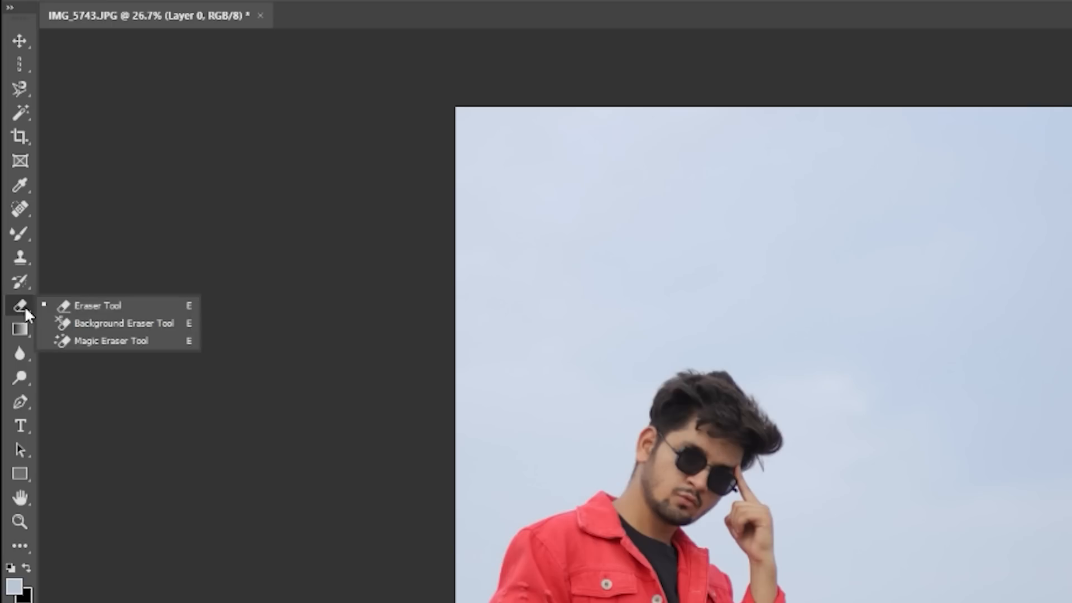
left_click(120, 307)
mouse_move(1034, 298)
left_mouse_down()
mouse_move(871, 426)
mouse_move(1071, 335)
left_mouse_up()
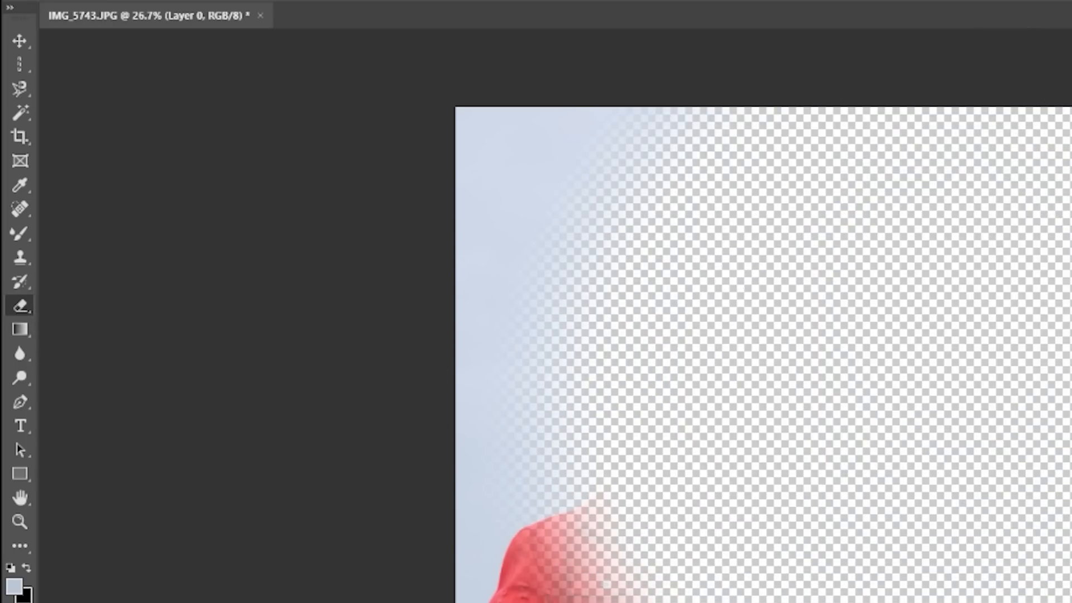
key("ctrl+z")
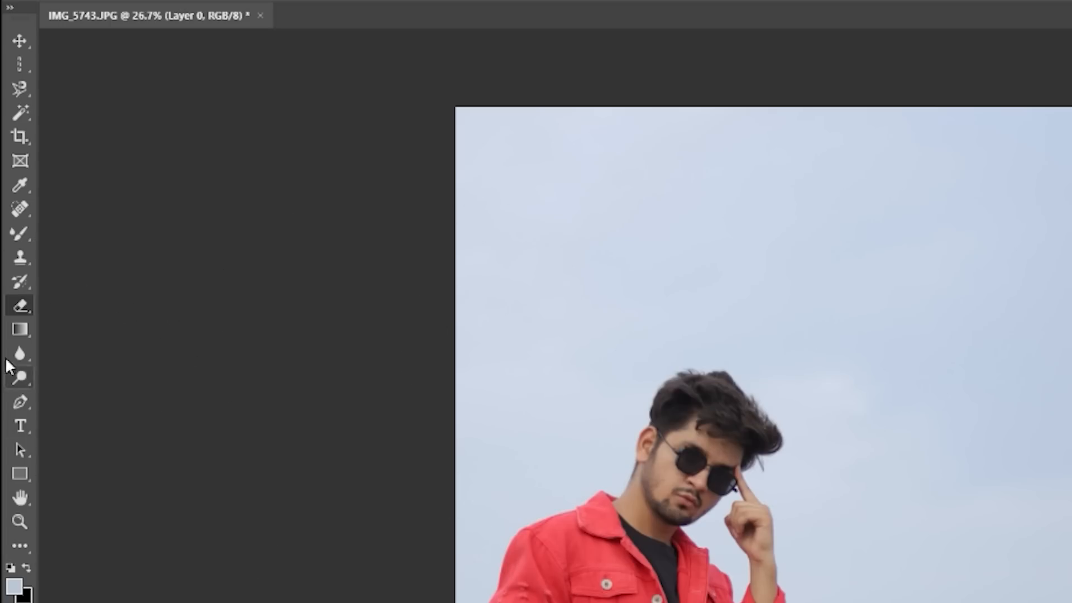
Try the Background Eraser Tool with a 319 px brush and 2% tolerance on the sky beside the man, and undo the stroke
right_click(25, 306)
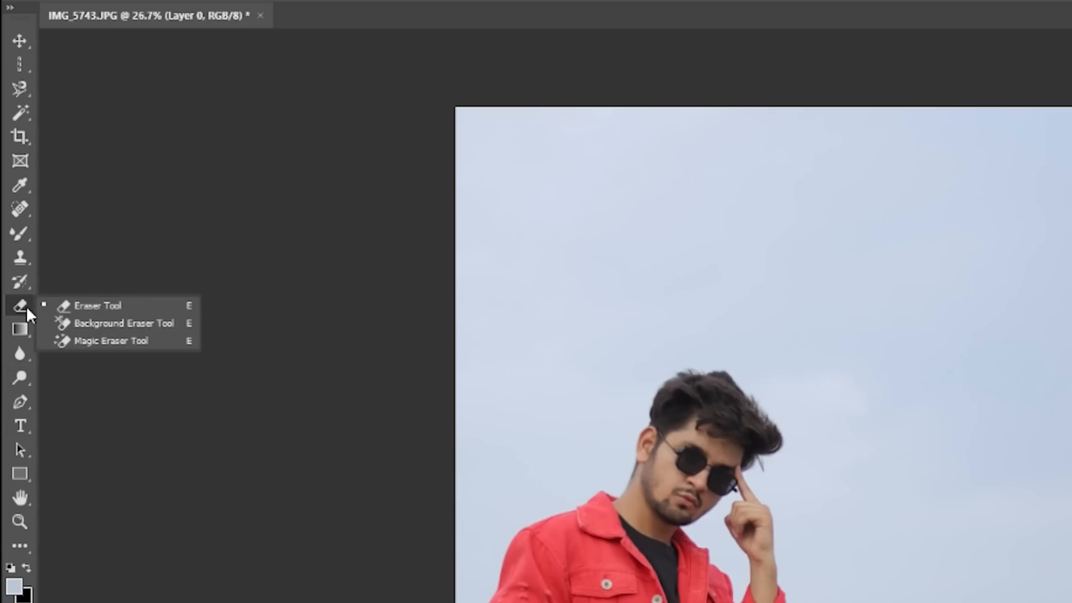
left_click(89, 329)
scroll(706, 473, "up", 3)
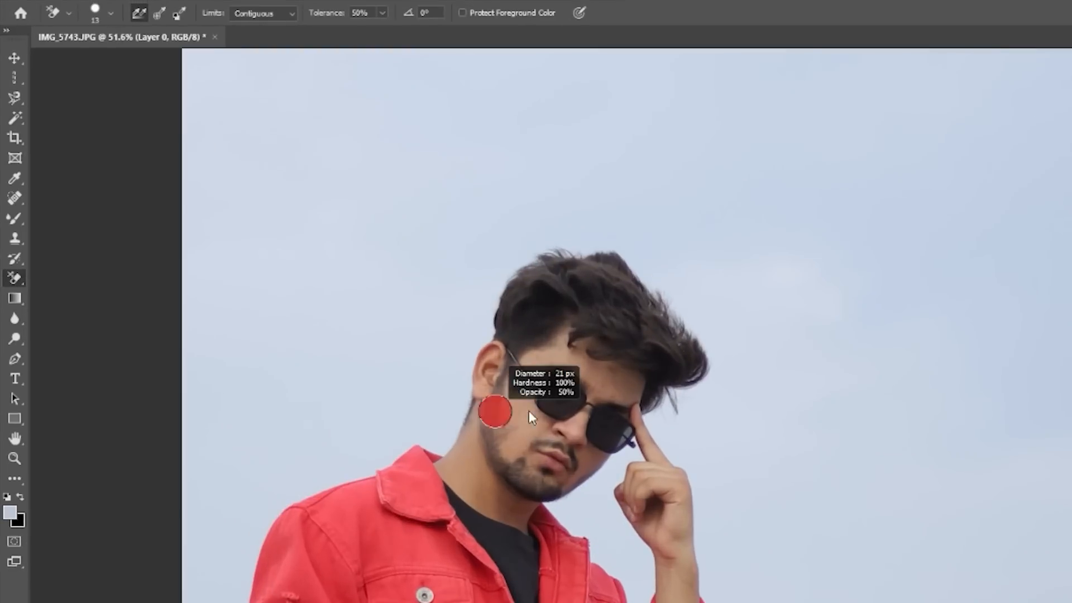
mouse_move(536, 301)
left_mouse_down()
mouse_move(458, 263)
mouse_move(398, 360)
left_mouse_up()
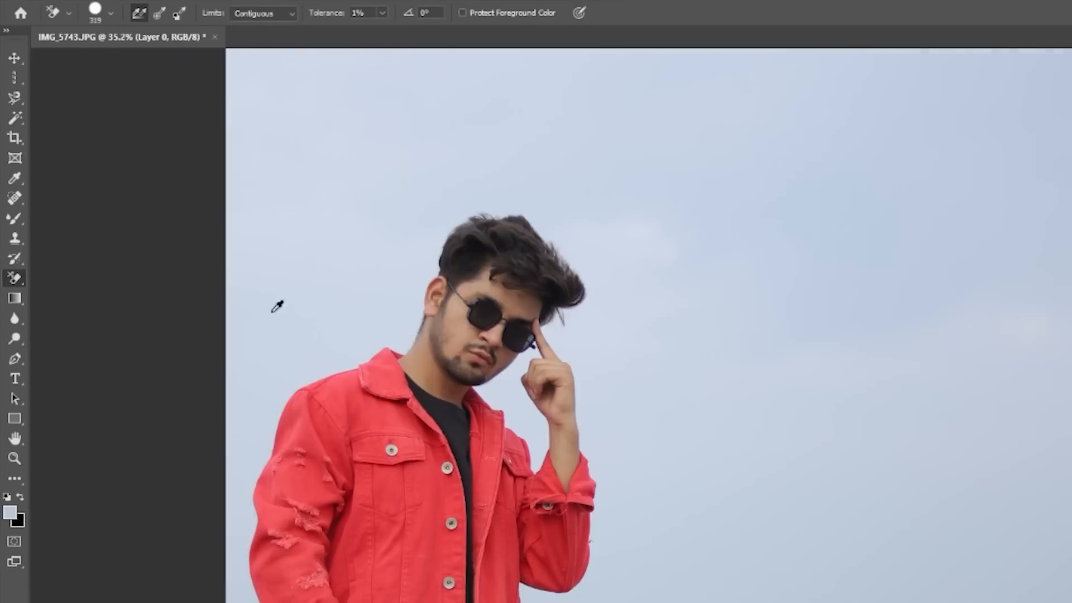
scroll(328, 217, "up", 1)
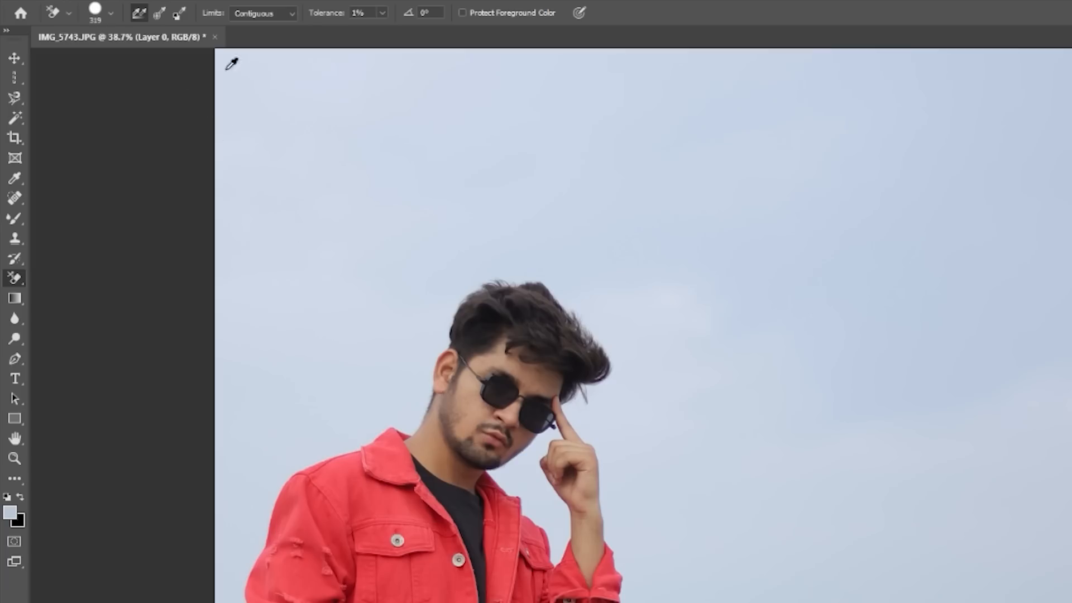
left_click_drag(335, 17, 339, 25)
mouse_move(317, 341)
left_mouse_down()
mouse_move(257, 424)
mouse_move(234, 559)
left_mouse_up()
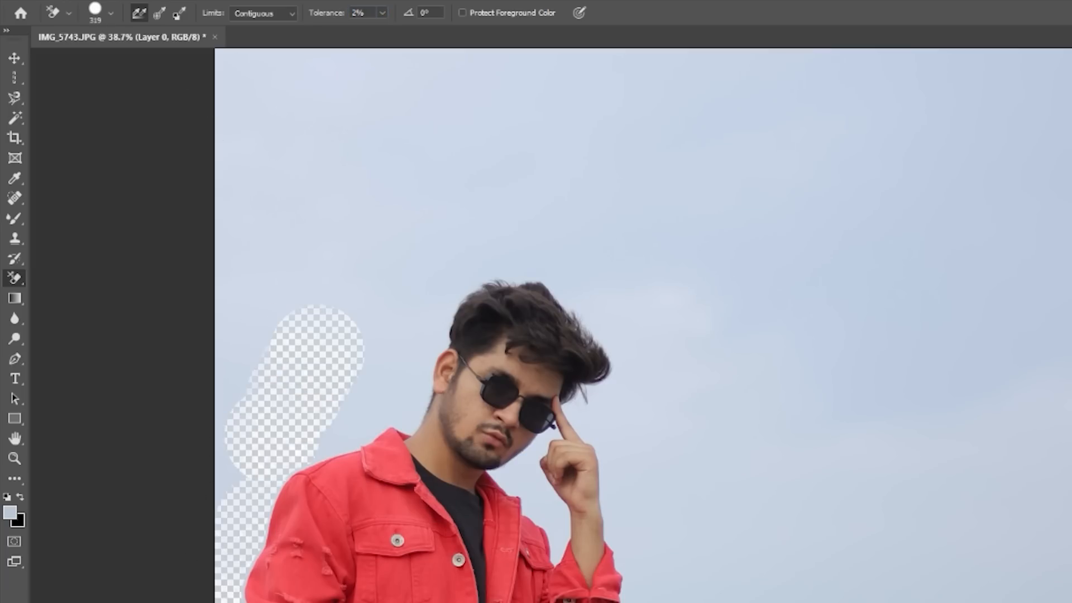
scroll(642, 357, "down", 3)
scroll(335, 558, "up", 3)
key("ctrl+z")
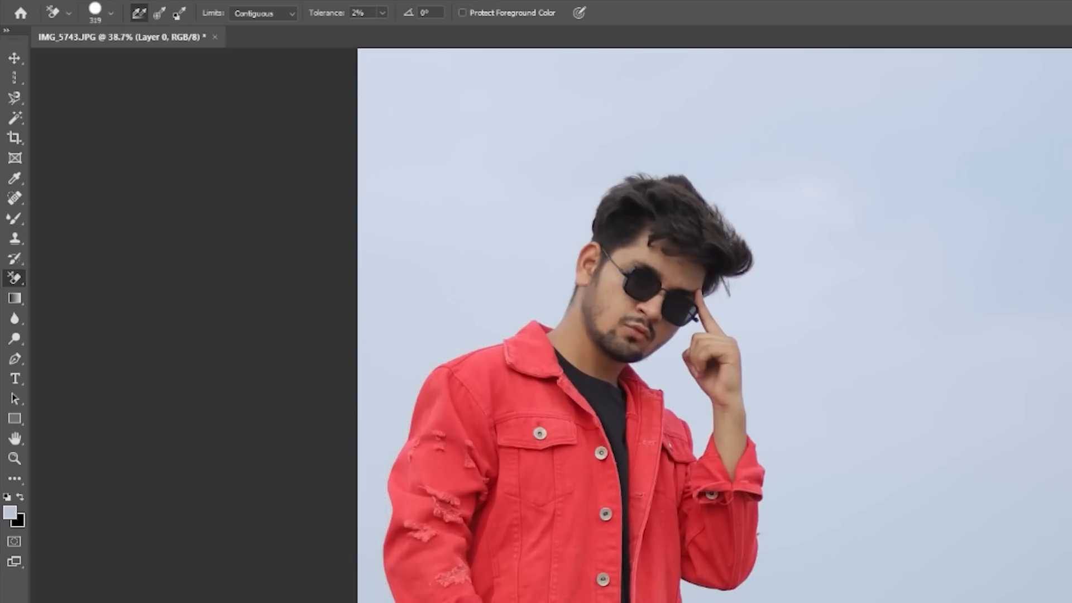
Erase the sky with the Magic Eraser Tool, including the enclosed patch between the man's face and raised hand
right_click(15, 278)
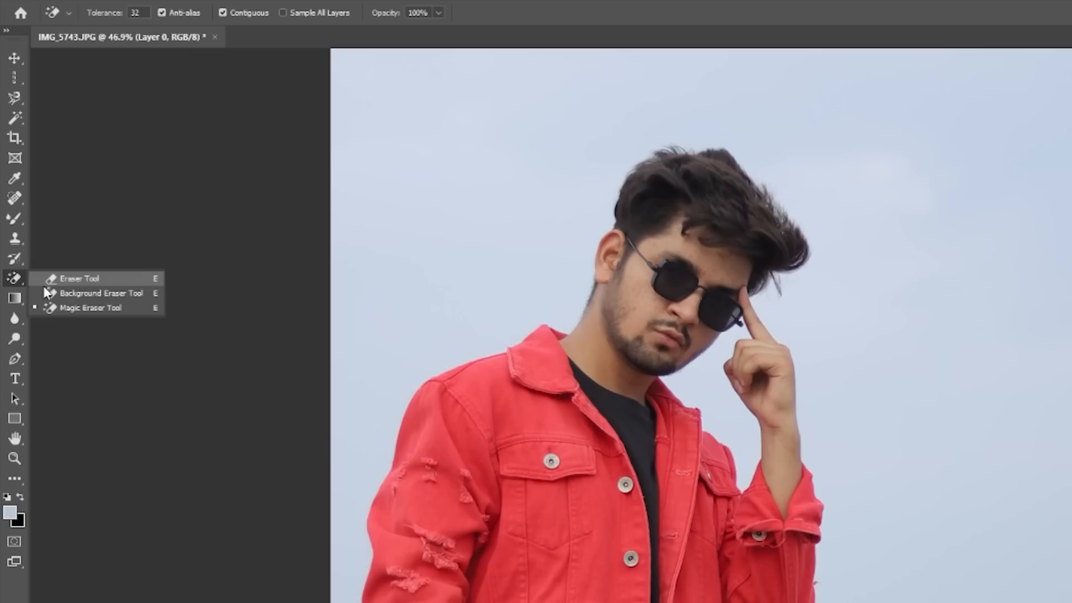
left_click(79, 306)
scroll(815, 424, "up", 2)
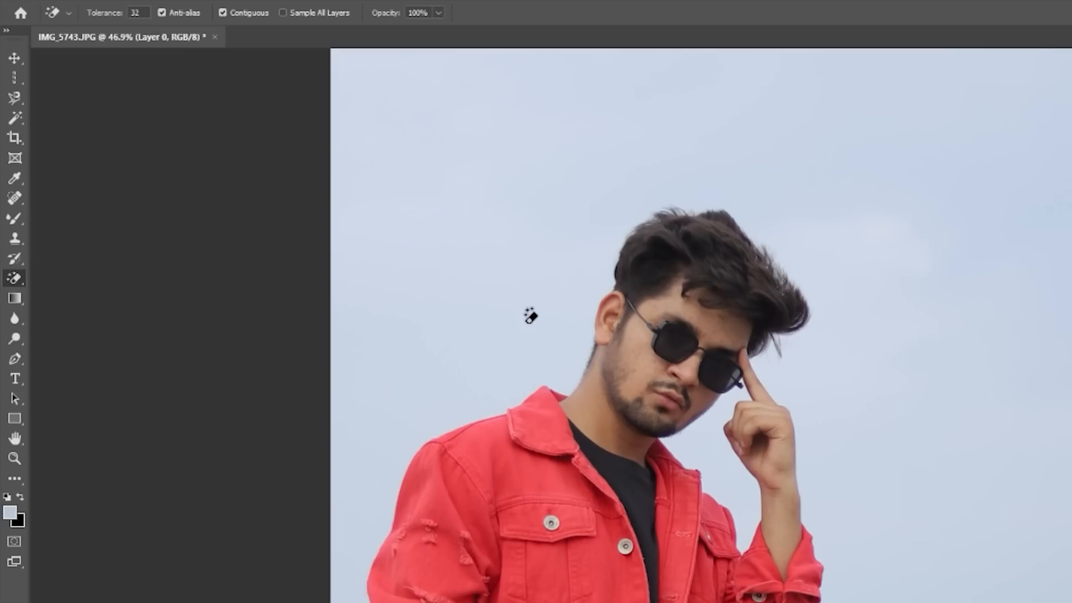
scroll(631, 497, "down", 1)
left_click(863, 558)
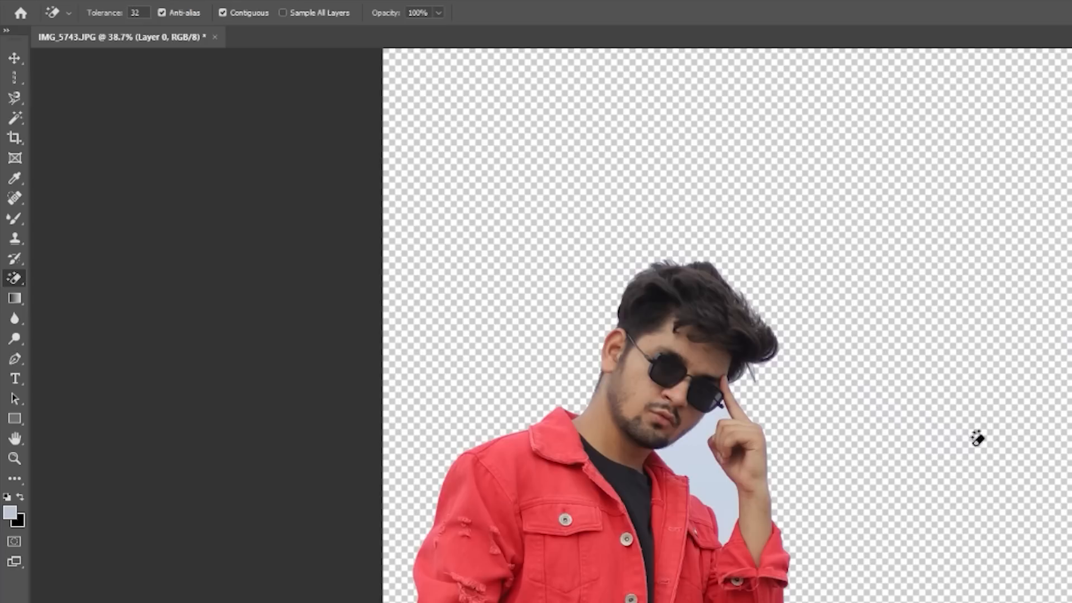
left_click(701, 475)
scroll(759, 526, "down", 2)
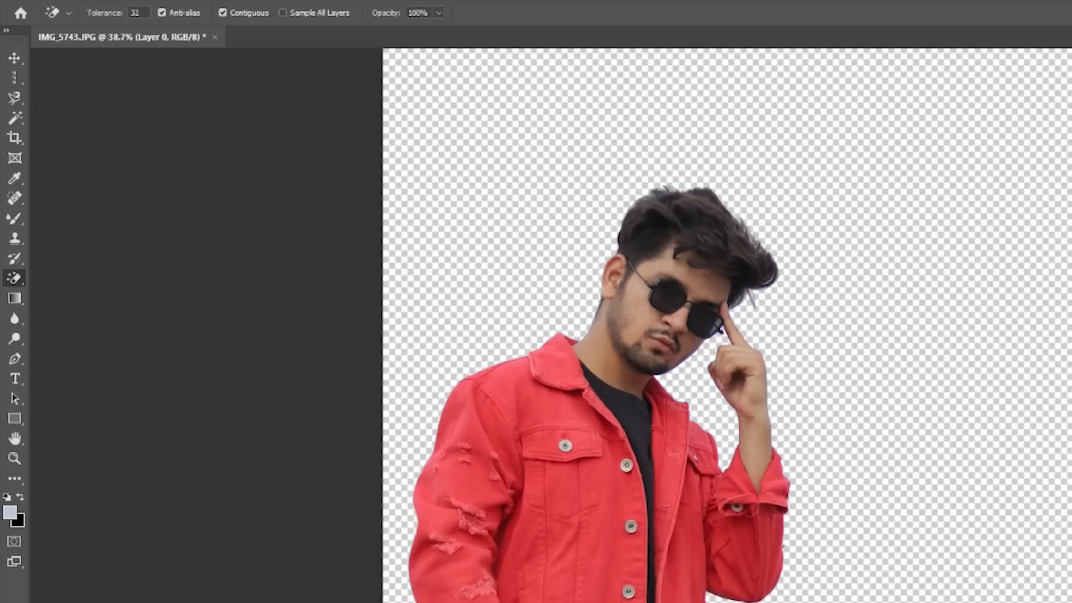
scroll(654, 485, "down", 1)
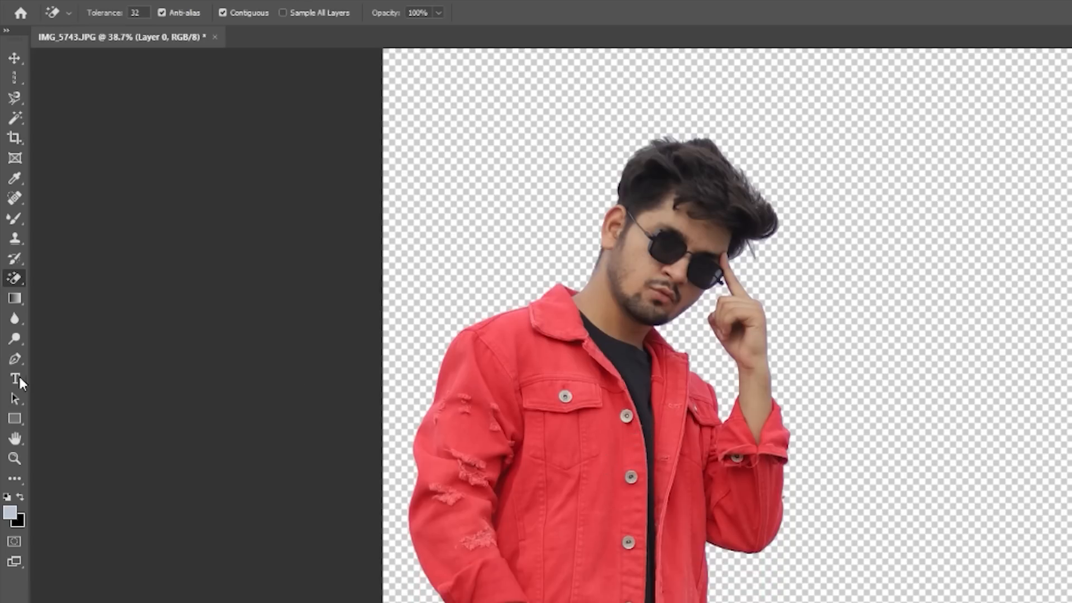
Try the Gradient Tool with a diagonal pale blue to transparent gradient across the photo, and undo it
left_click_drag(12, 303, 76, 298)
scroll(1005, 211, "down", 2)
left_click_drag(985, 246, 681, 601)
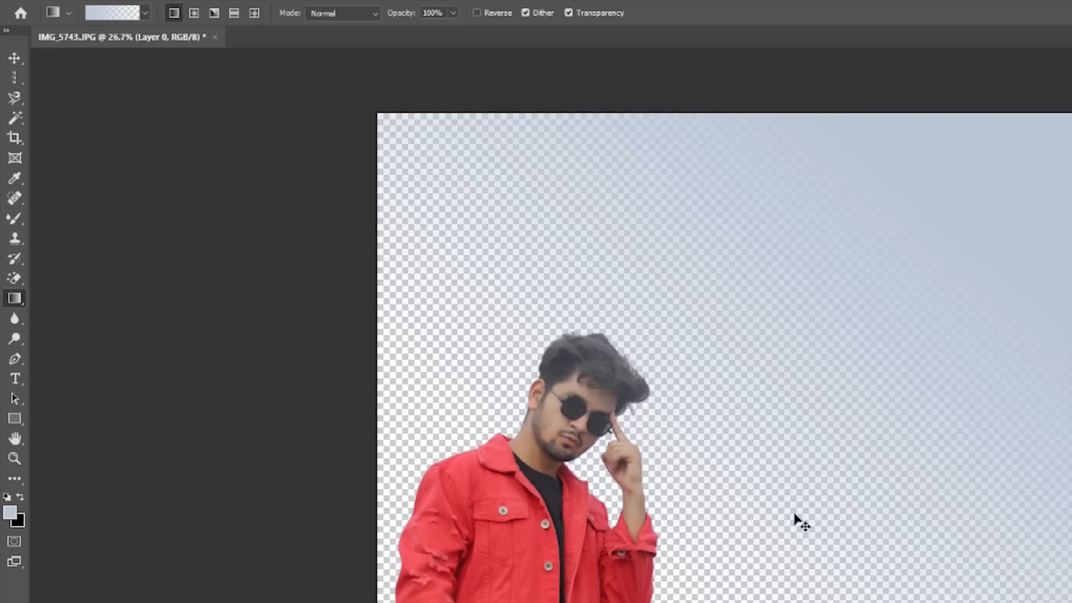
key("ctrl+z")
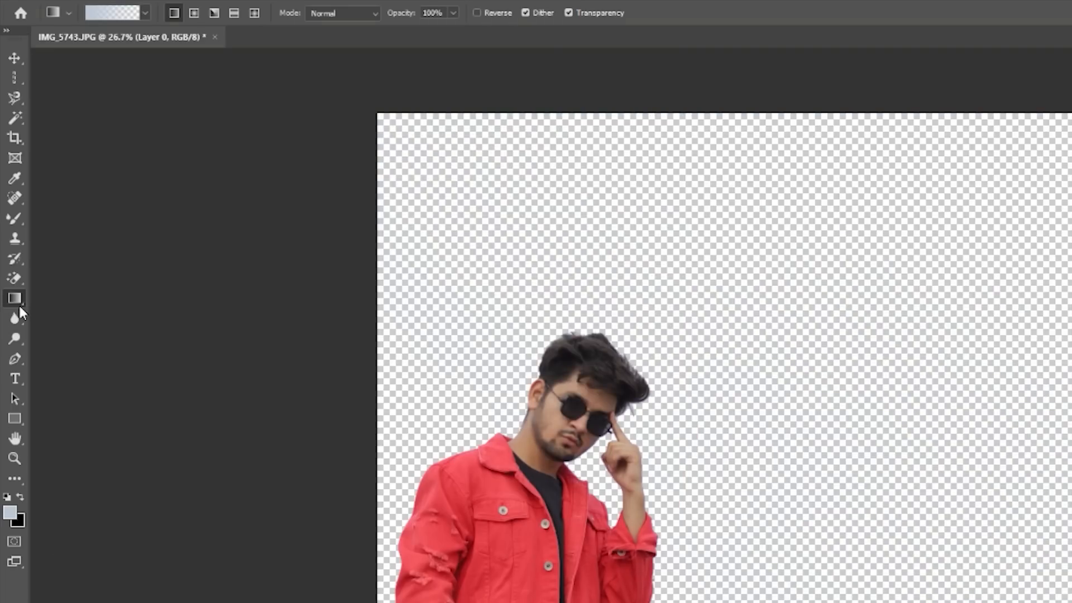
Try the Paint Bucket Tool by filling the transparent background with the pale blue foreground colour, and undo the fill
left_click_drag(18, 295, 55, 314)
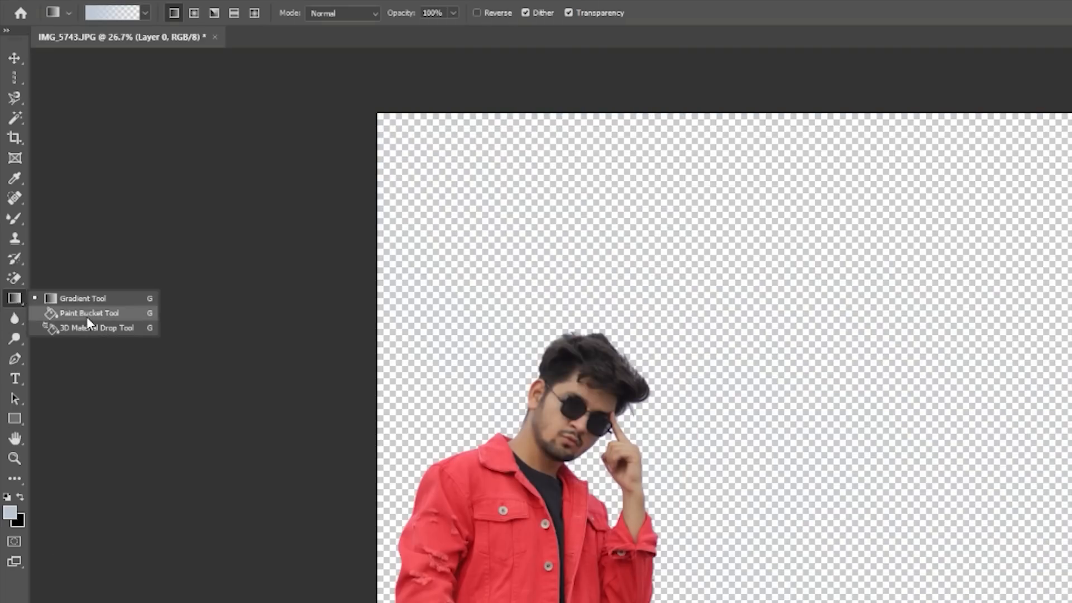
left_click(125, 313)
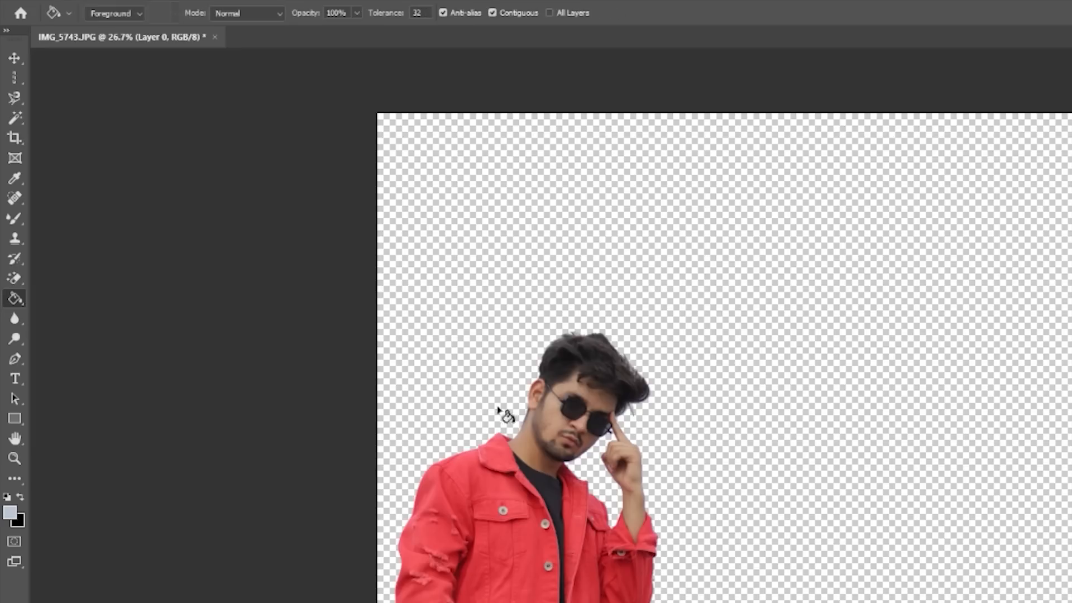
left_click(726, 332)
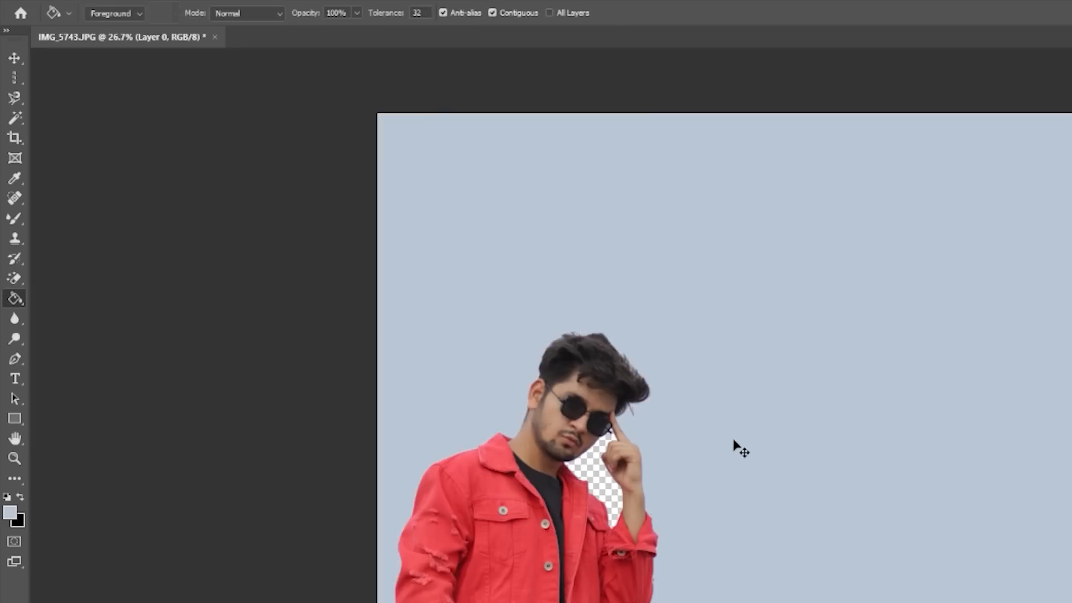
key("ctrl+z")
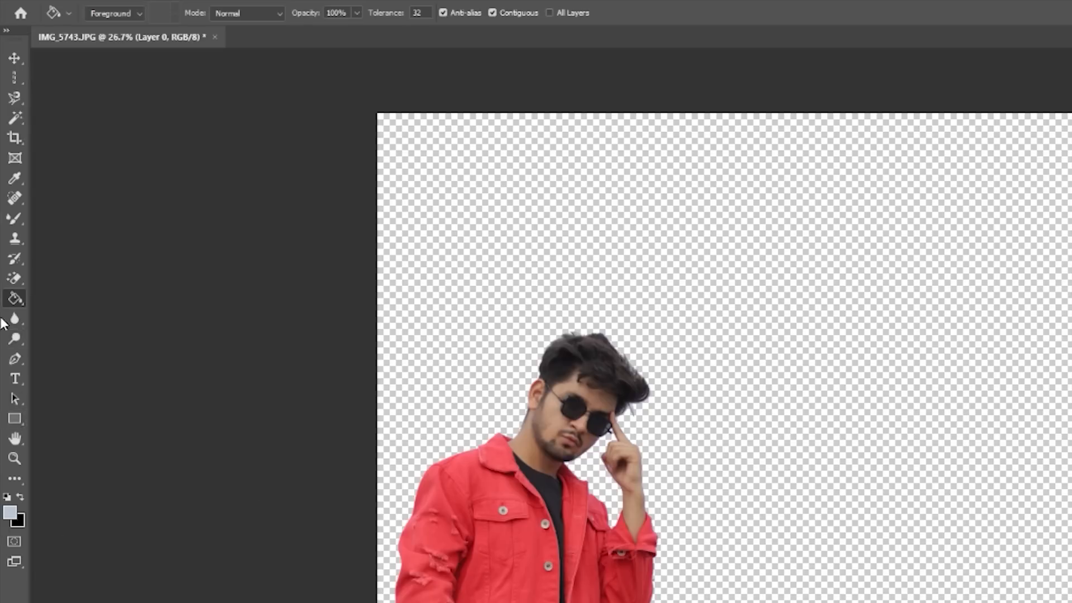
Pick the 3D Material Drop Tool and switch from it to the Blur Tool
right_click(22, 296)
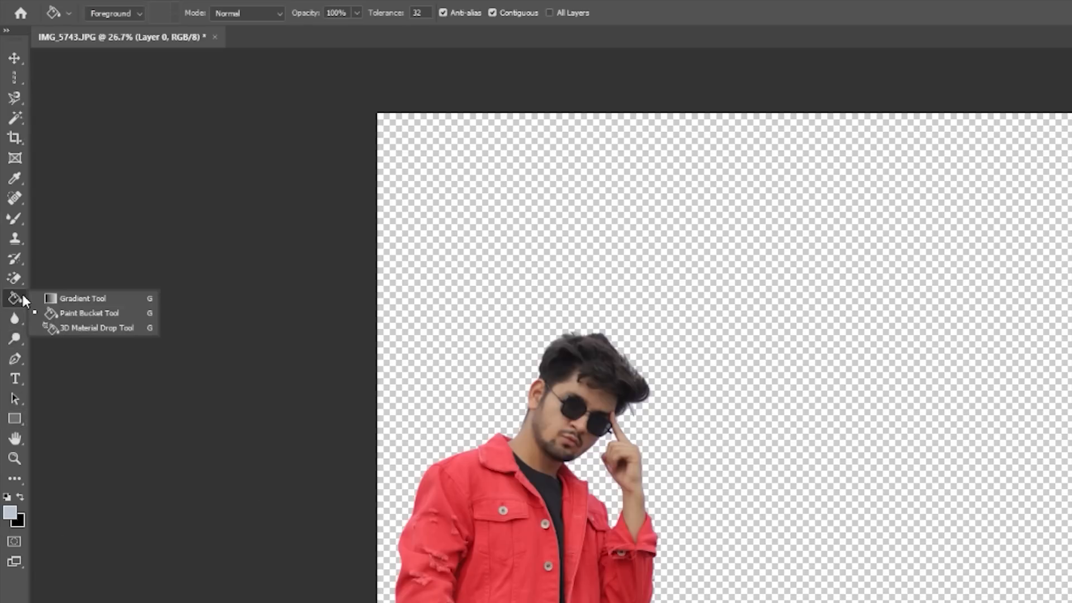
left_click(83, 331)
left_click(17, 319)
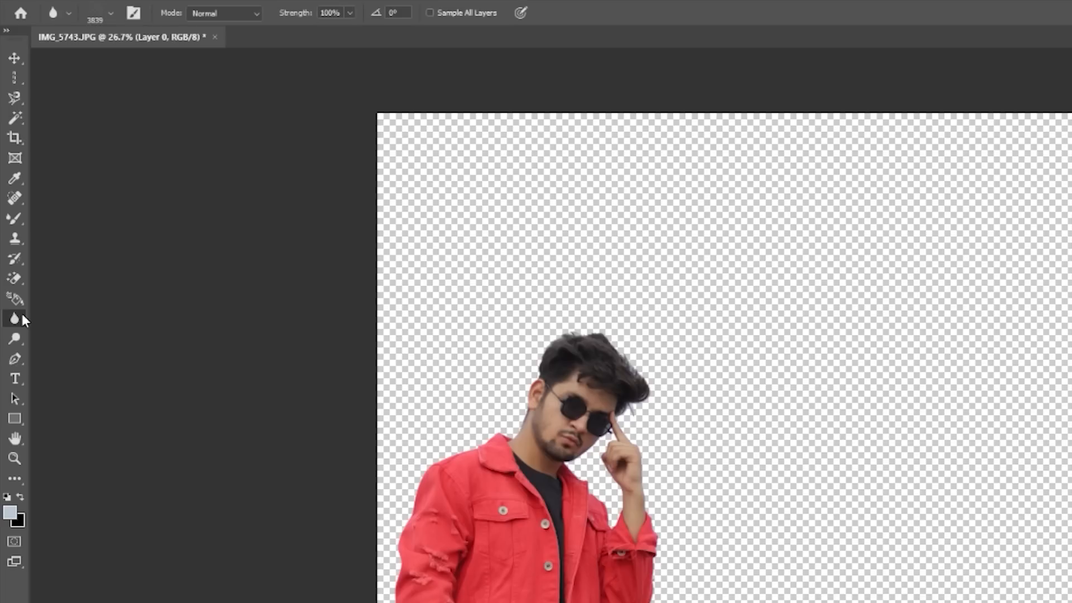
Try the Smudge Tool at 20% strength on the man's face, hair and collar, and undo the strokes
right_click(19, 323)
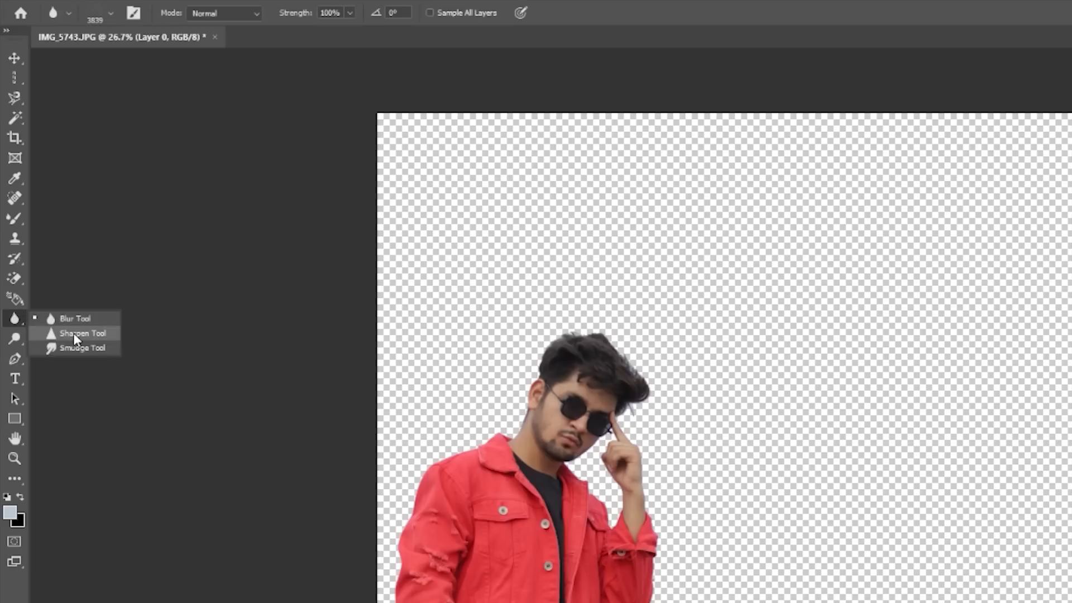
left_click(89, 348)
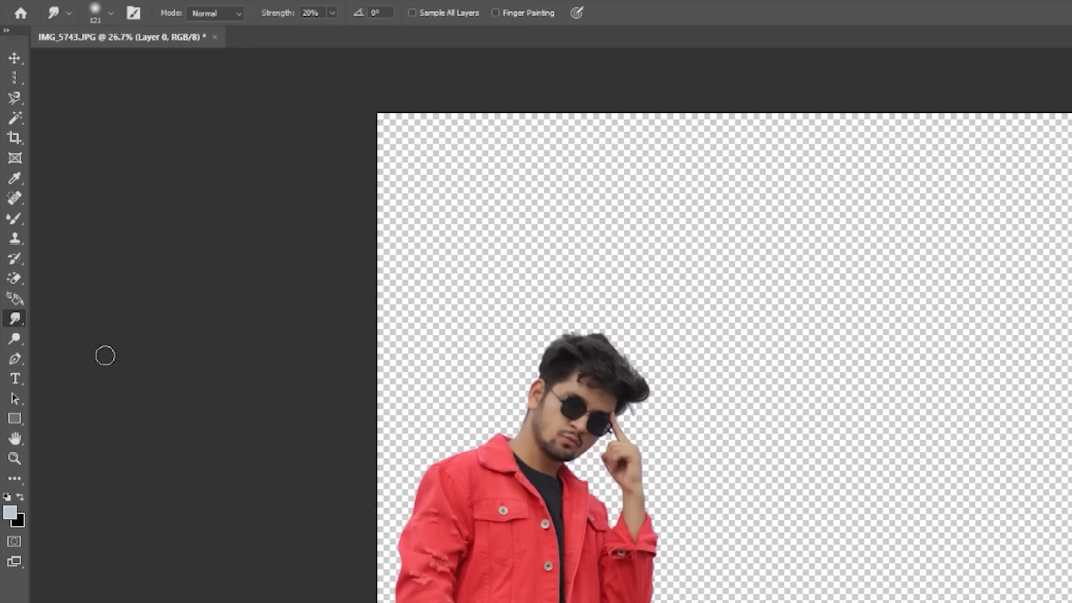
scroll(692, 259, "up", 10)
mouse_move(697, 364)
left_mouse_down()
mouse_move(801, 471)
mouse_move(711, 513)
left_mouse_up()
left_click_drag(794, 407, 949, 402)
left_click_drag(1008, 492, 1005, 558)
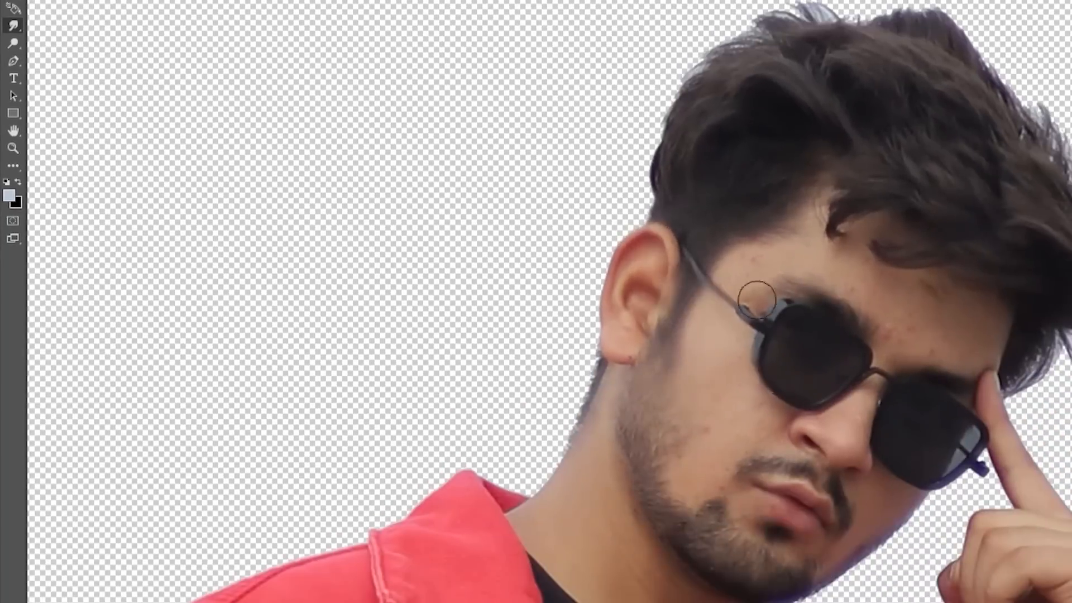
left_click_drag(642, 262, 614, 358)
left_click_drag(793, 223, 849, 262)
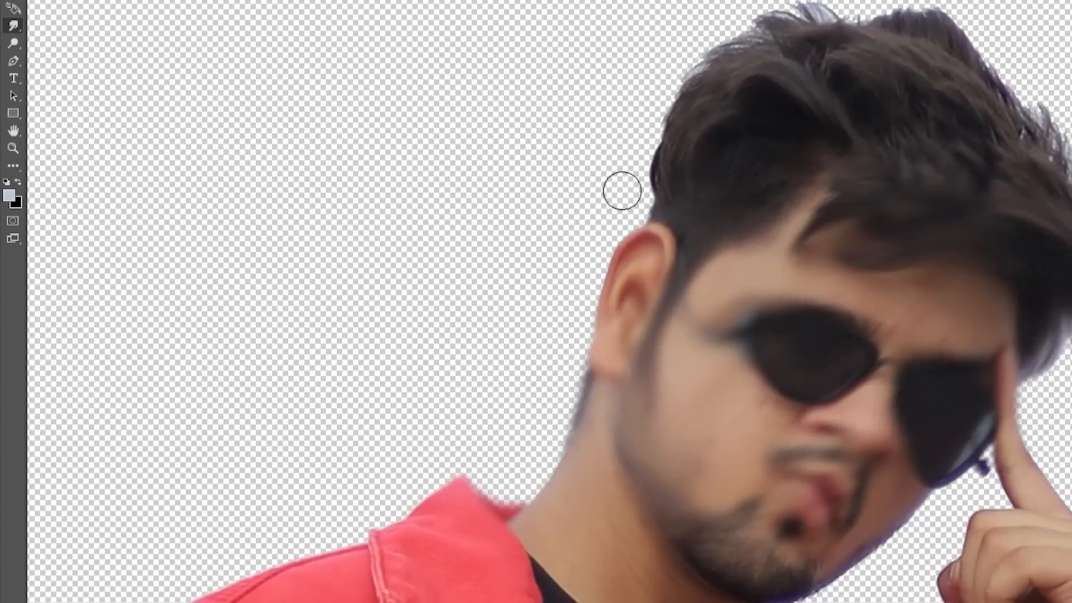
left_click_drag(463, 480, 531, 508)
left_click_drag(983, 435, 1006, 335)
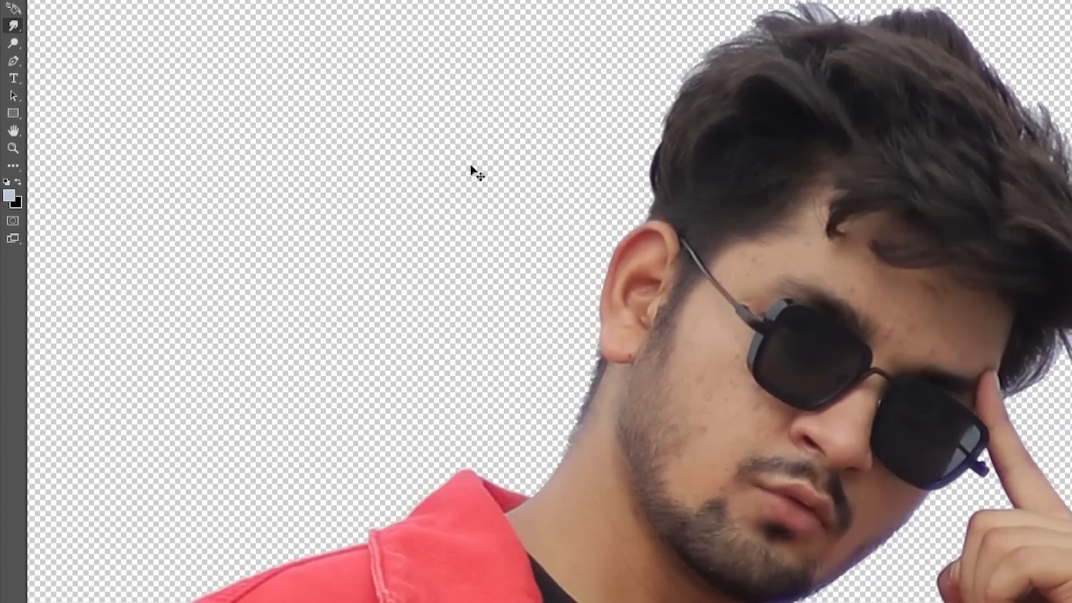
key("ctrl+minus")
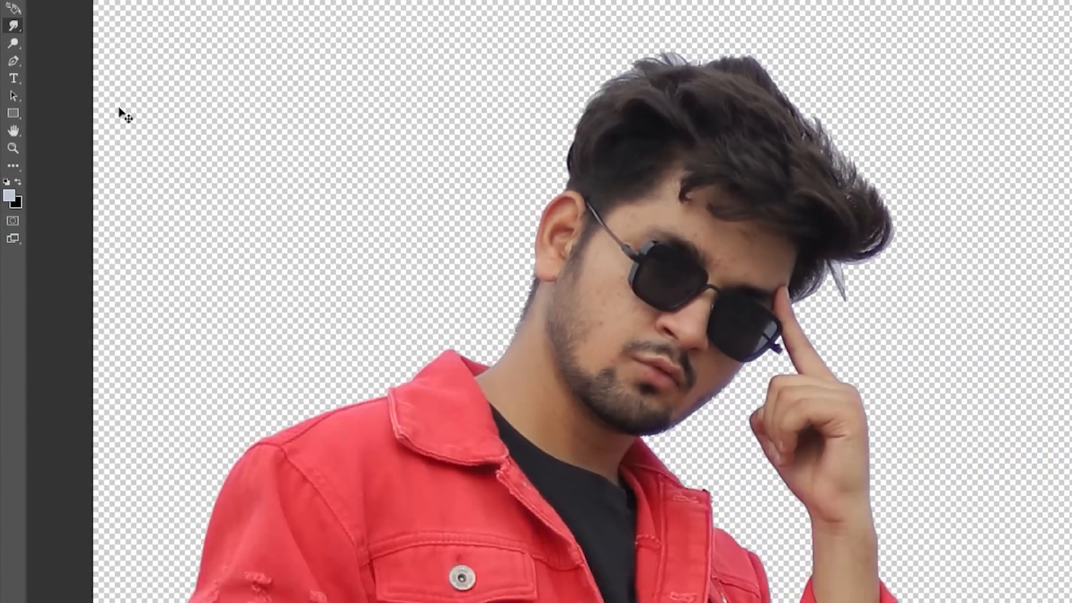
Look over the toning tool variants, activating the Dodge Tool and switching from it to the Sponge Tool
right_click(13, 43)
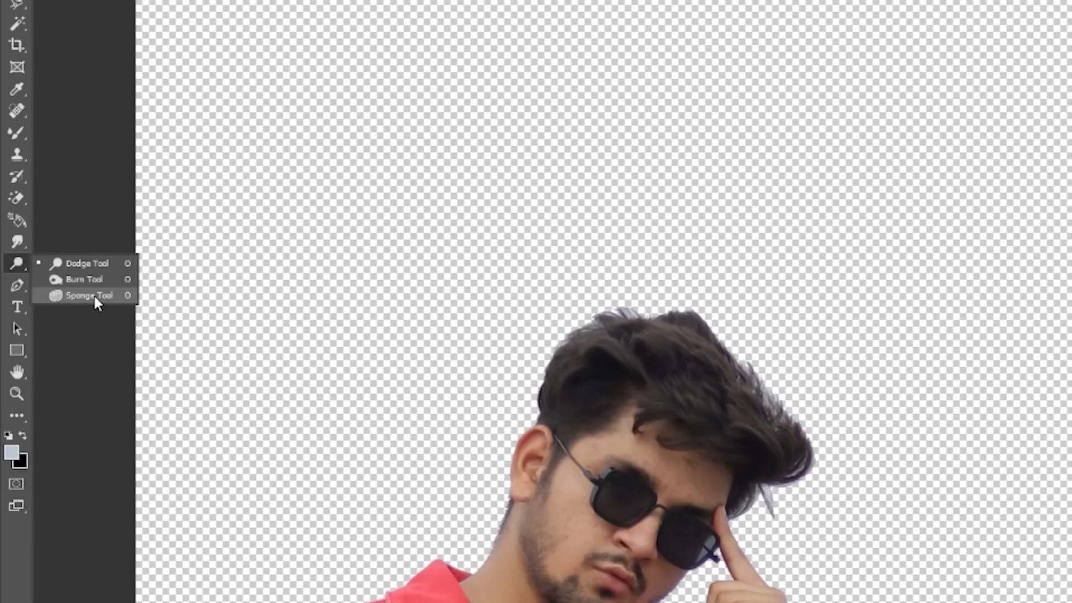
left_click(94, 265)
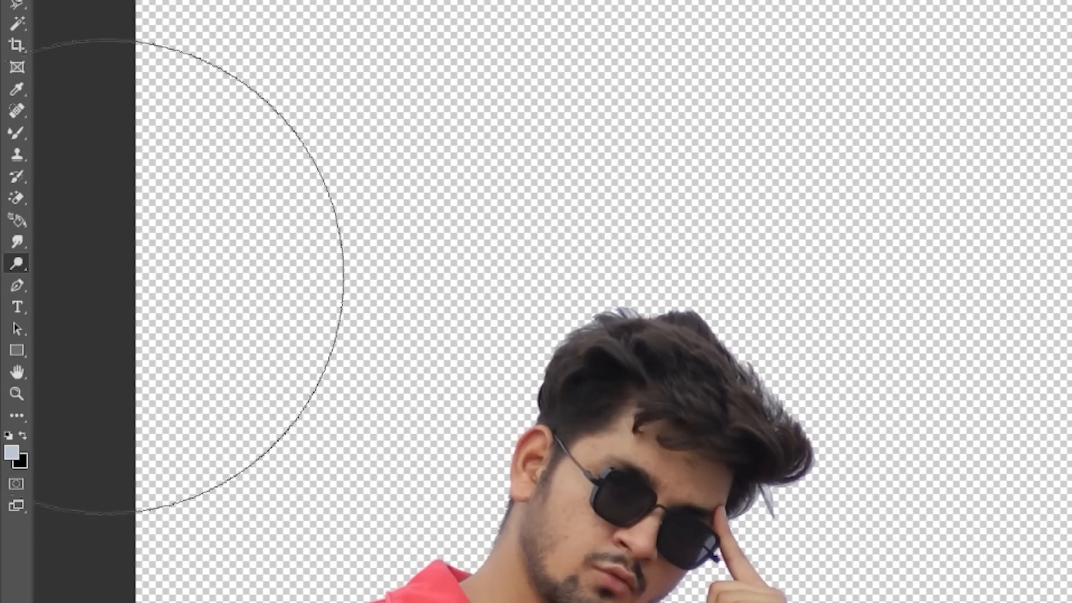
right_click(18, 261)
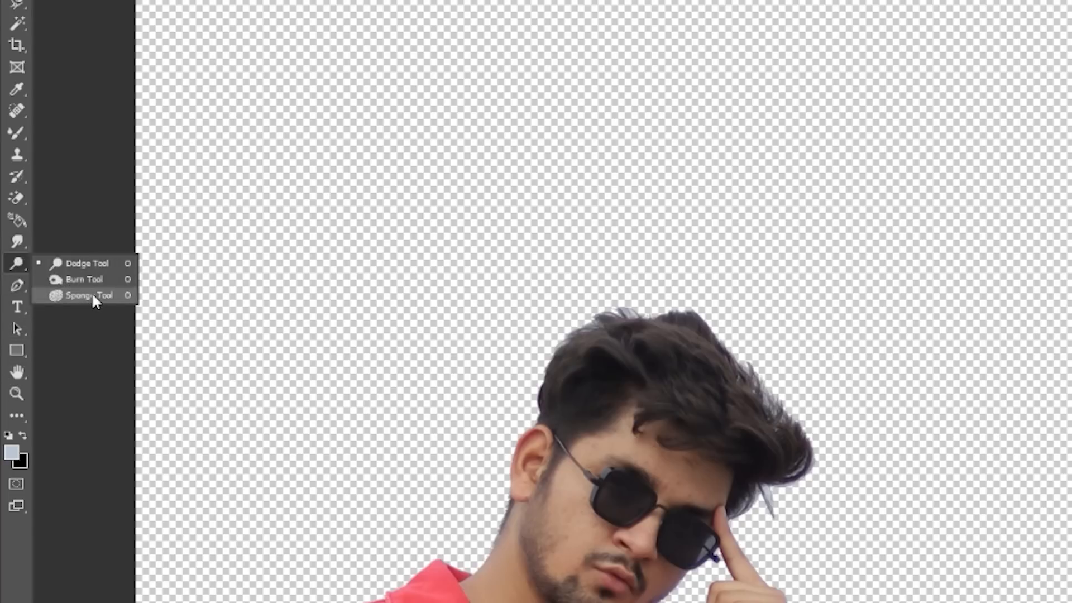
left_click(92, 294)
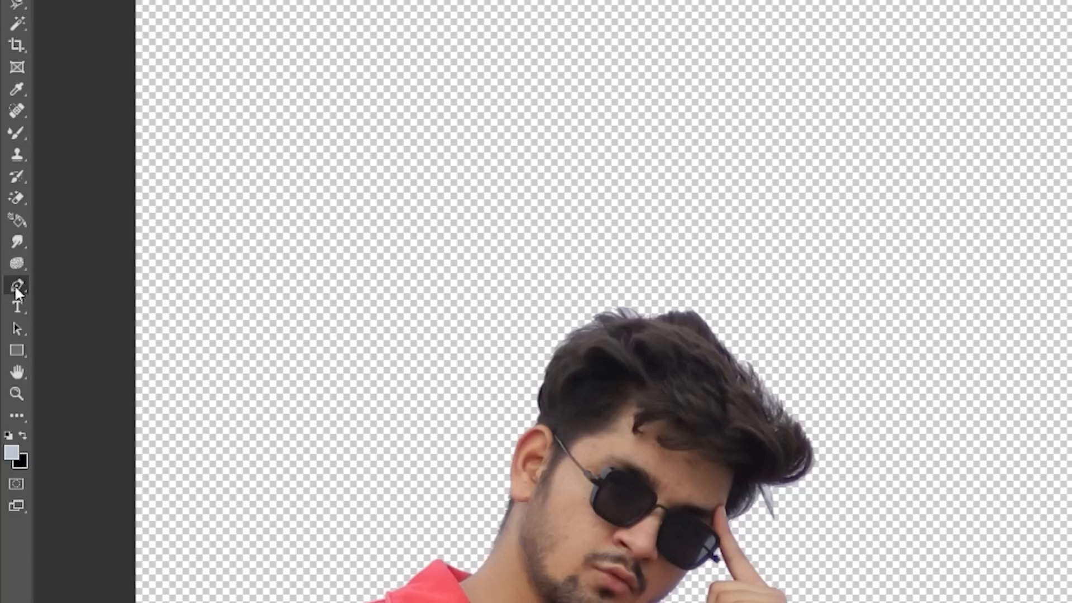
Try the Pen Tool by drawing a closed test path with straight and curved segments over the picture
right_click(14, 286)
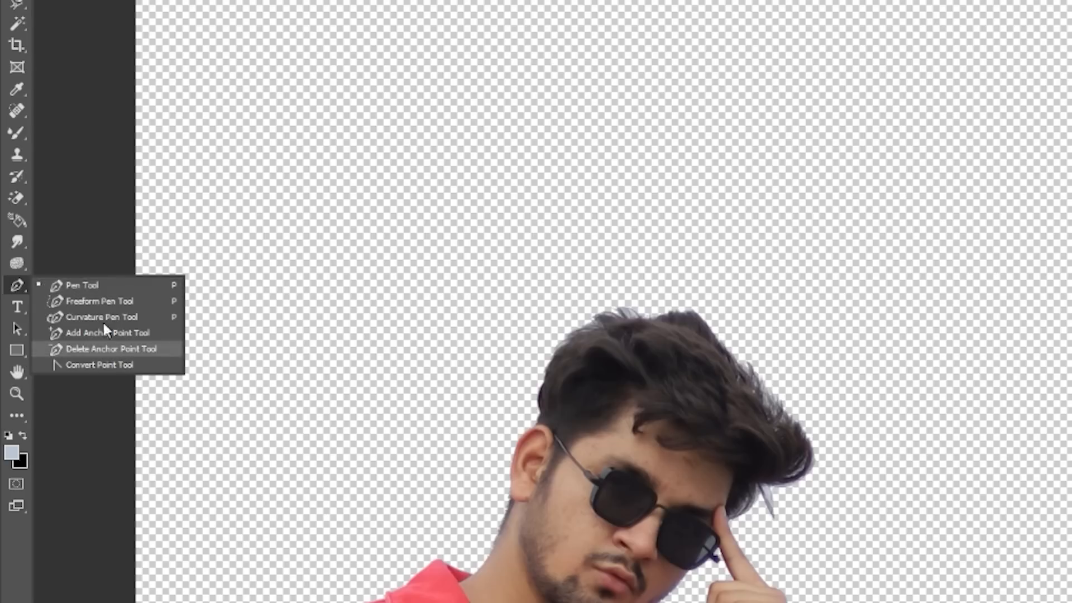
left_click(81, 286)
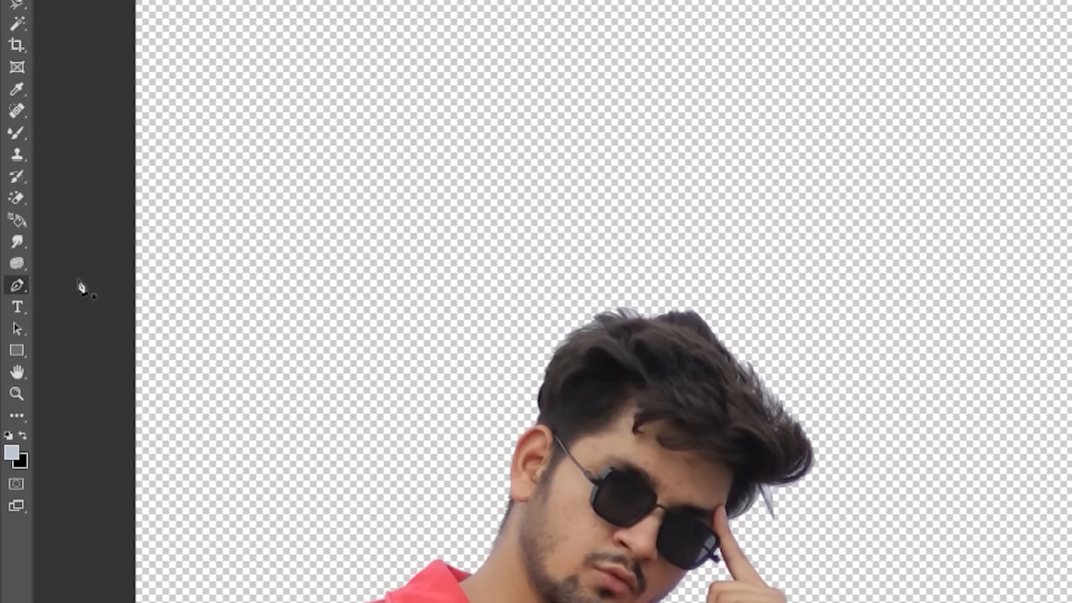
left_click(534, 184)
left_click(422, 418)
left_click_drag(838, 411, 928, 364)
left_click(1071, 226)
left_click(977, 145)
left_click(792, 183)
left_click(539, 188)
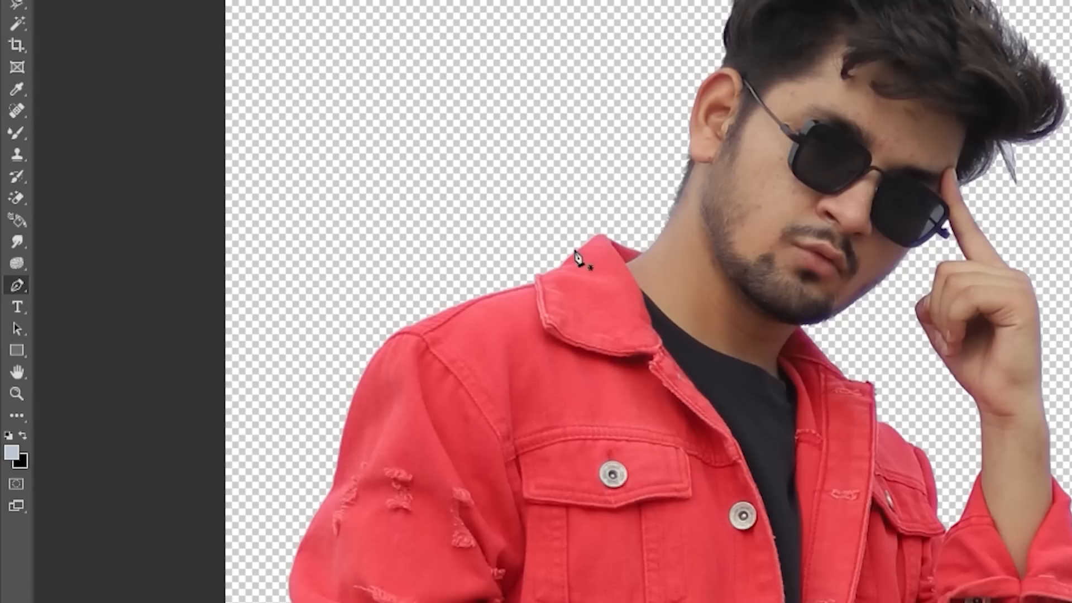
Trace the red jacket's collar, shoulder and sleeve edge with a Pen Tool path of straight and curved segments
scroll(601, 330, "up", 1)
scroll(601, 330, "up", 5)
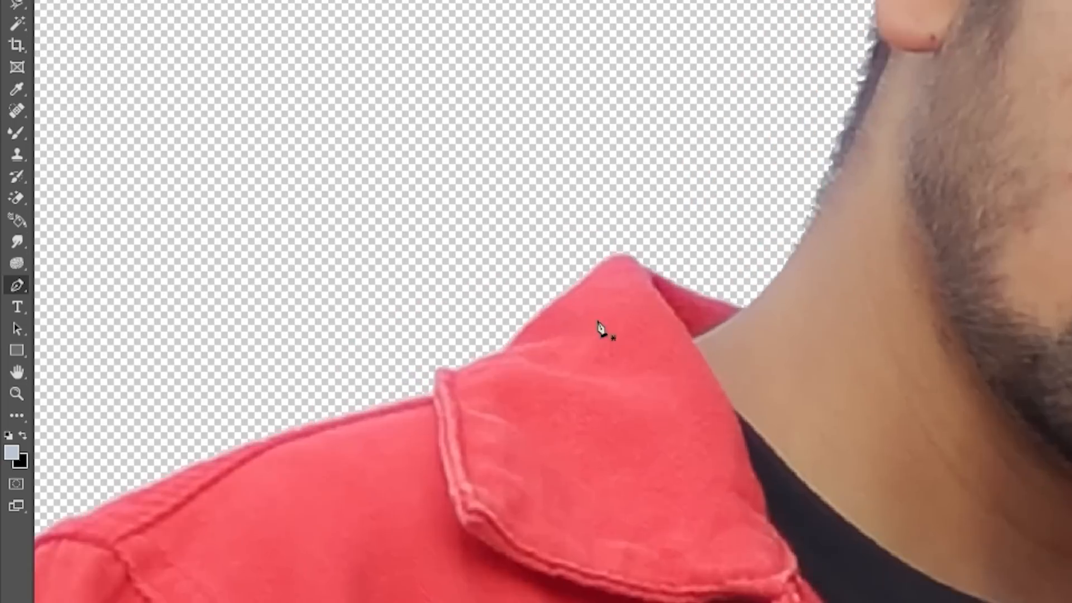
left_click(625, 253)
left_click_drag(522, 331, 437, 374)
left_click(436, 393)
key("space")
left_click_drag(390, 458, 940, 253)
left_click_drag(635, 307, 581, 344)
left_click_drag(437, 601, 430, 602)
scroll(486, 602, "down", 4)
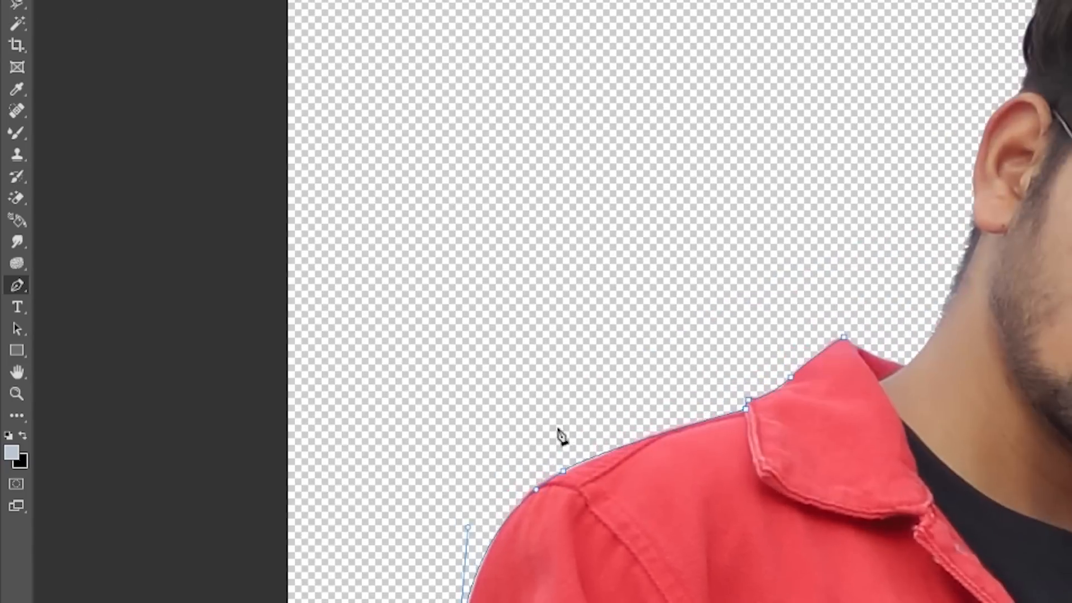
Close the jacket path at its starting point on the collar, convert it to a selection and deselect it
scroll(559, 429, "down", 3)
scroll(642, 602, "up", 3)
left_click_drag(895, 583, 952, 546)
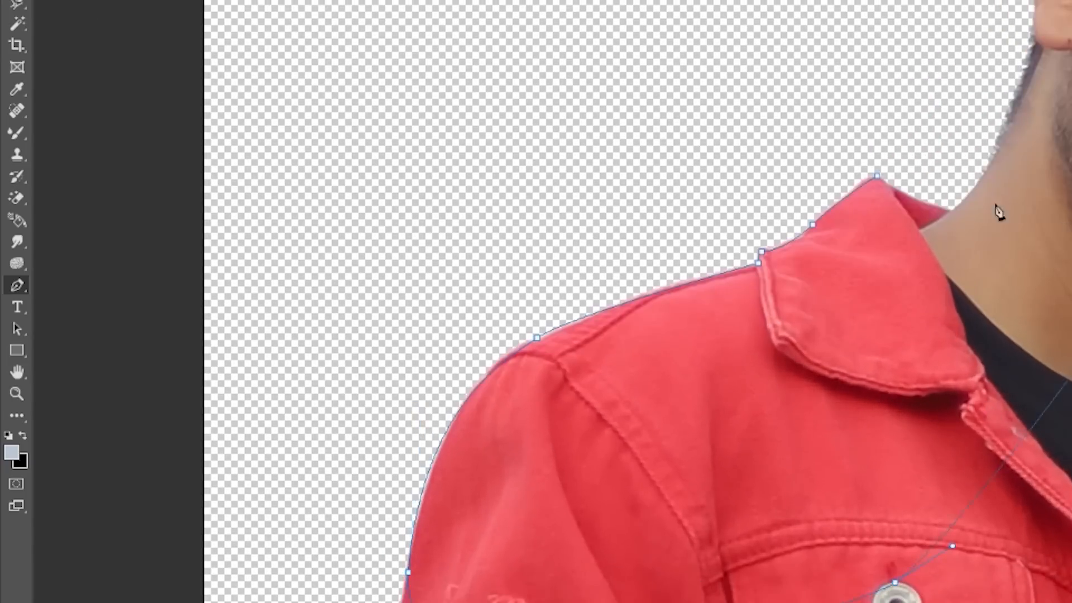
left_click(878, 178)
key("ctrl+Return")
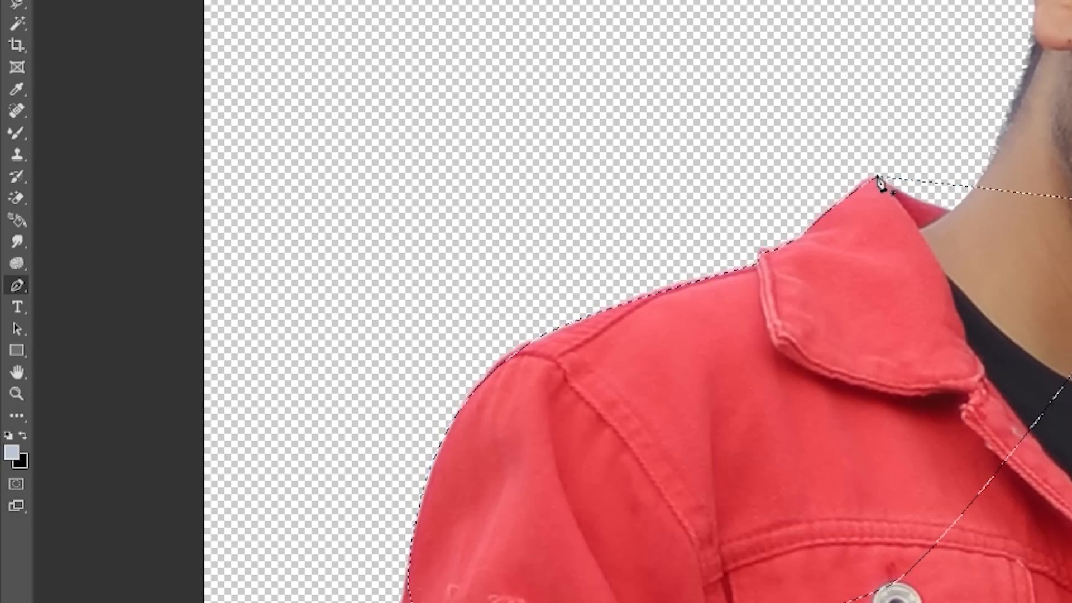
key("ctrl+d")
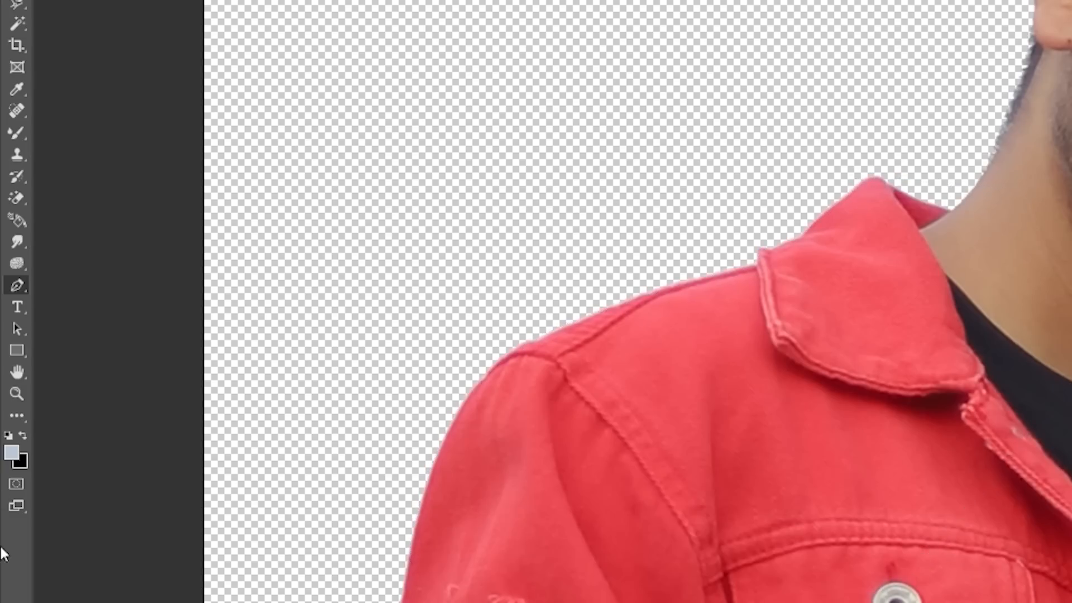
Try the Horizontal Type Tool with the test text "GFGGDGRT" on the jacket, discard it, and look over the type tool variants
left_click(778, 385)
type("GFGGDGRT")
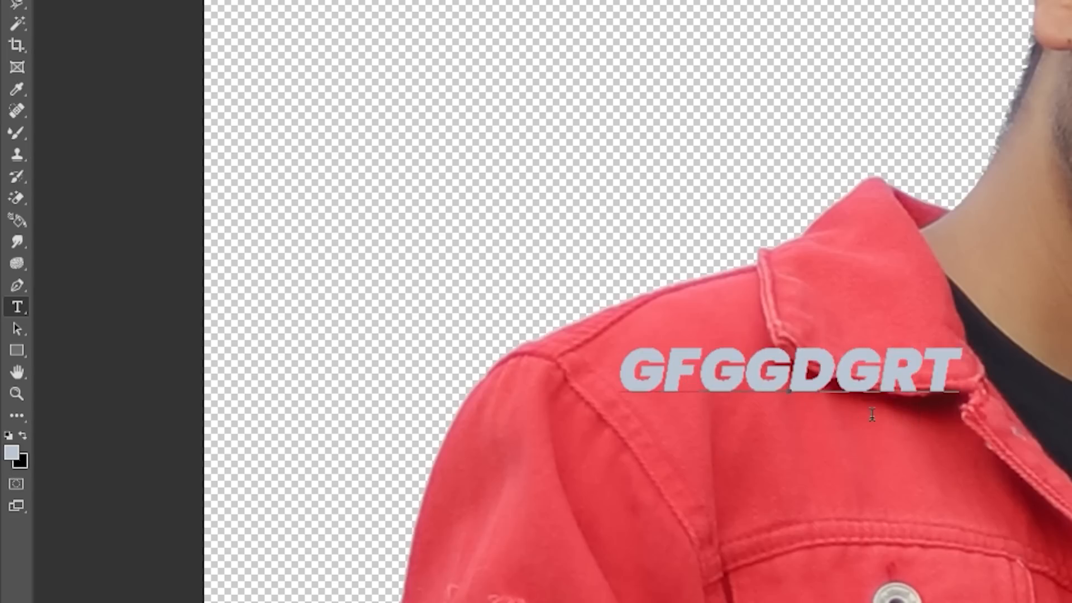
key("BackSpace")
key("Escape")
right_click(22, 307)
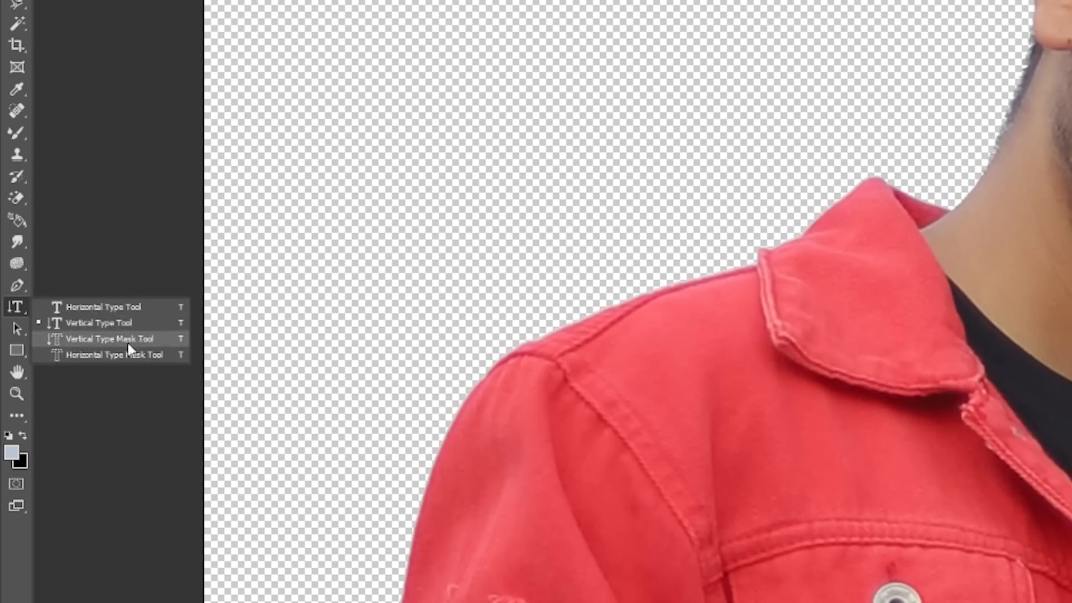
Look over the path selection tool variants, activating the Path Selection Tool and switching from it to the Direct Selection Tool
right_click(19, 327)
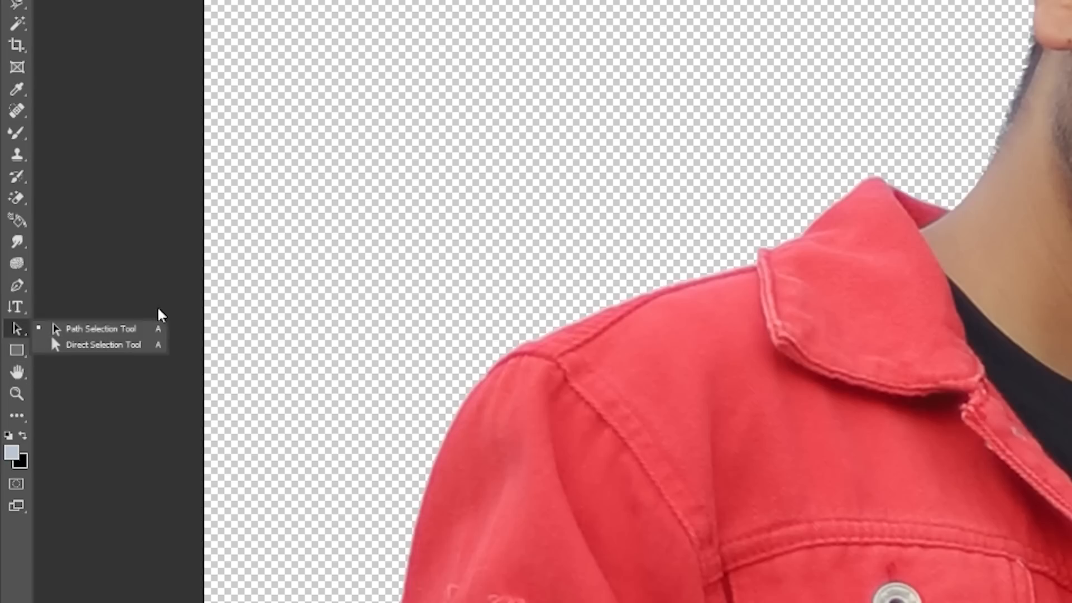
left_click(127, 333)
scroll(826, 252, "down", 5)
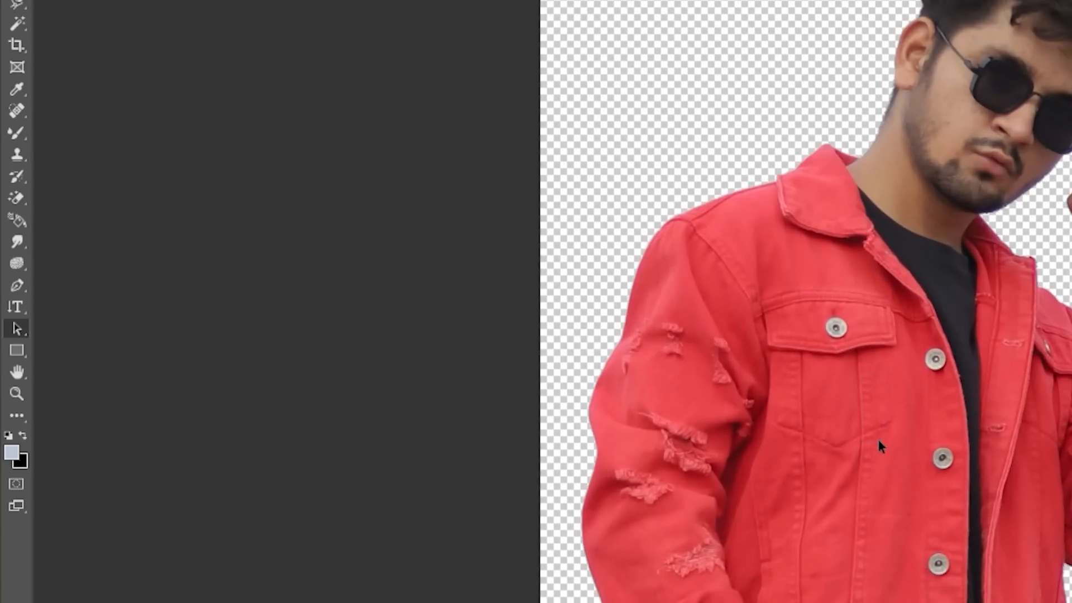
right_click(18, 326)
left_click(100, 345)
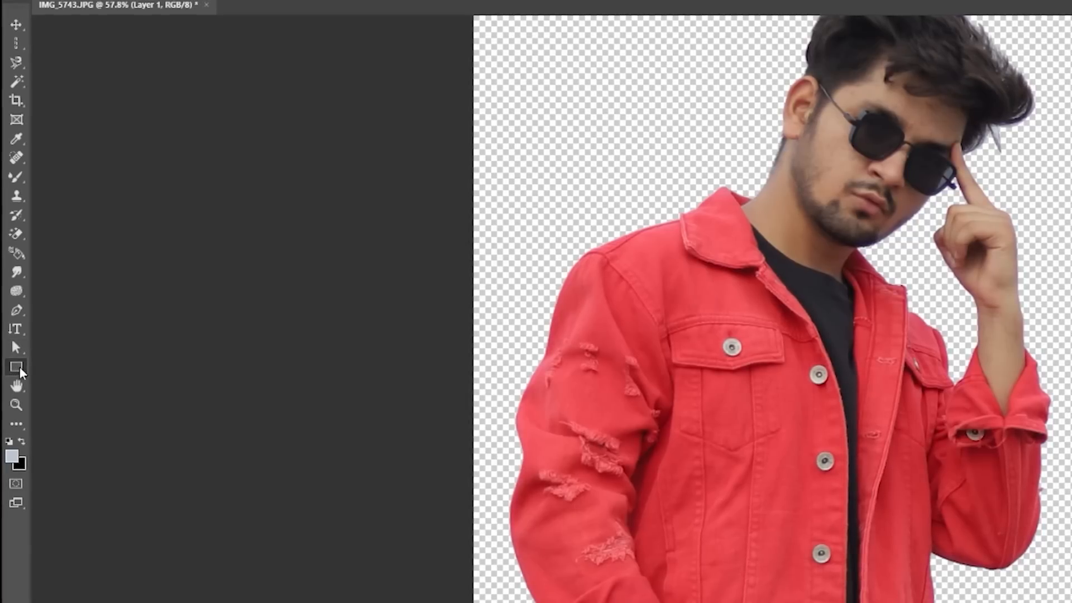
Draw a rectangle shape about 848 by 1068 px over the man's torso with the Rectangle Tool
right_click(17, 368)
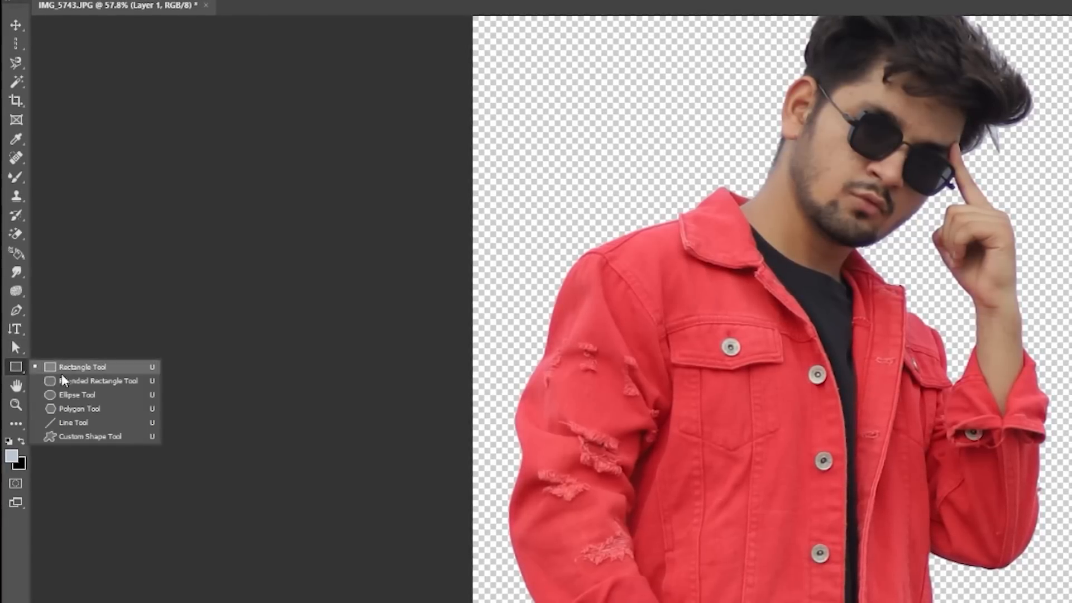
left_click(94, 368)
left_click_drag(701, 221, 1007, 602)
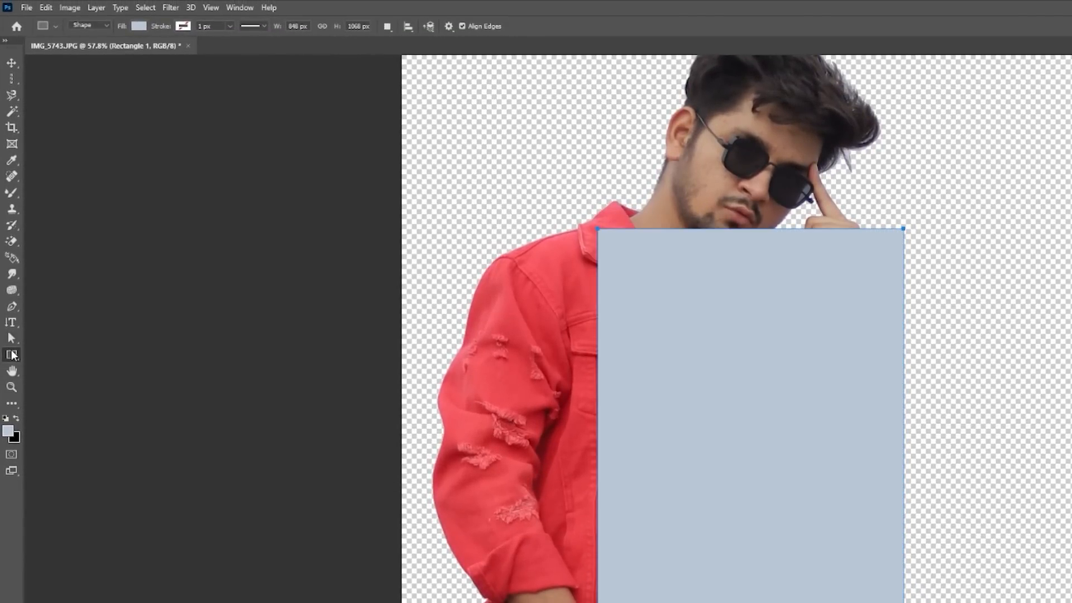
Draw two overlapping full rig ship shapes from the Boats group beside the man with the Custom Shape Tool and deselect them
right_click(11, 355)
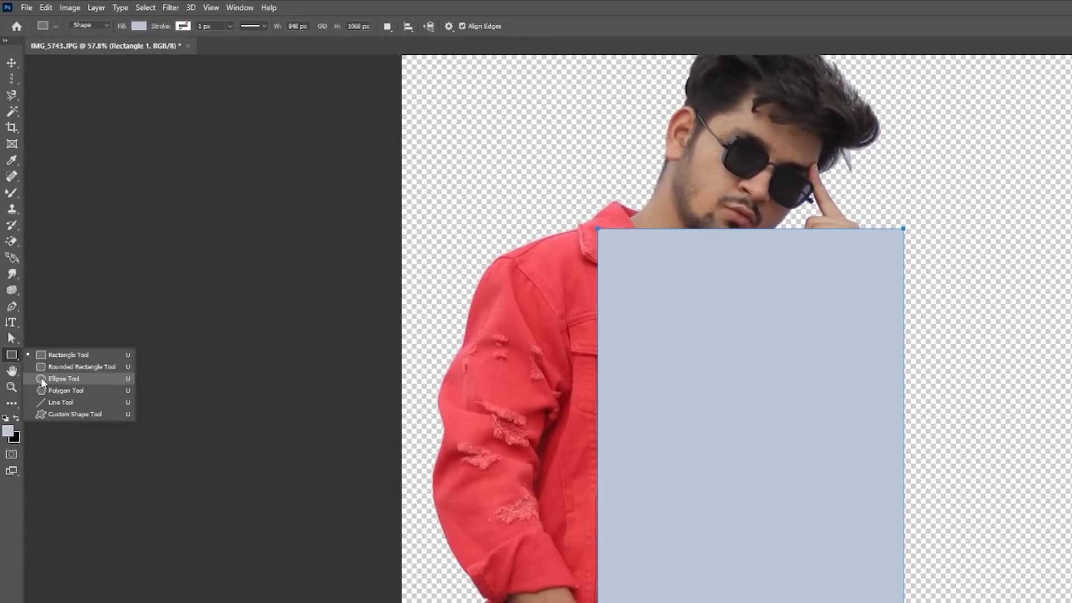
left_click(88, 414)
right_click(543, 258)
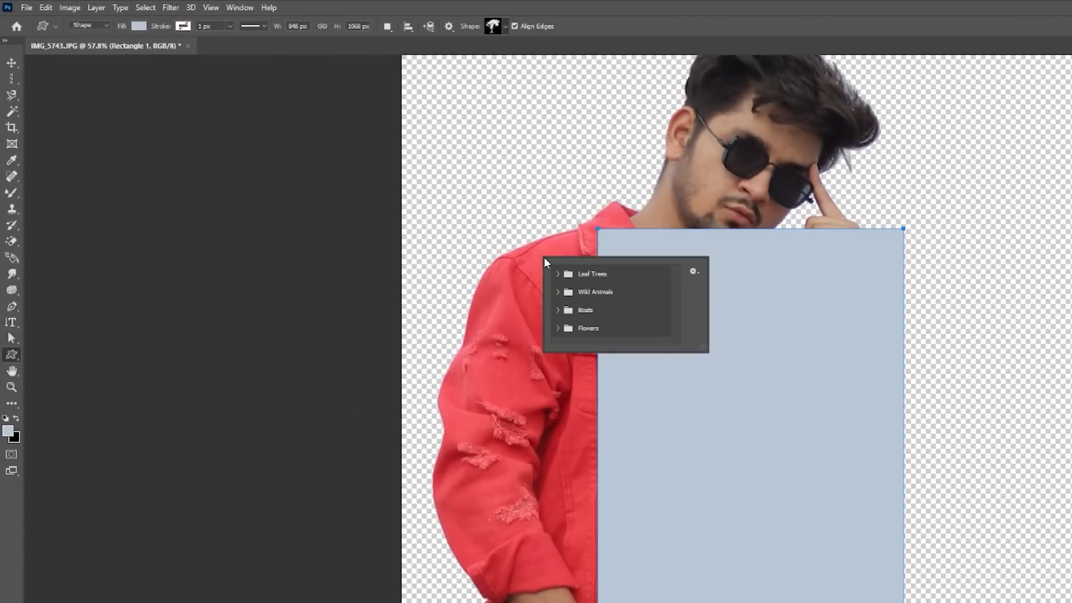
scroll(581, 306, "down", 2)
scroll(565, 313, "up", 1)
left_click(557, 314)
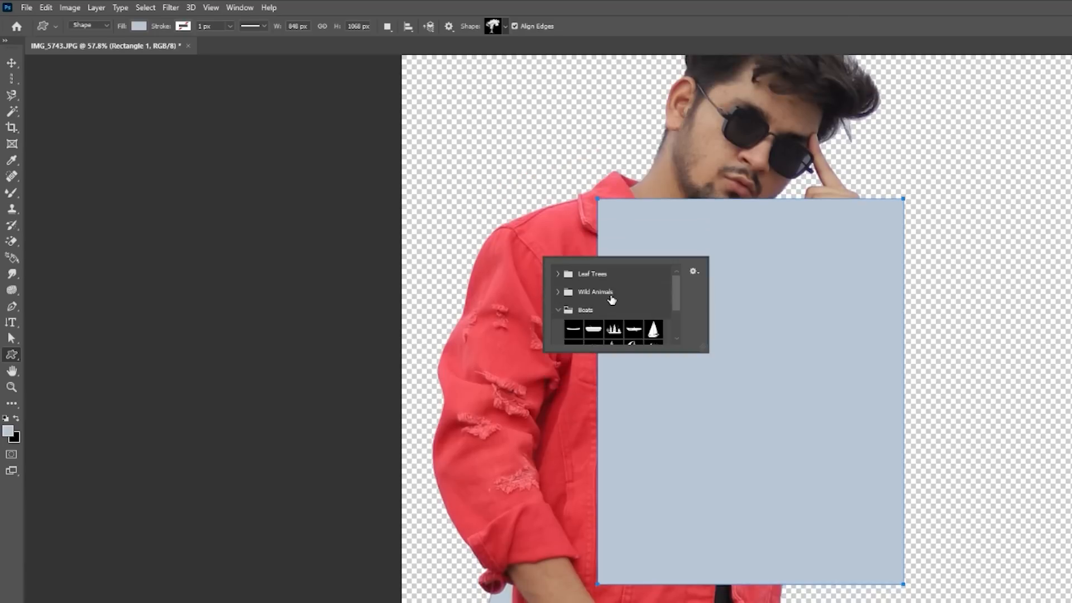
scroll(621, 317, "down", 2)
left_click(653, 311)
left_click_drag(1016, 263, 1071, 440)
left_click_drag(1001, 223, 1071, 399)
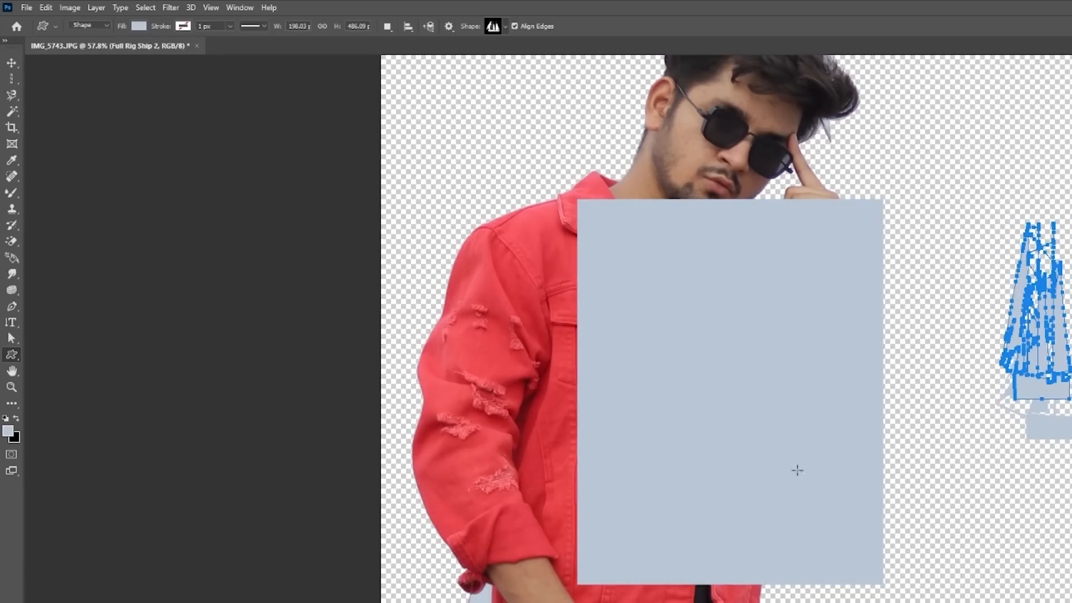
left_click(12, 62)
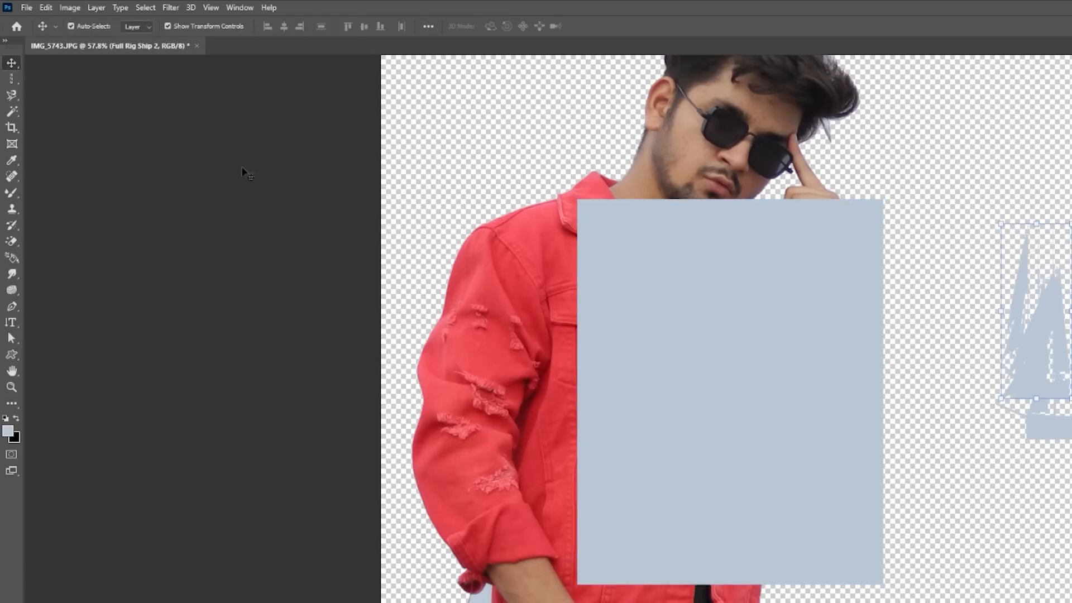
left_click(384, 180)
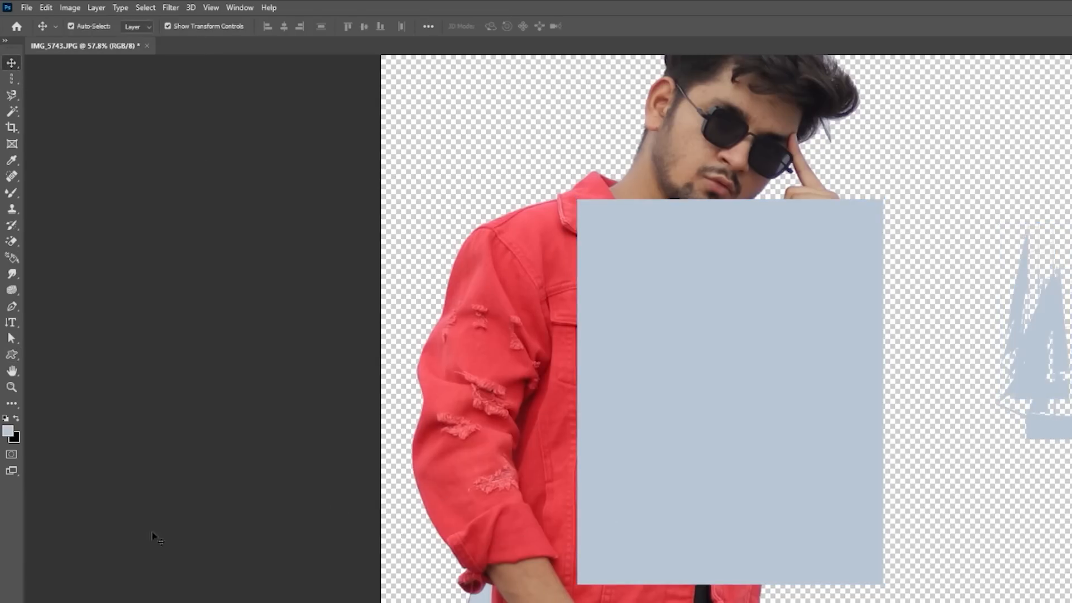
Try the Hand Tool and the Zoom Tool by panning around the picture and changing its magnification
left_click(15, 373)
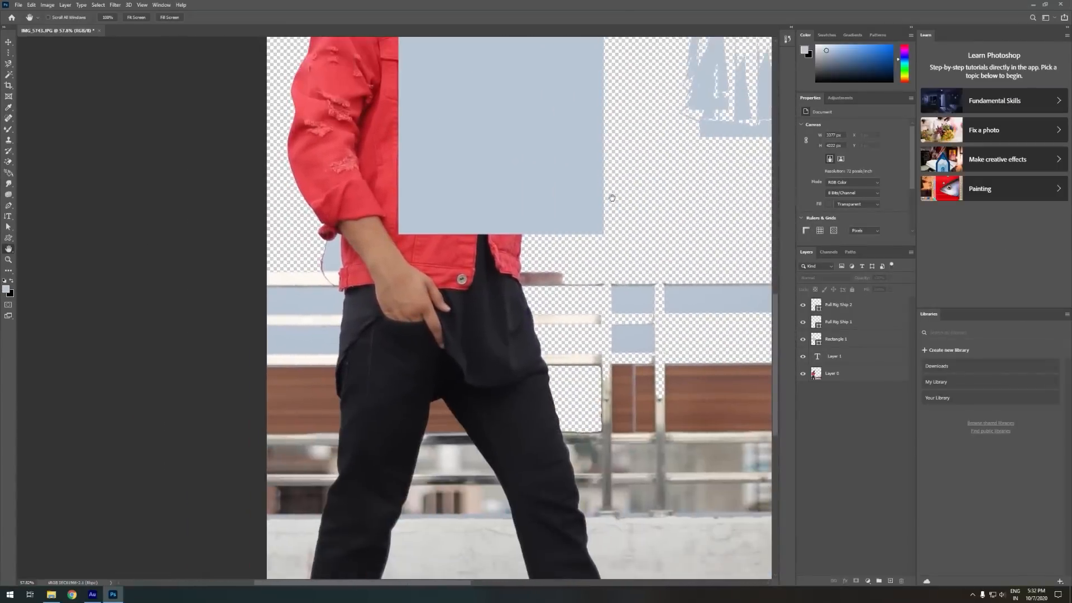
left_click_drag(612, 198, 224, 363)
left_click_drag(481, 450, 450, 578)
left_click_drag(340, 235, 746, 213)
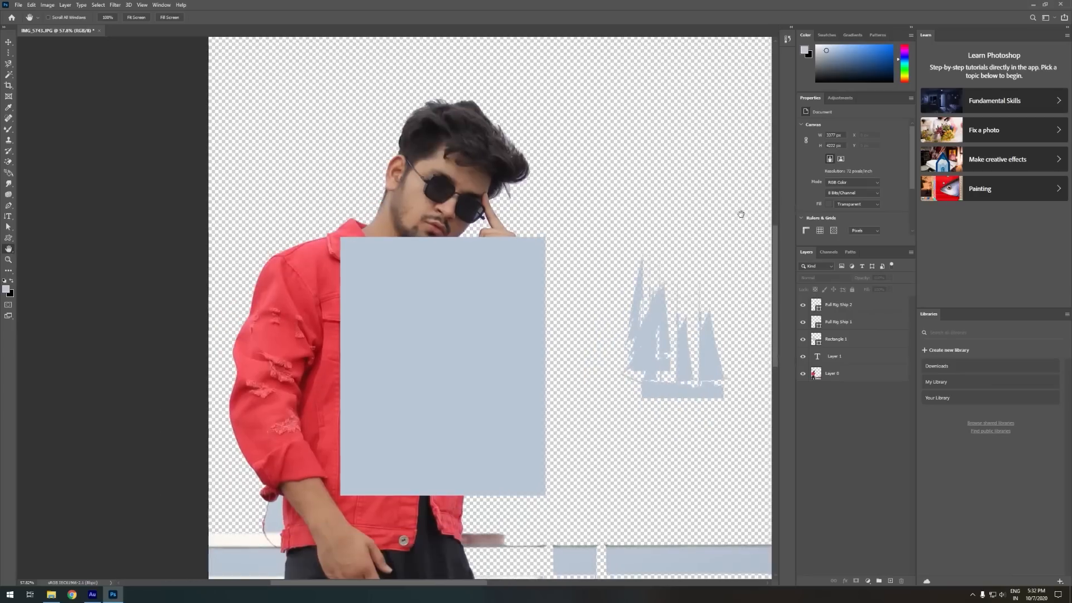
left_click(9, 260)
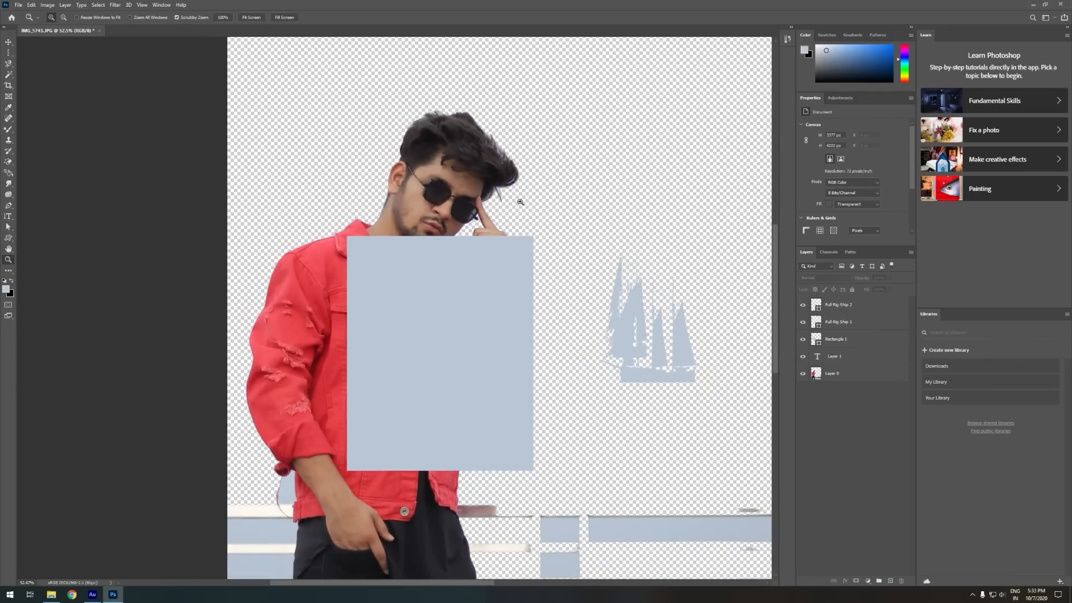
left_click_drag(385, 212, 426, 261)
left_click_drag(448, 227, 576, 339)
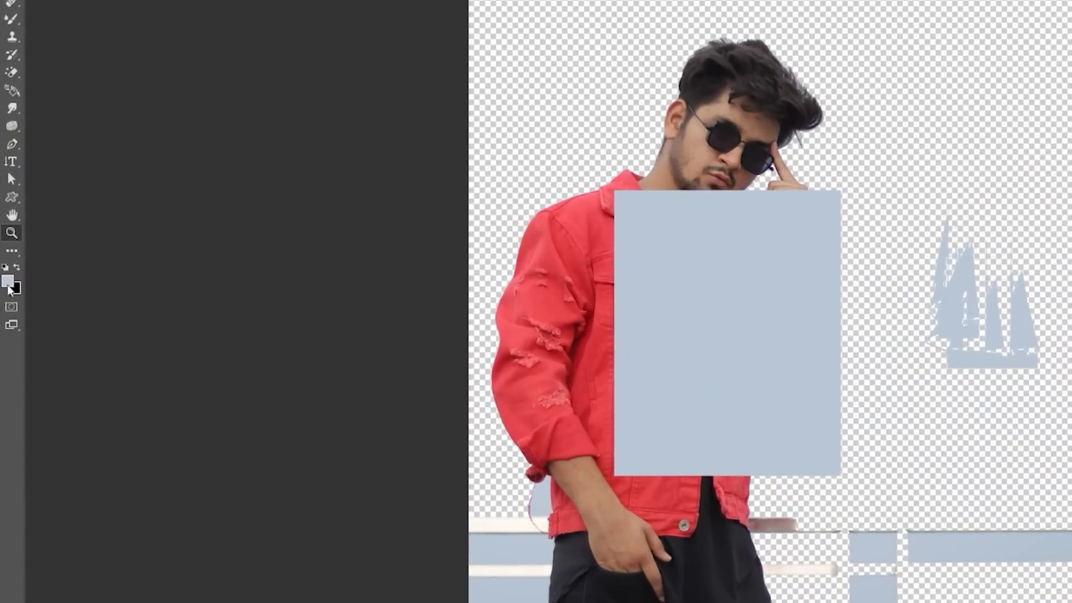
Open and cancel the foreground color picker, and swap the foreground and background colors
left_click(8, 282)
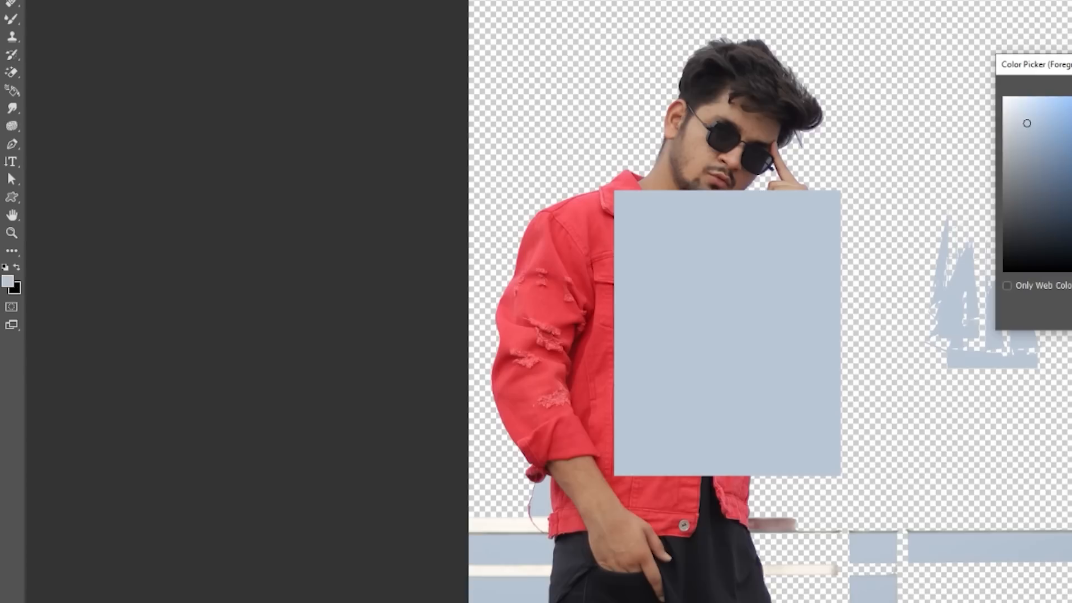
key("Escape")
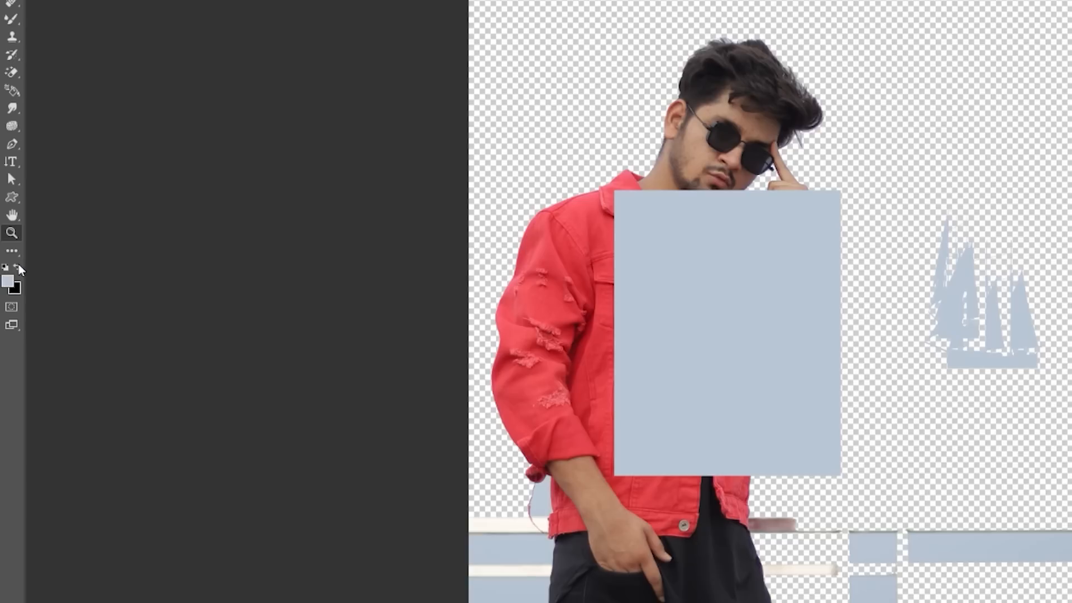
left_click(17, 267)
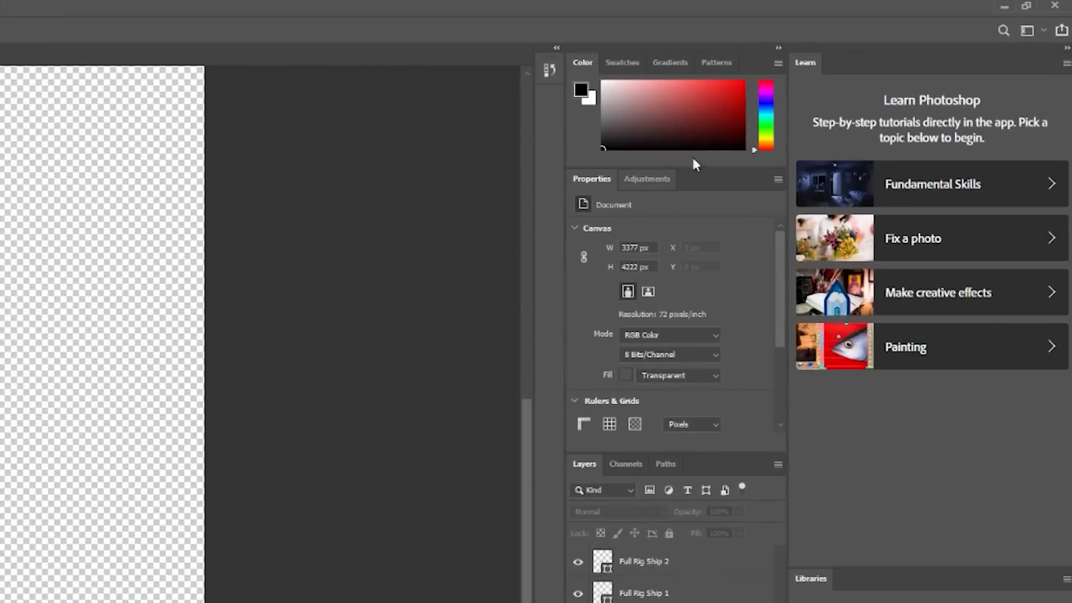
Look over the swatches, gradients and patterns, picking two recent gradient presets and expanding the Grass pattern group
left_click(620, 62)
scroll(622, 179, "down", 3)
scroll(612, 180, "up", 3)
left_click(673, 60)
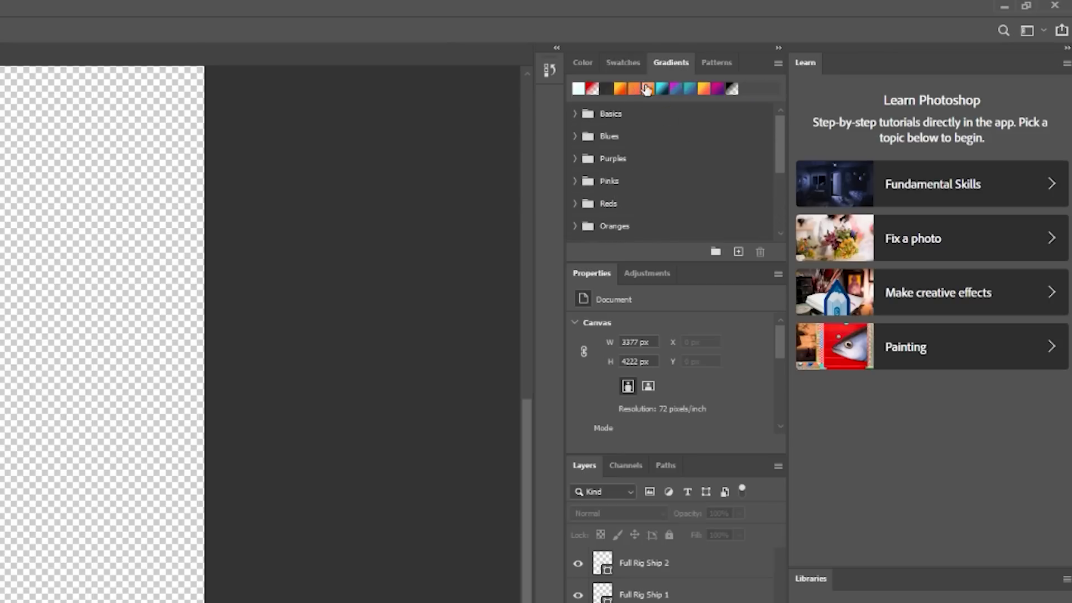
left_click(675, 91)
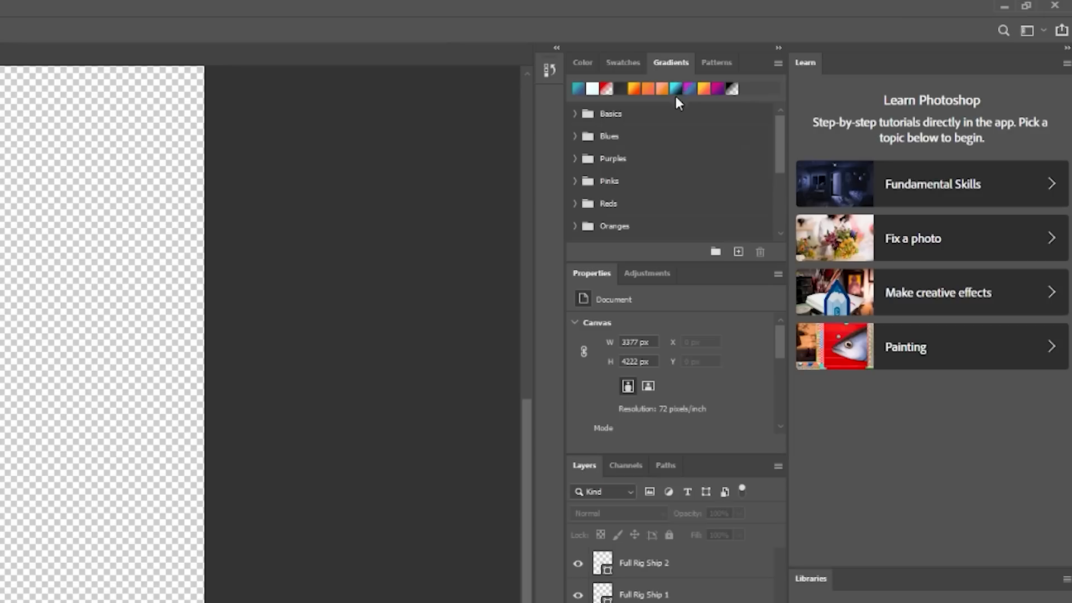
left_click(677, 91)
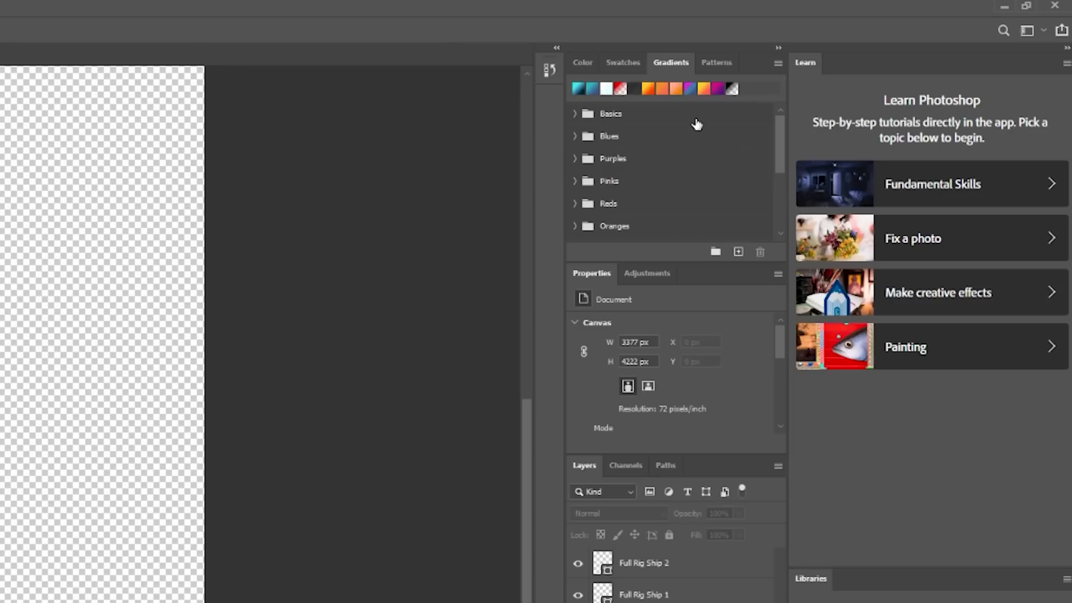
left_click(710, 64)
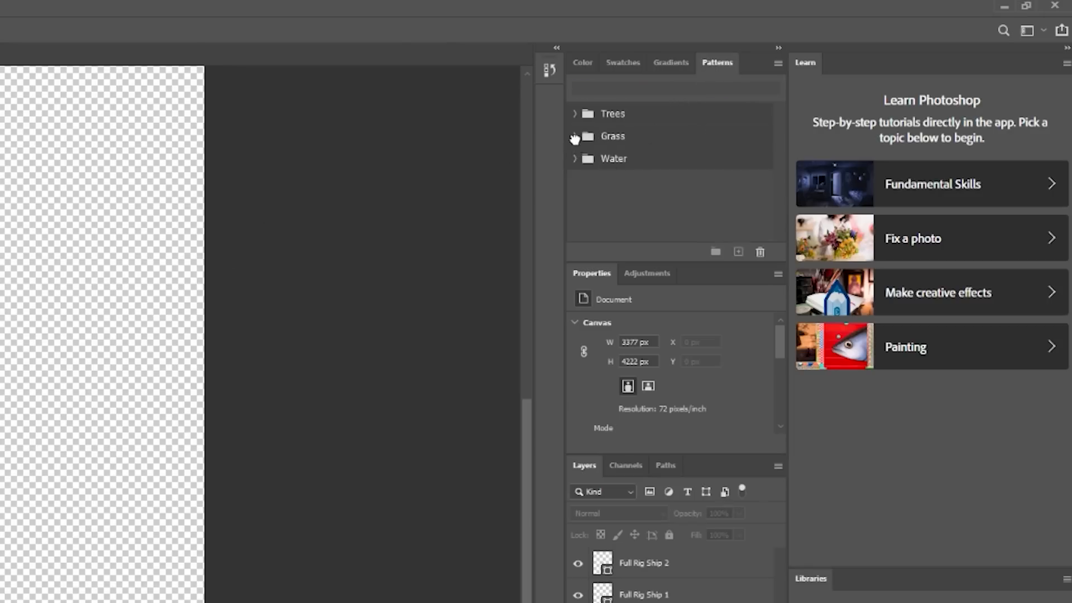
left_click(575, 137)
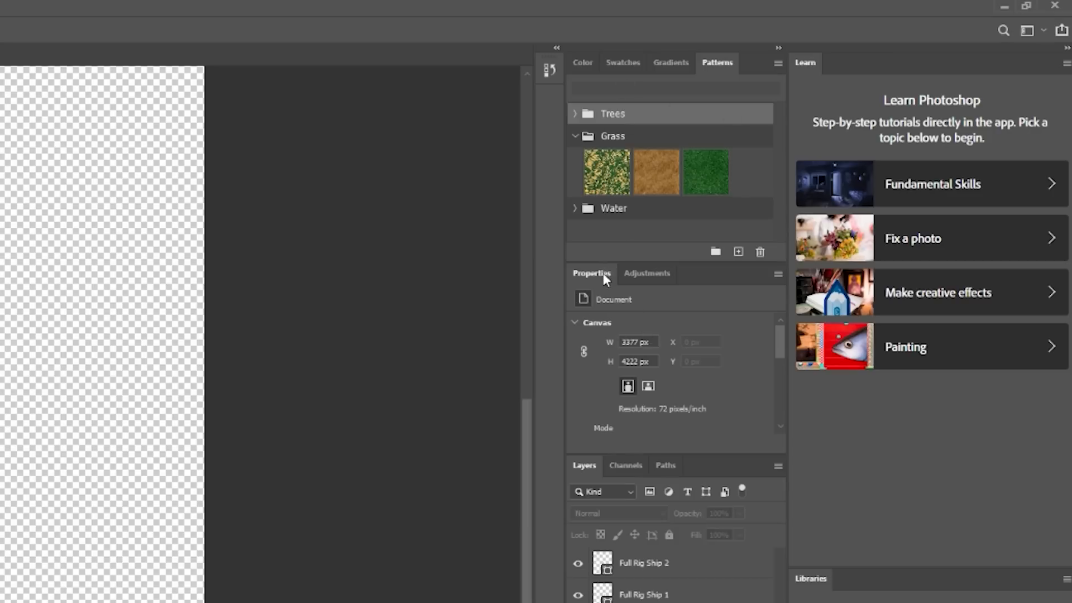
Set the shape path mask of the Full Rig Ship 2 layer to 39% density and 3.3 px feather
key("ctrl+t")
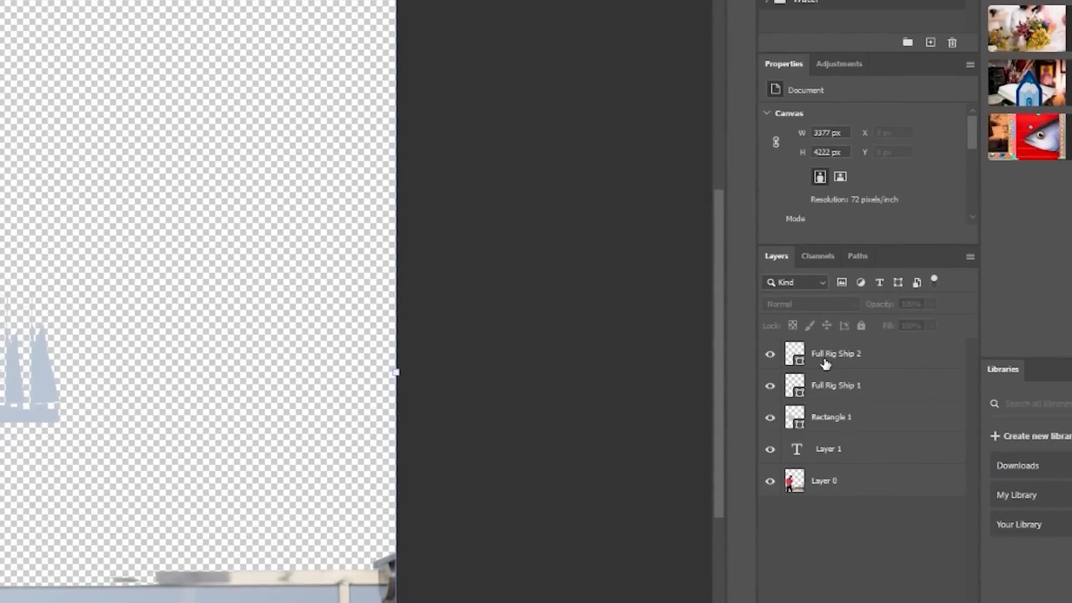
left_click(634, 565)
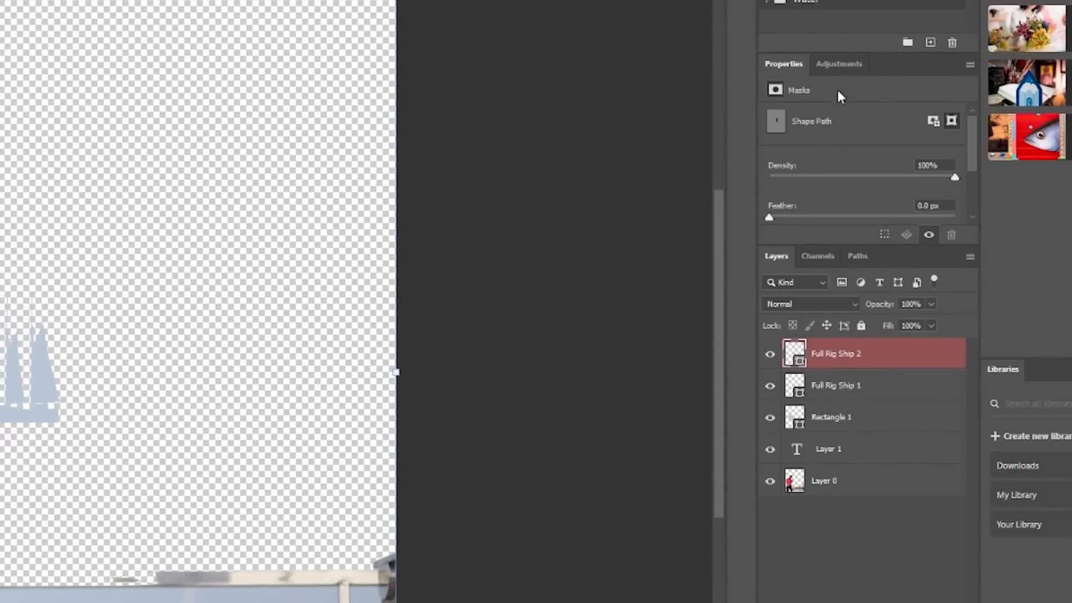
left_click(818, 384)
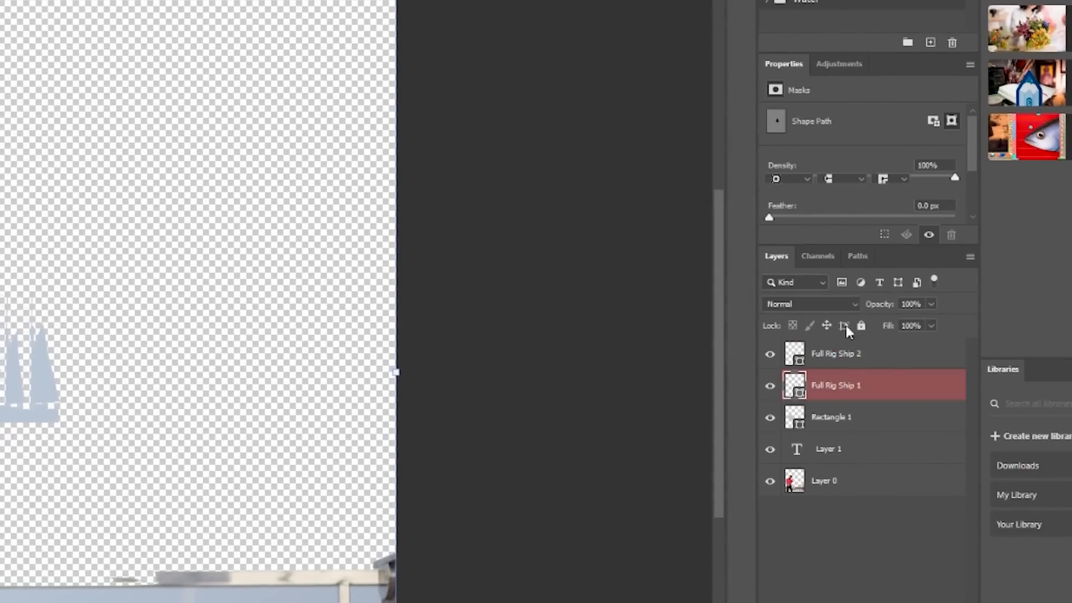
key("alt+bracketleft")
left_click(839, 362)
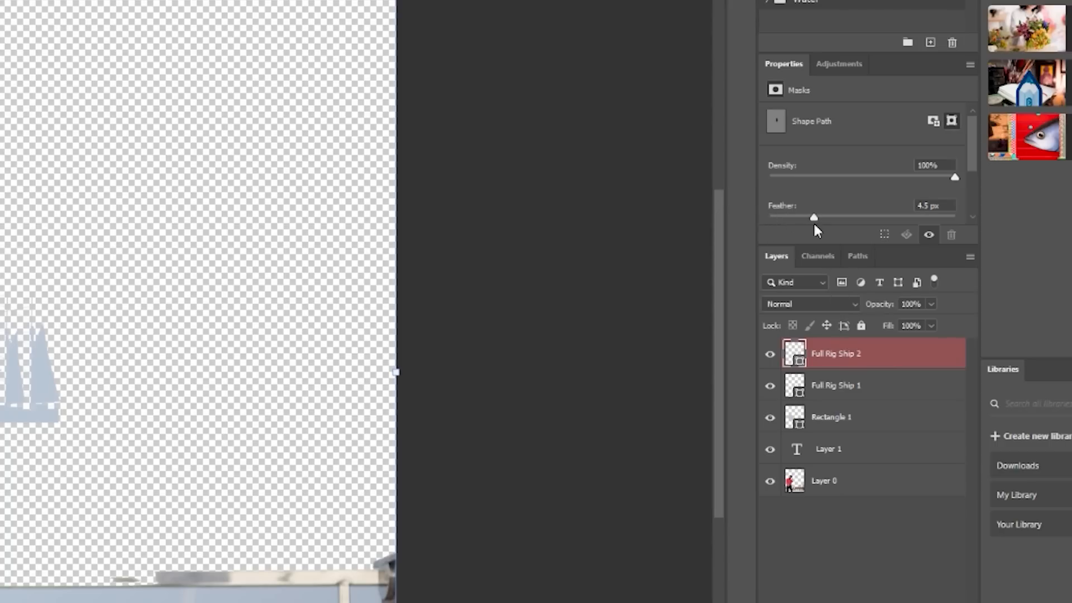
left_click_drag(810, 176, 842, 181)
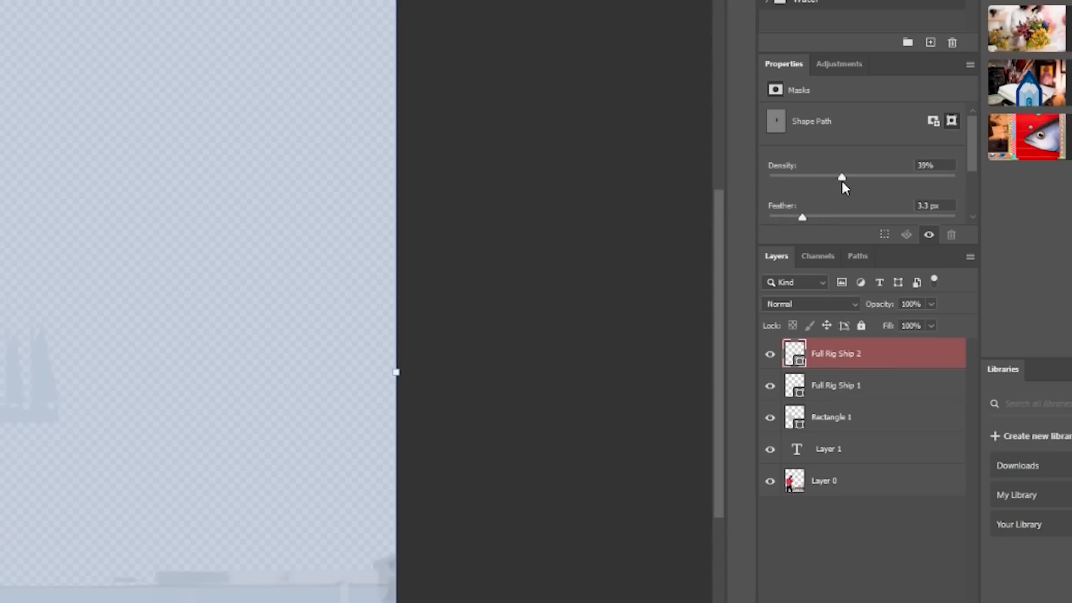
Undo the last mask change on the Full Rig Ship 2 layer and show the available adjustments
key("ctrl+z")
left_click(840, 64)
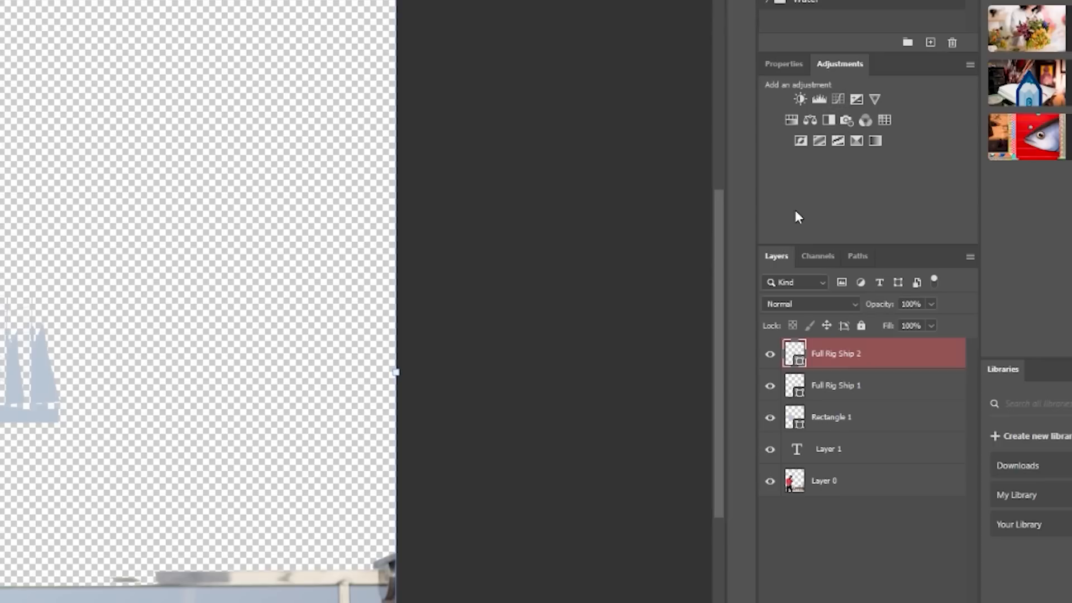
Select the Full Rig Ship 1 layer and examine its blending modes, opacity and fill controls, keeping the mode at Normal
key("alt+bracketleft")
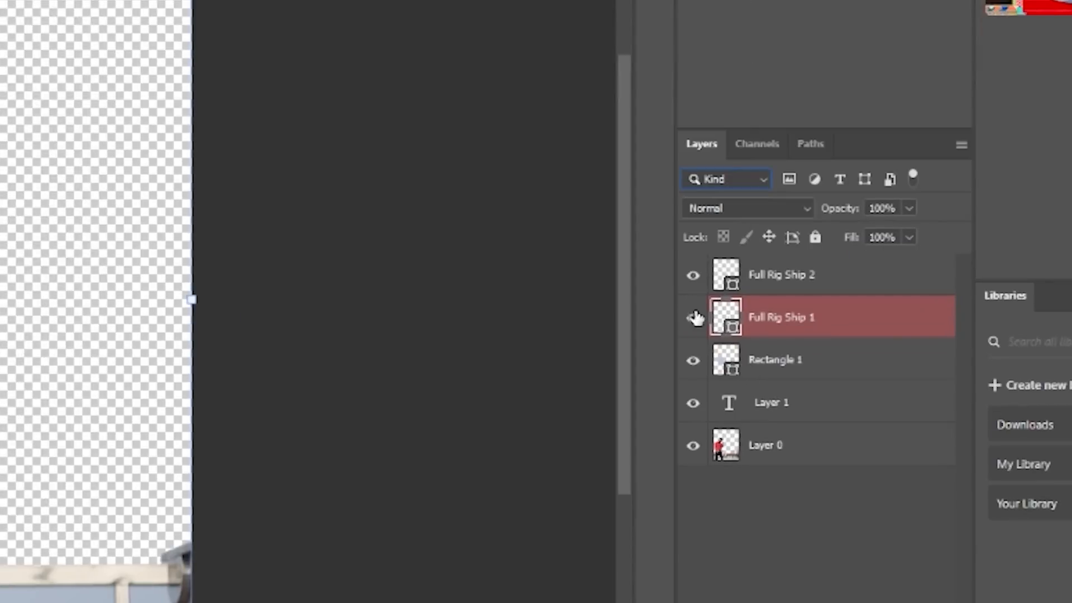
left_click(755, 207)
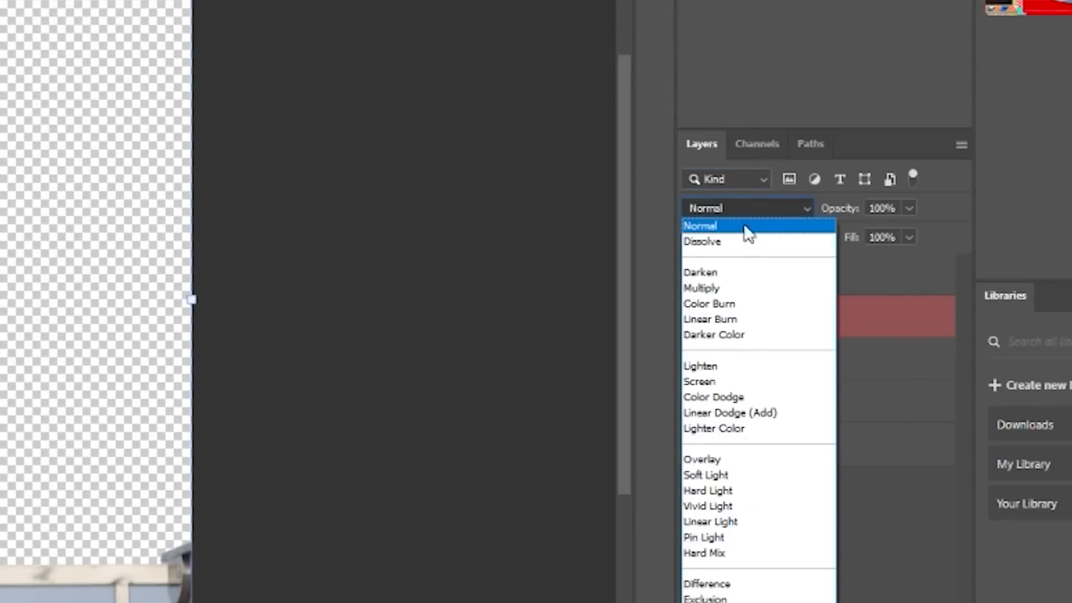
left_click(738, 226)
left_click(909, 209)
left_click(908, 205)
left_click(908, 240)
left_click(907, 240)
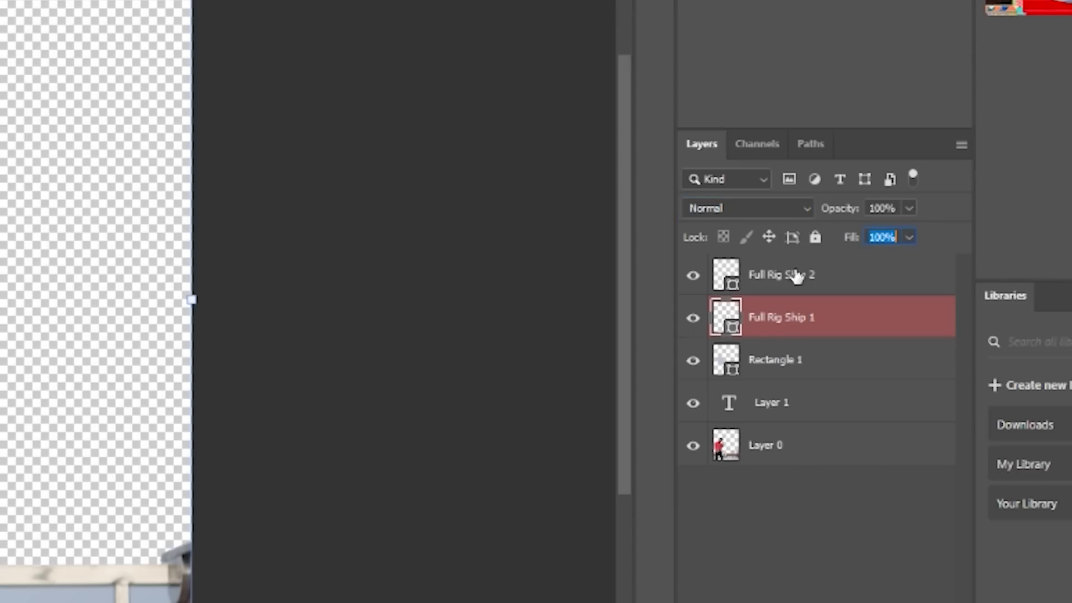
Try locking and unlocking the Full Rig Ship 1 layer, and switch its visibility off and on
left_click(815, 238)
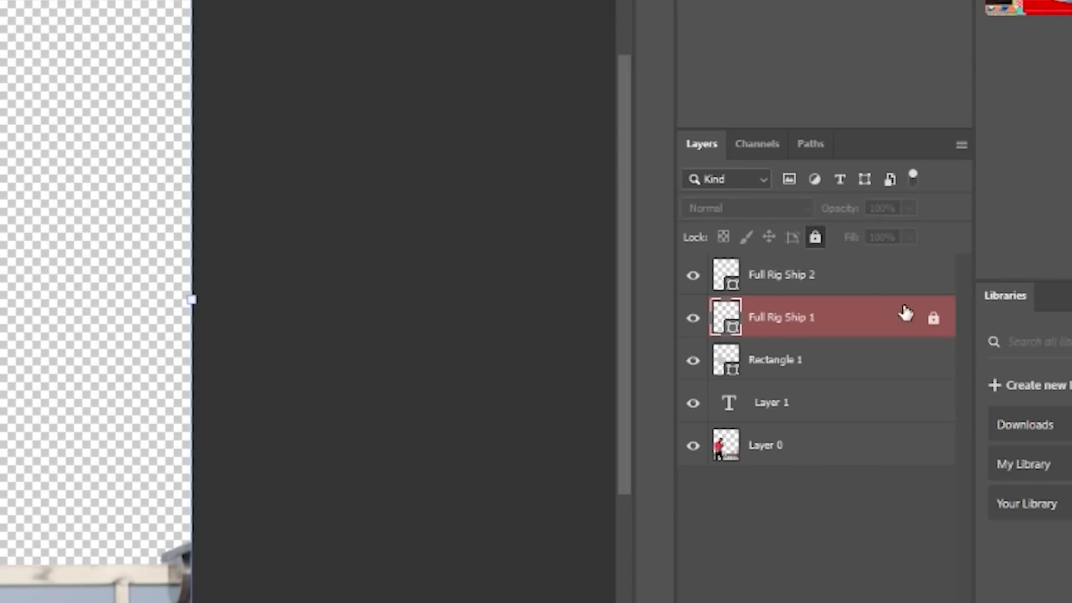
left_click(930, 321)
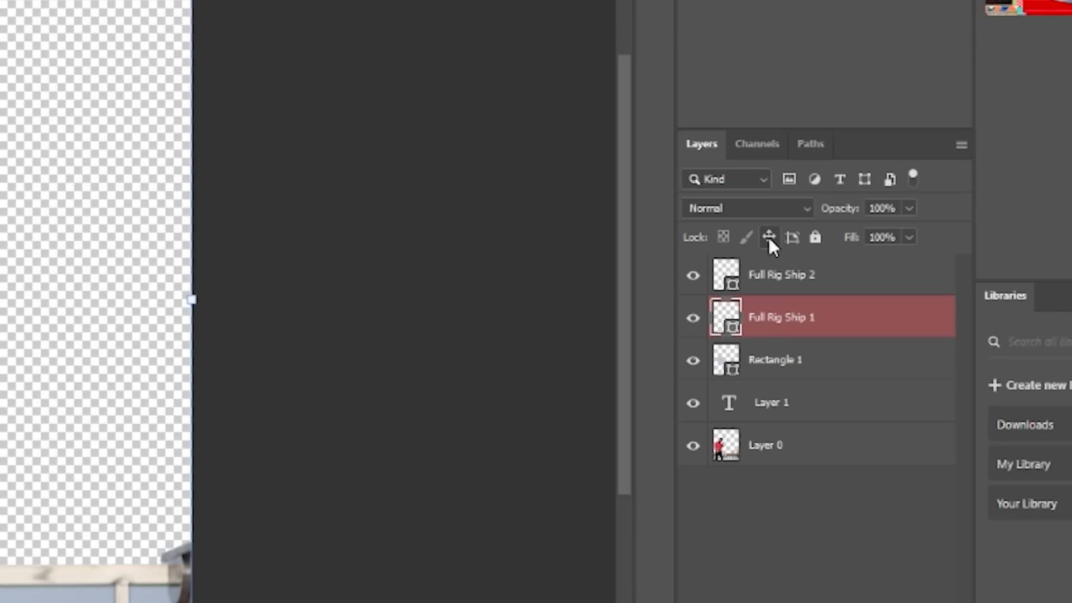
left_click(693, 320)
left_click(693, 319)
left_click(693, 321)
left_click(693, 322)
left_click(883, 238)
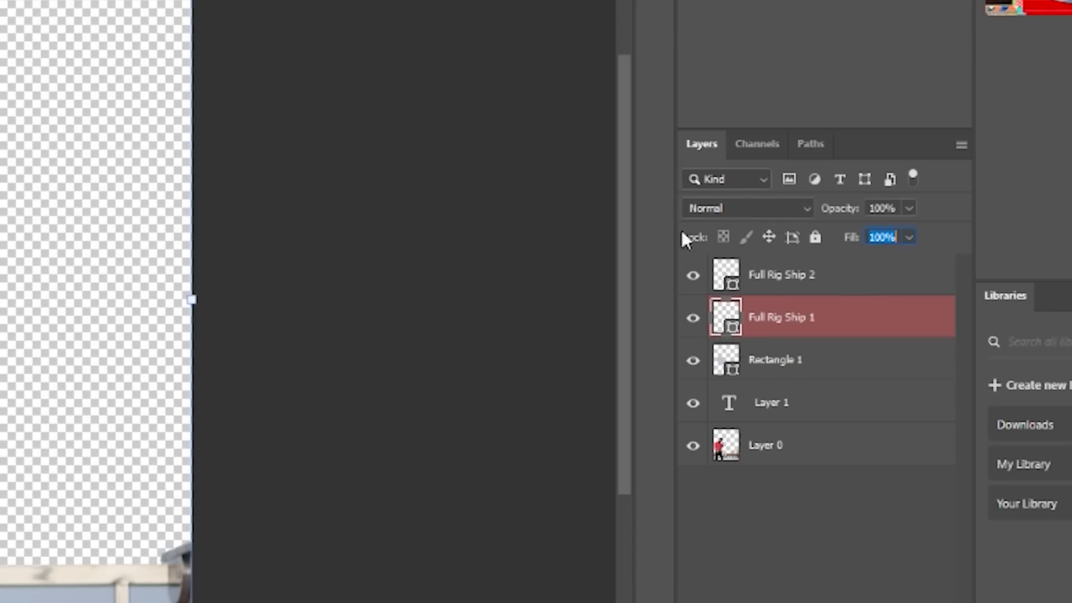
Look over the document's channels and paths and return to the layer list
left_click(755, 147)
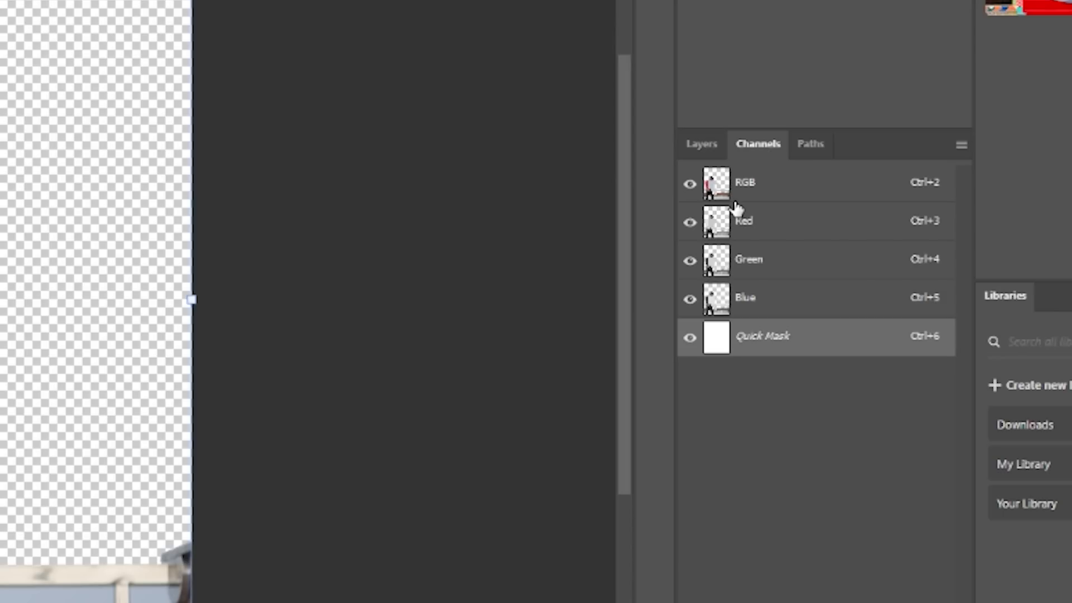
left_click(807, 152)
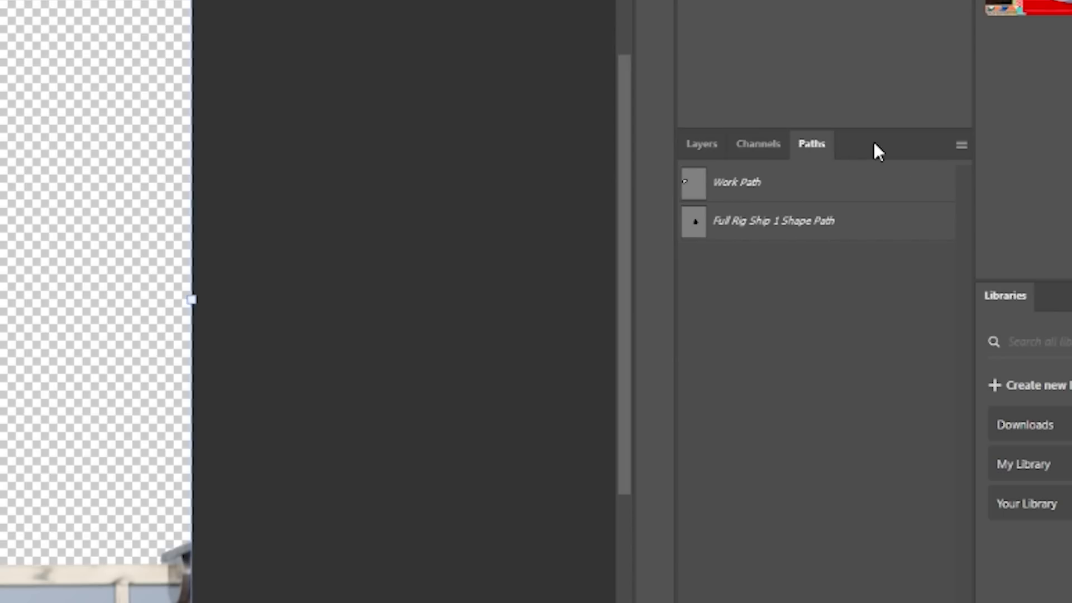
left_click(705, 146)
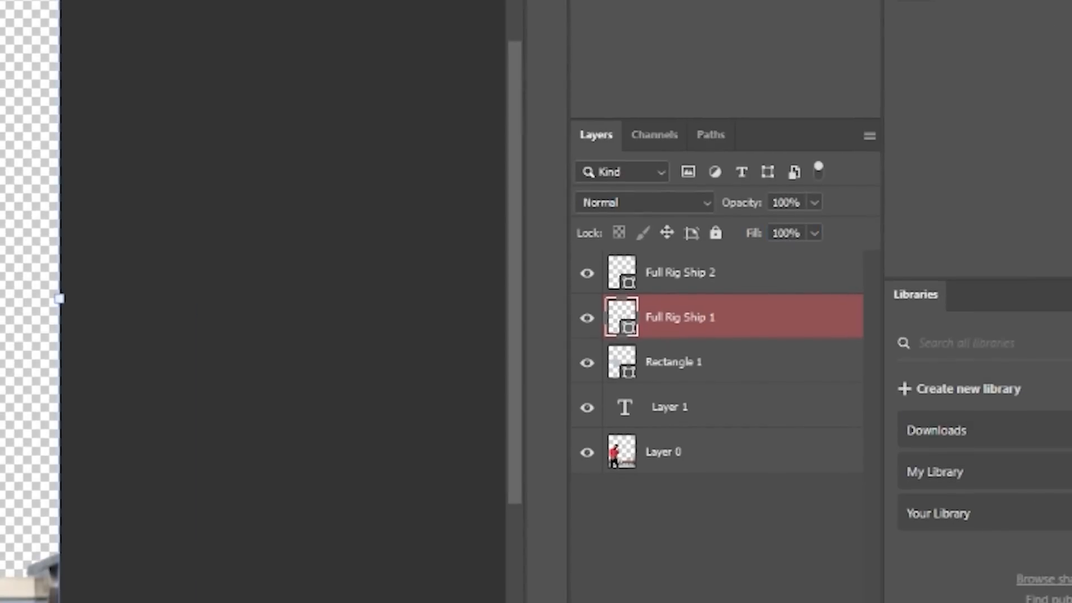
Add a layer mask to Full Rig Ship 1, looking over the available layer effects and adjustment layer types
left_click(701, 586)
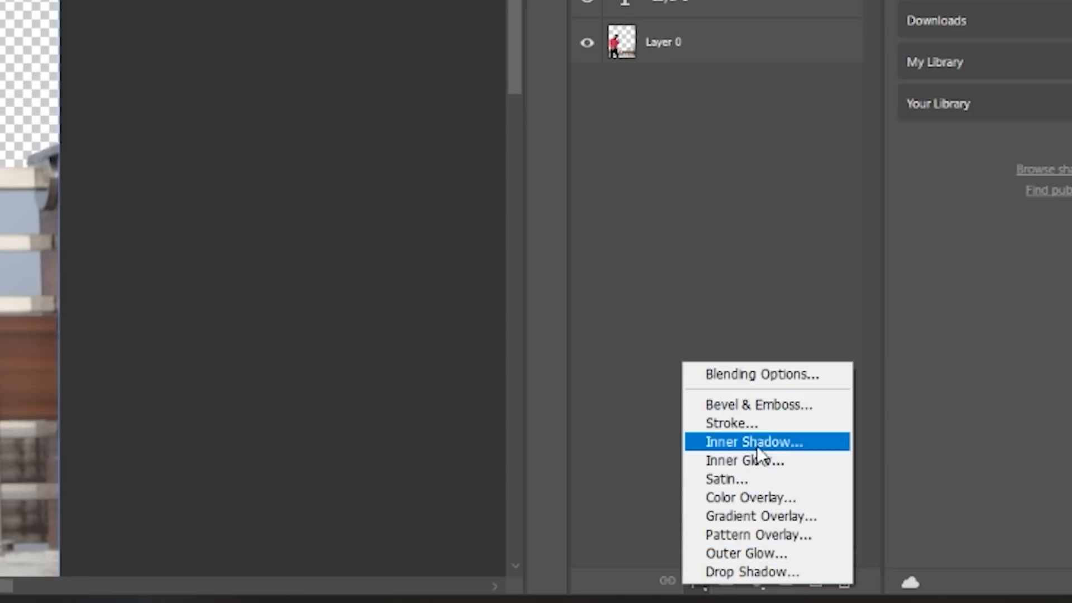
left_click(612, 454)
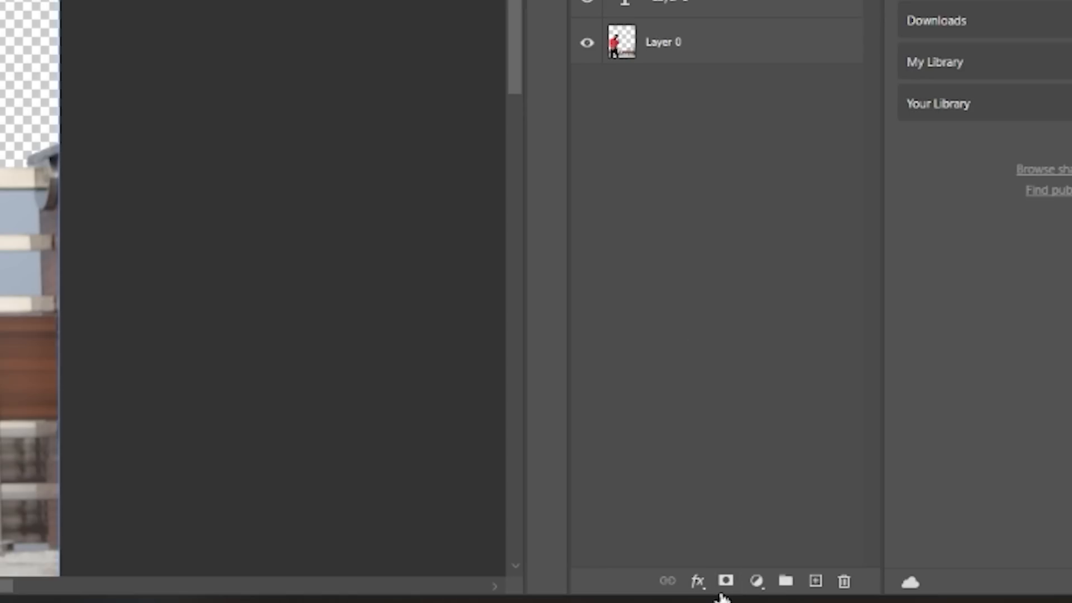
left_click(725, 582)
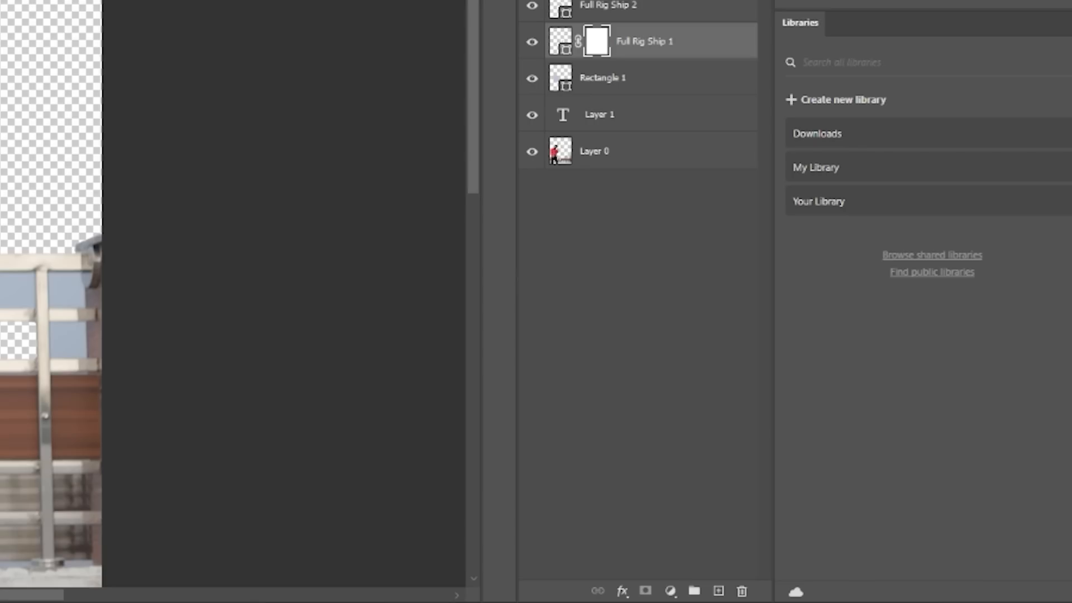
left_click(670, 591)
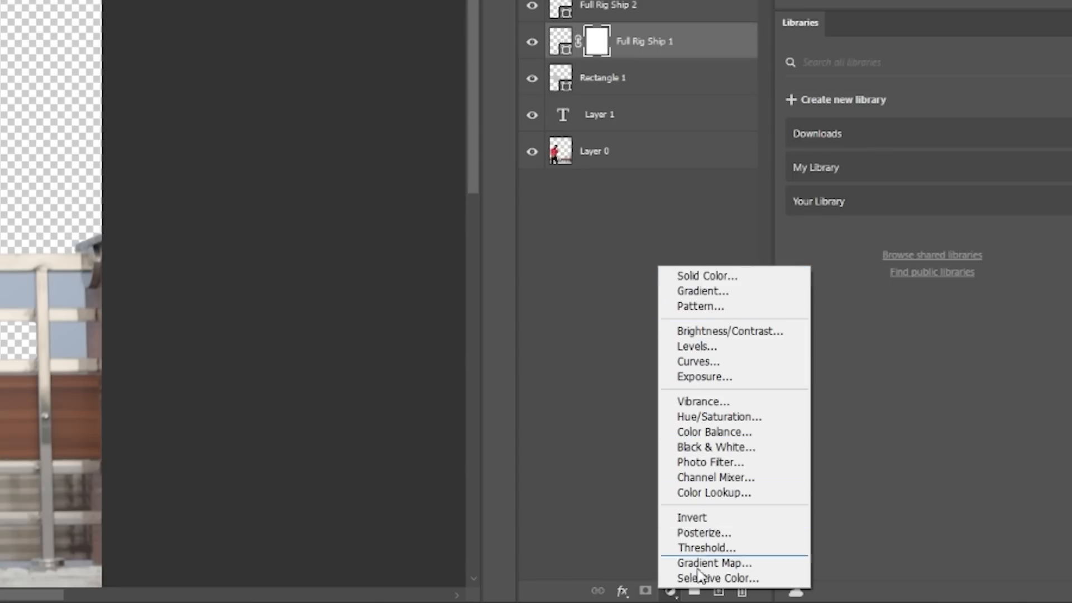
left_click(621, 521)
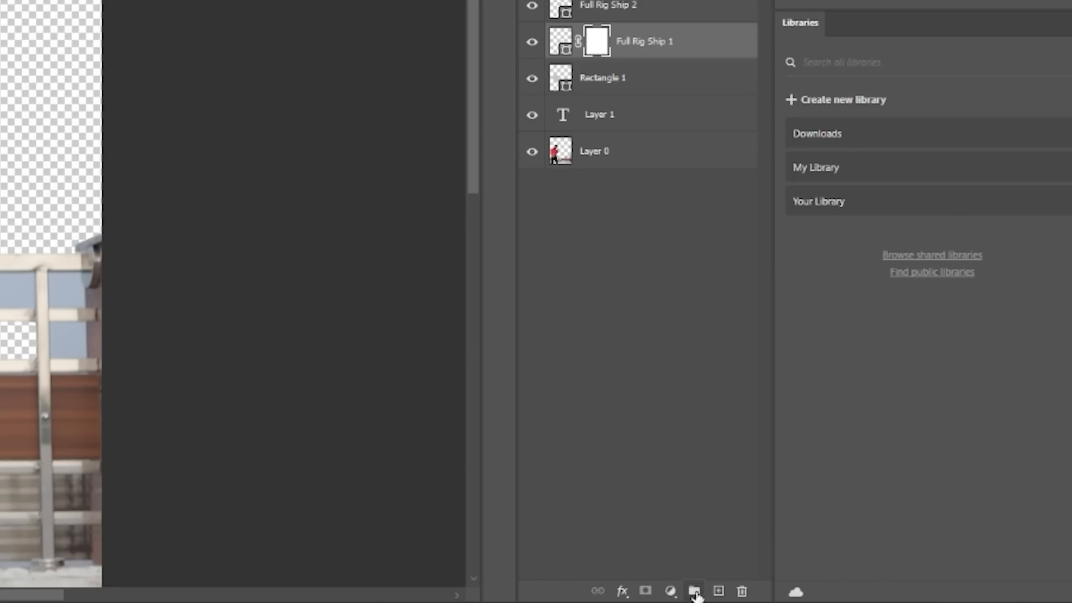
Group the Full Rig Ship 1 and Full Rig Ship 2 layers, and hide the collapsed group
left_click(644, 54, "shift")
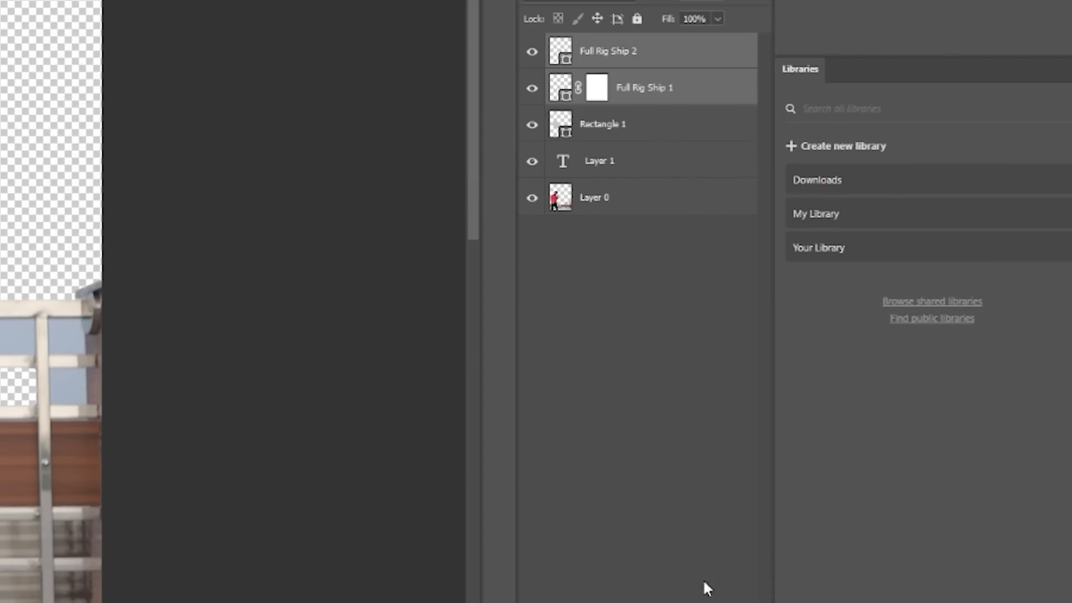
left_click(697, 583)
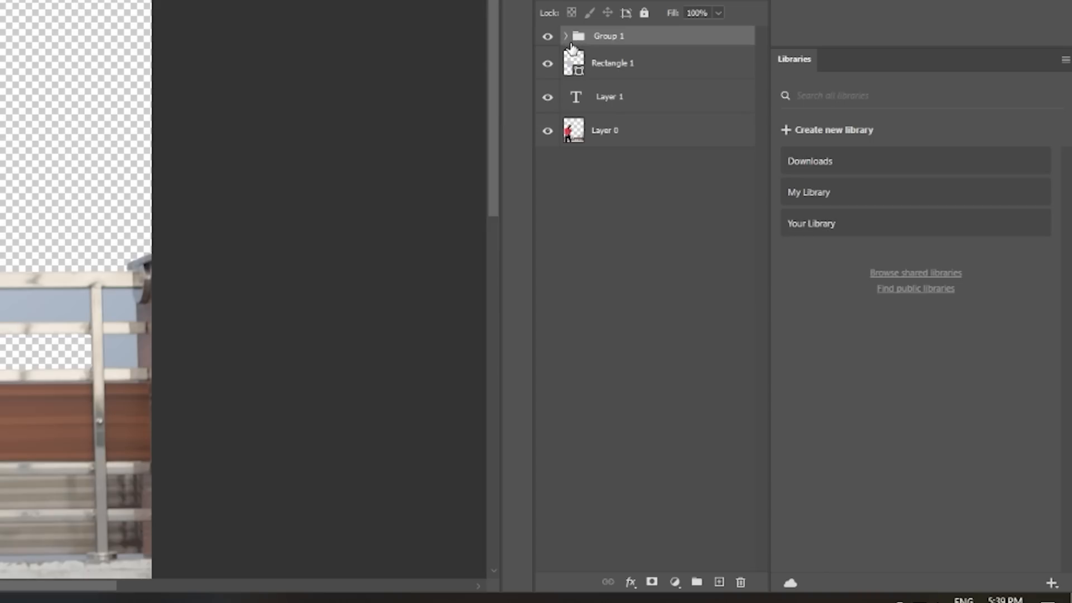
left_click(565, 35)
left_click(548, 38)
left_click(547, 38)
left_click(548, 38)
left_click(567, 36)
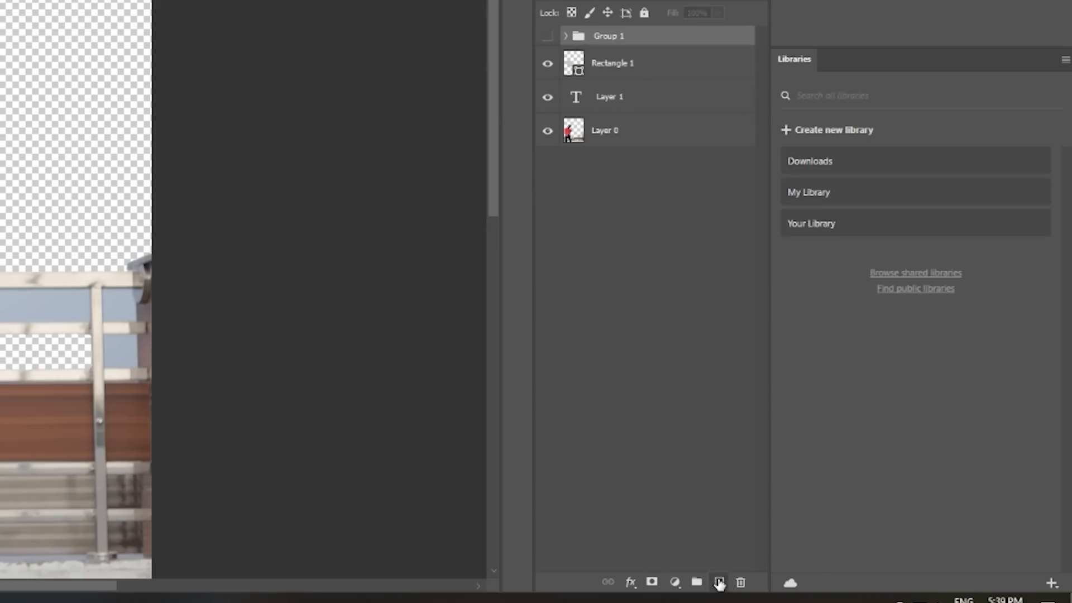
Create four empty layers above the group and delete the three topmost ones
left_click(719, 583)
left_click(719, 582)
left_click(719, 582)
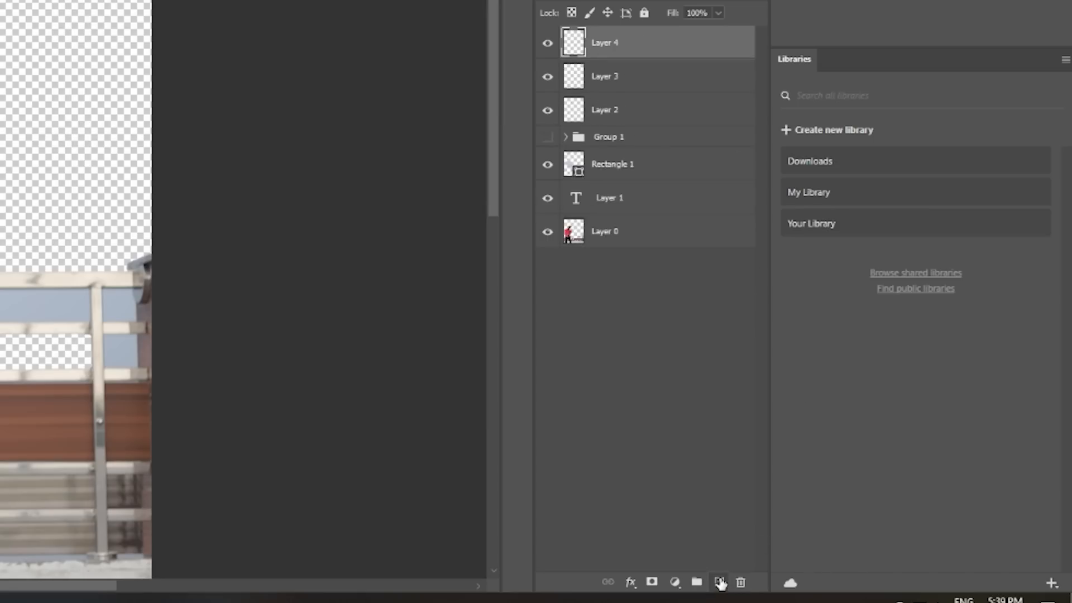
left_click(720, 583)
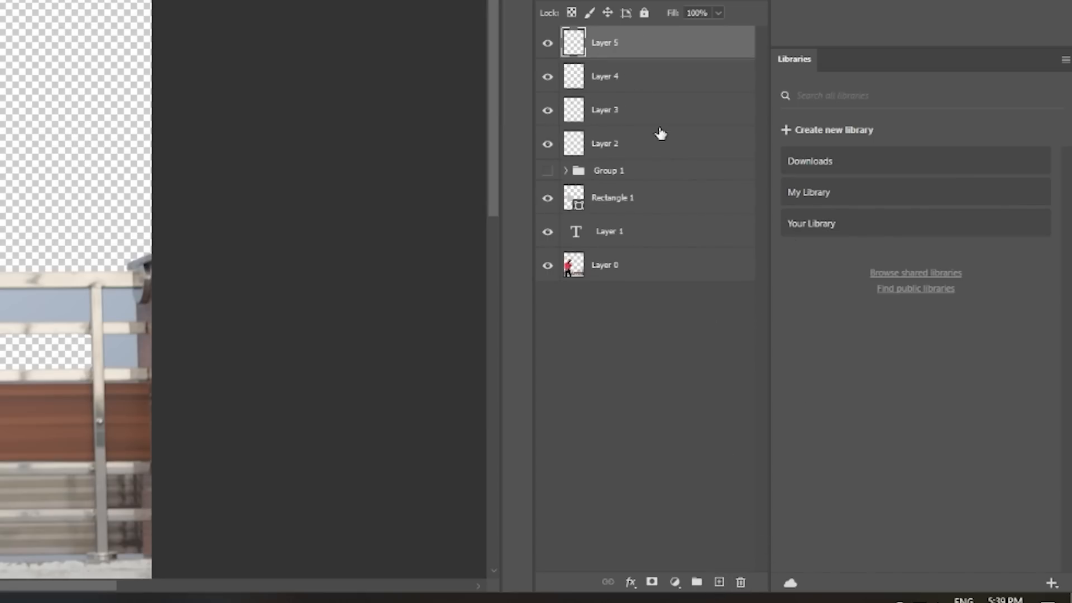
left_click(741, 583)
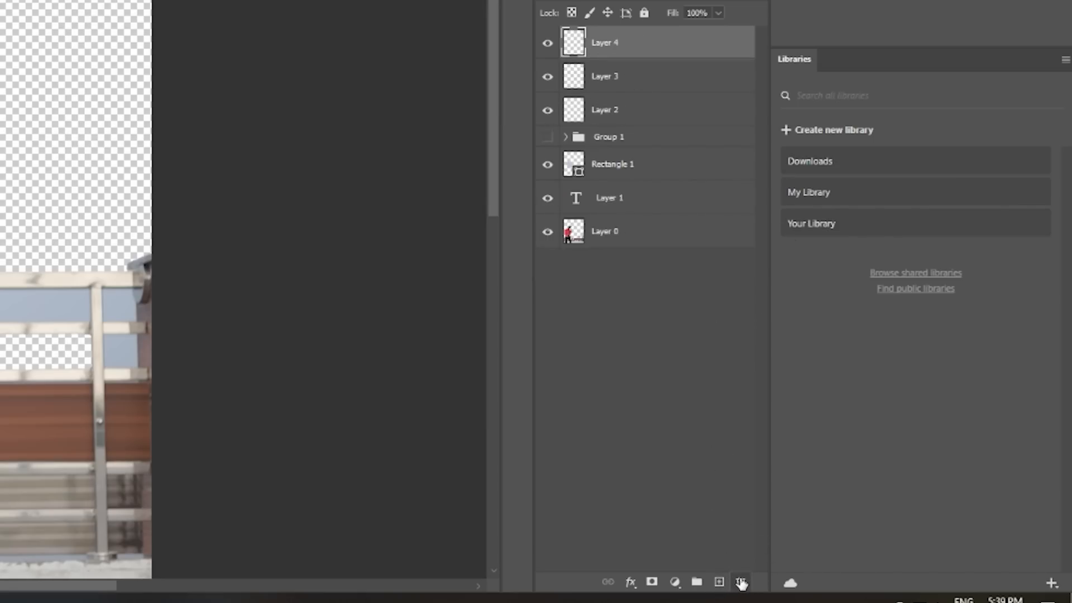
left_click(741, 583)
left_click(741, 582)
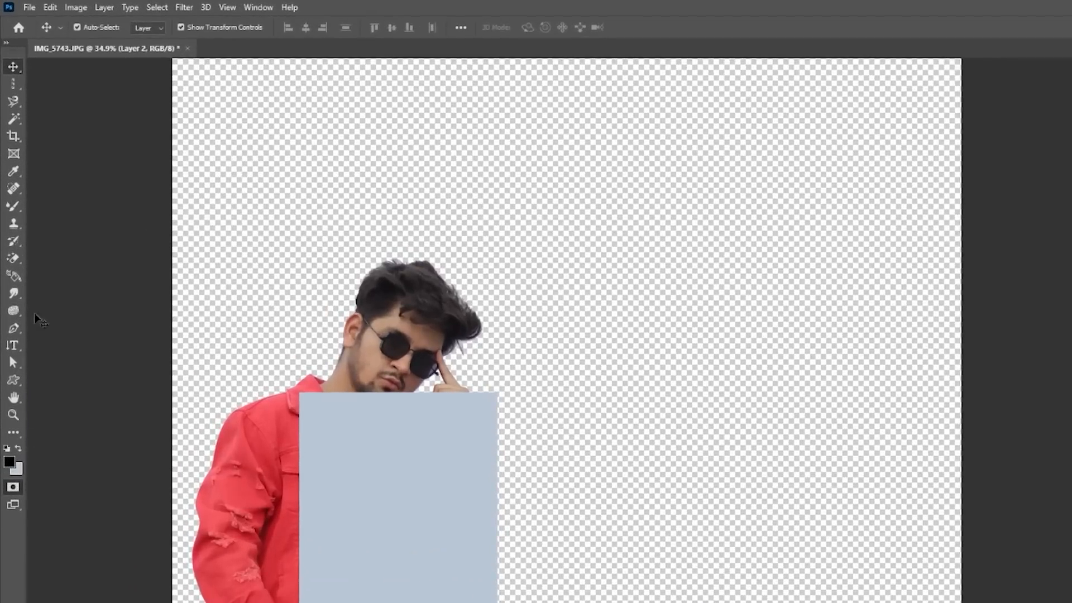
Go back through the toolbar tools from the Smudge Tool up to the Magic Wand Tool
left_click(8, 184)
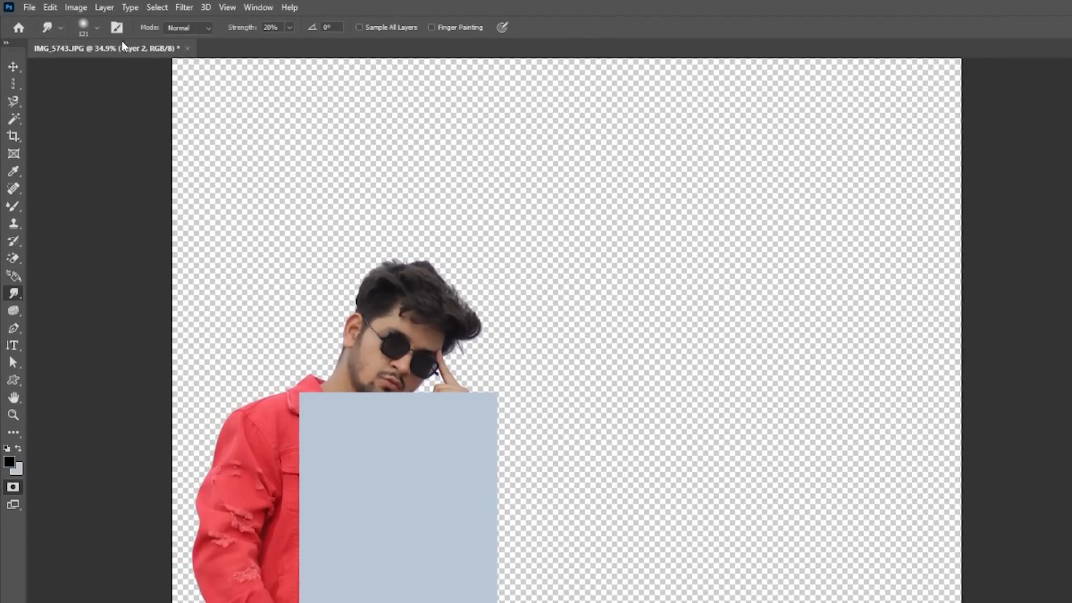
left_click(15, 278)
left_click(19, 255)
left_click(19, 239)
left_click(18, 222)
left_click(17, 190)
left_click(14, 170)
left_click(12, 134)
left_click(13, 119)
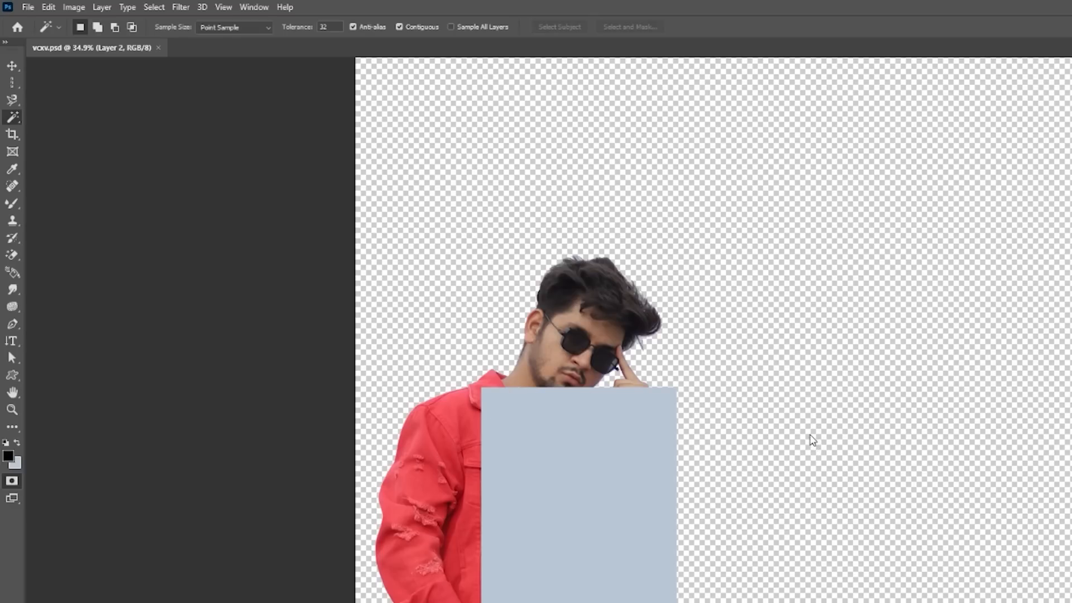
Start saving the document under the name vcxv in JPEG format, and cancel the save
key("ctrl+shift+s")
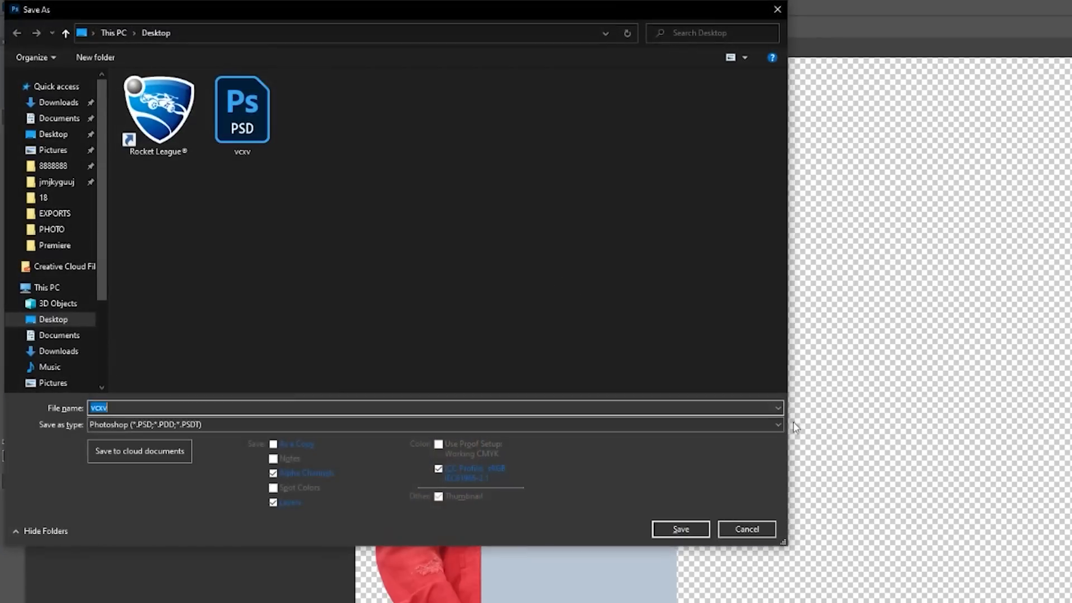
left_click(220, 425)
left_click(151, 530)
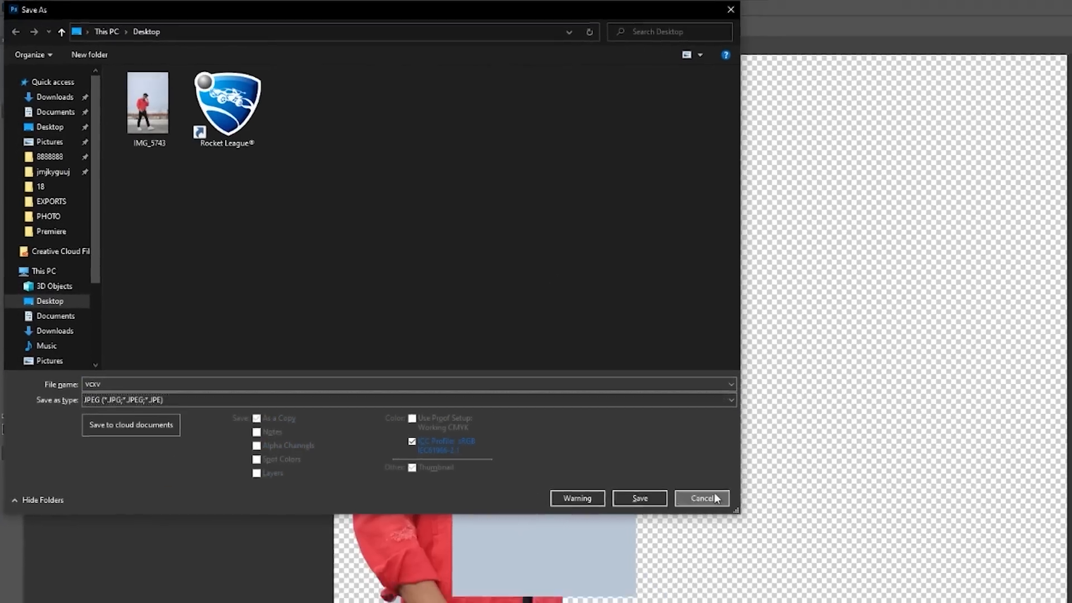
left_click(747, 529)
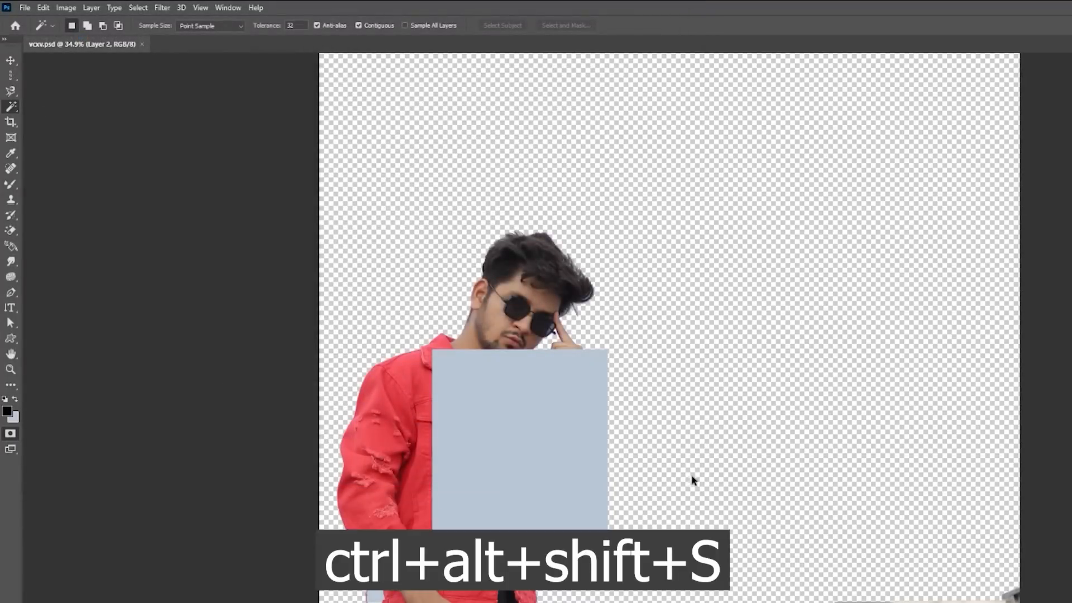
Open the Save for Web export settings for the document
key("ctrl+alt+shift+s")
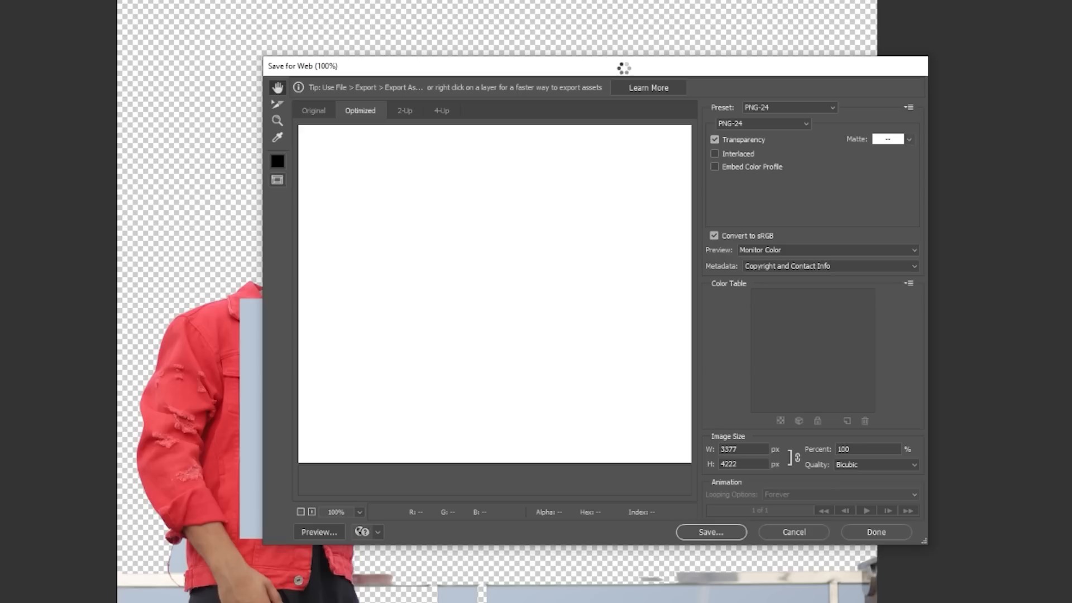